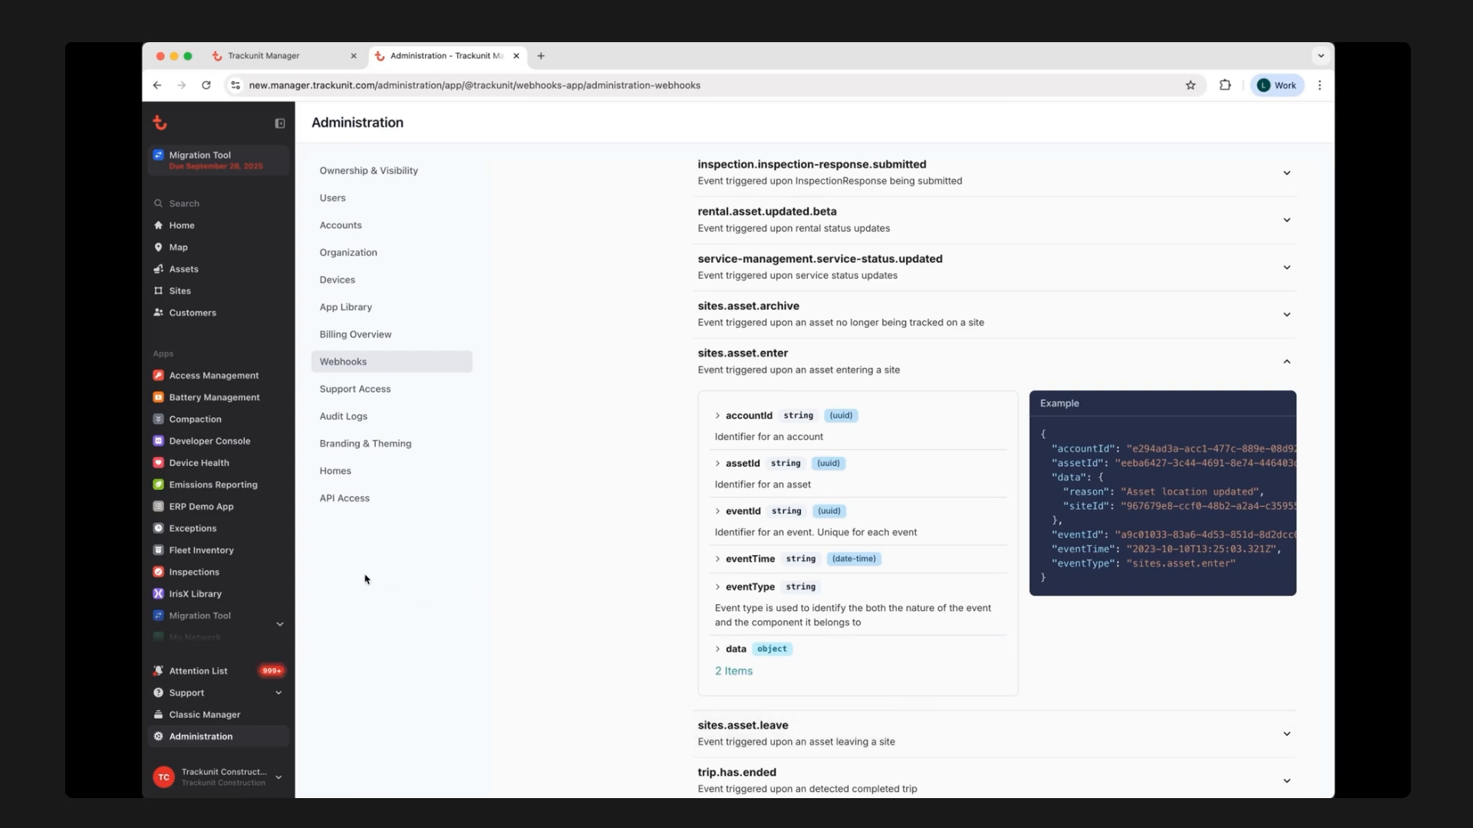
Open the IrisX Library and launch the Automation Studio Dashboard.
{"action": "left_click", "coordinate": [241, 594]}
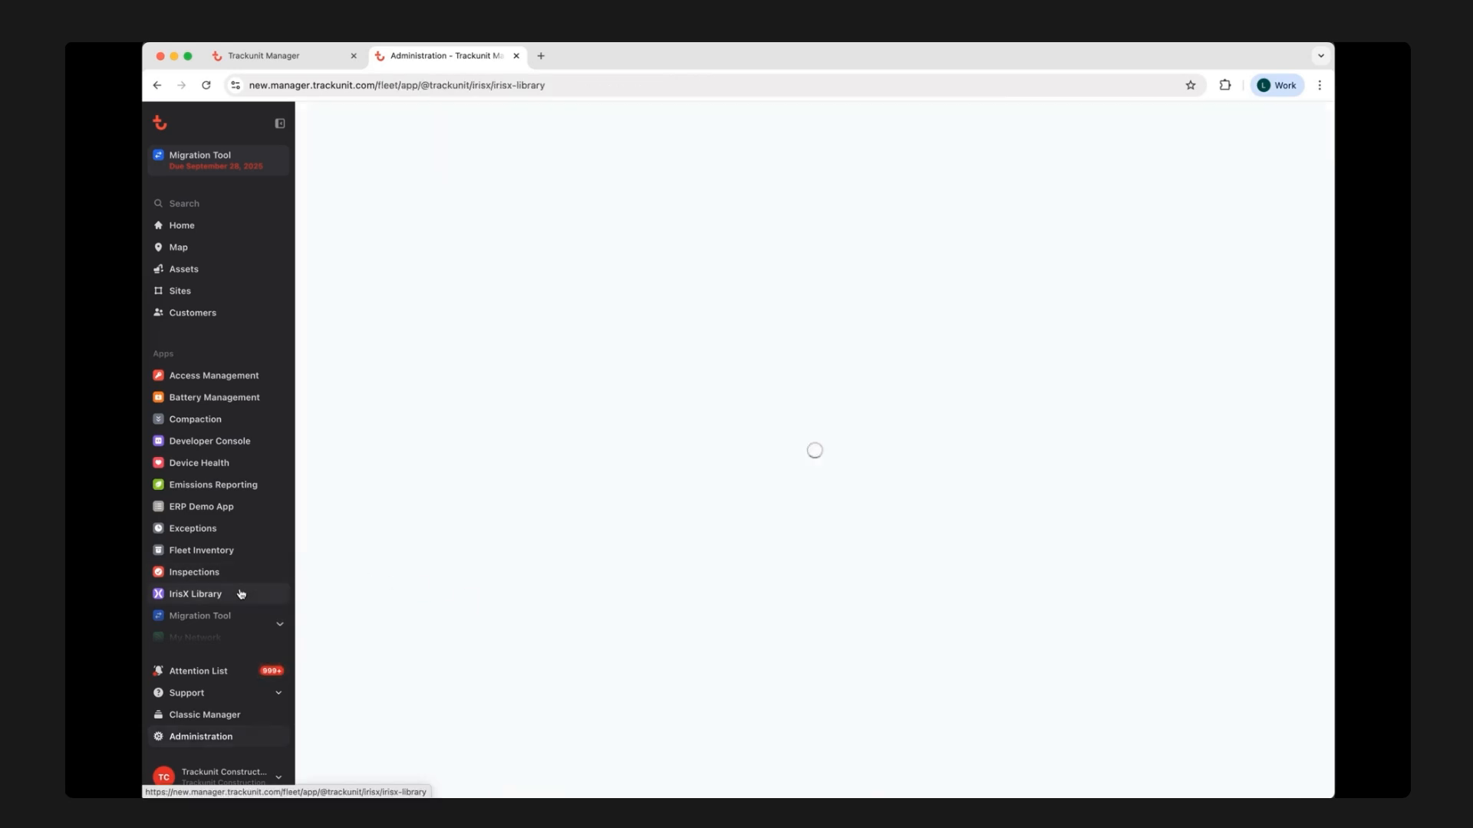
{"action": "scroll", "coordinate": [799, 559], "scroll_direction": "down", "scroll_amount": 8}
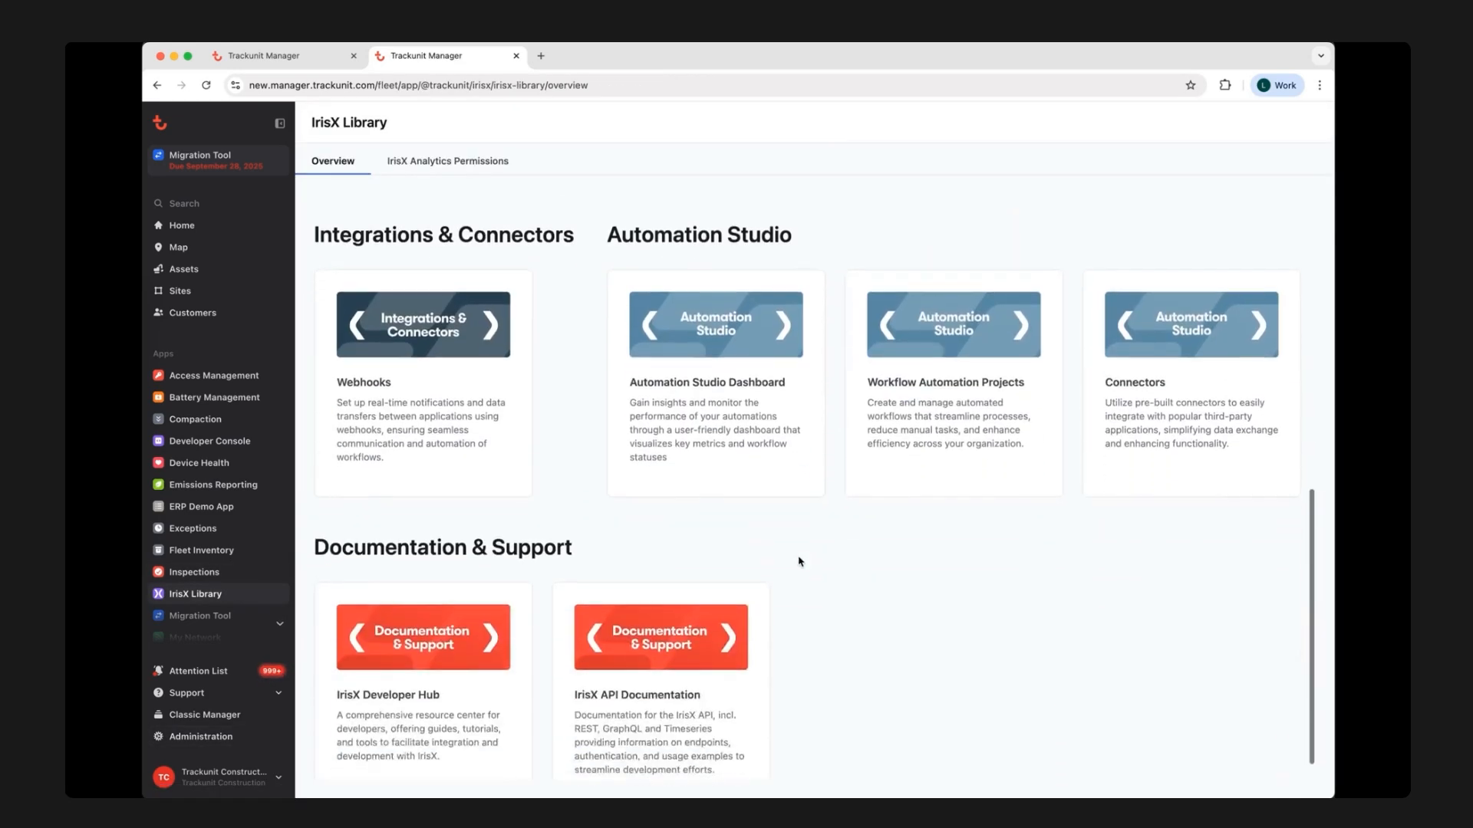
{"action": "scroll", "coordinate": [799, 561], "scroll_direction": "down", "scroll_amount": 1}
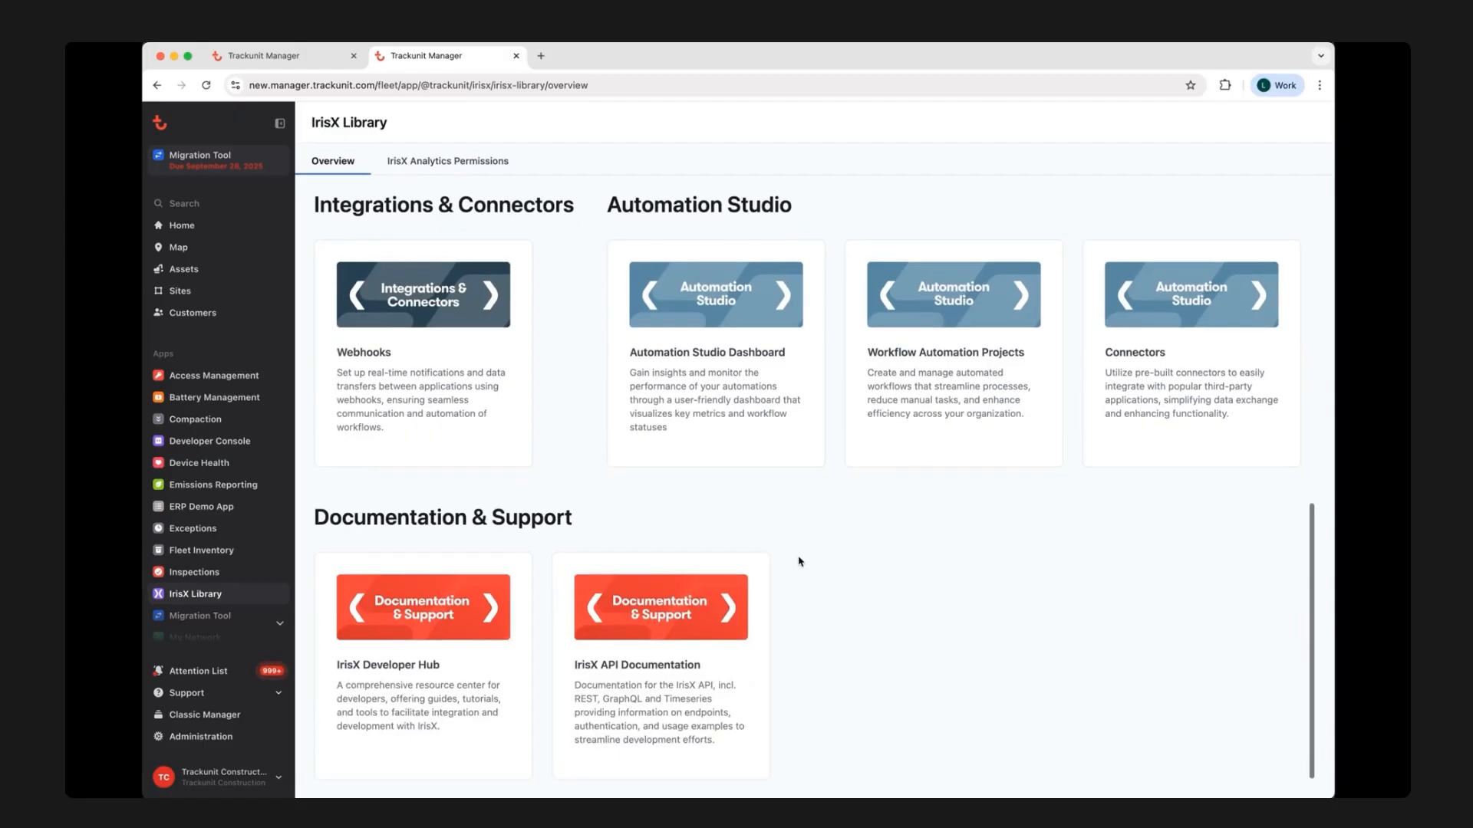
{"action": "left_click", "coordinate": [725, 310]}
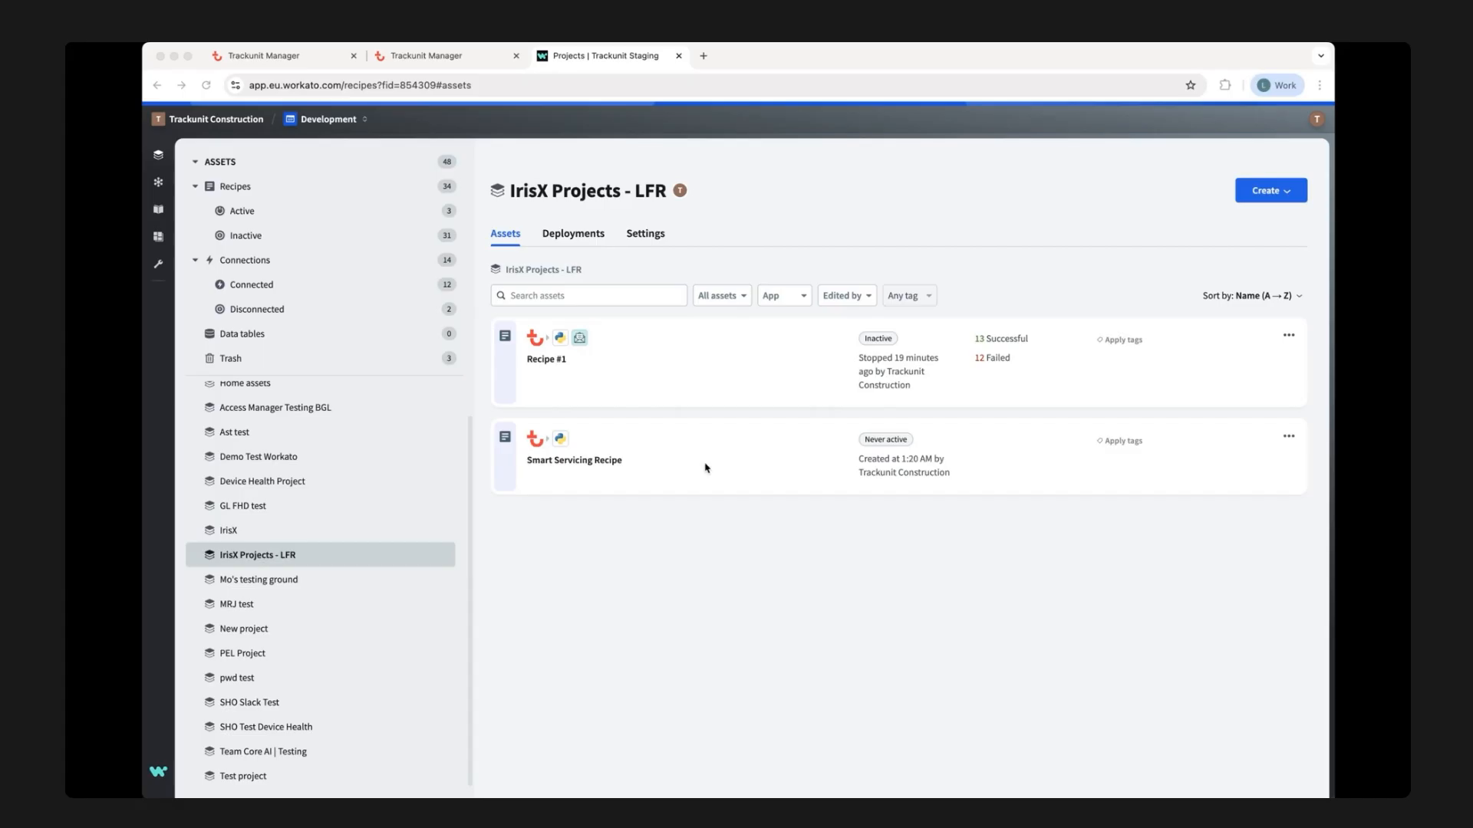
Open the Smart Servicing Recipe for editing and review its site-entry trigger and the asset ID condition's value.
{"action": "left_click", "coordinate": [673, 465]}
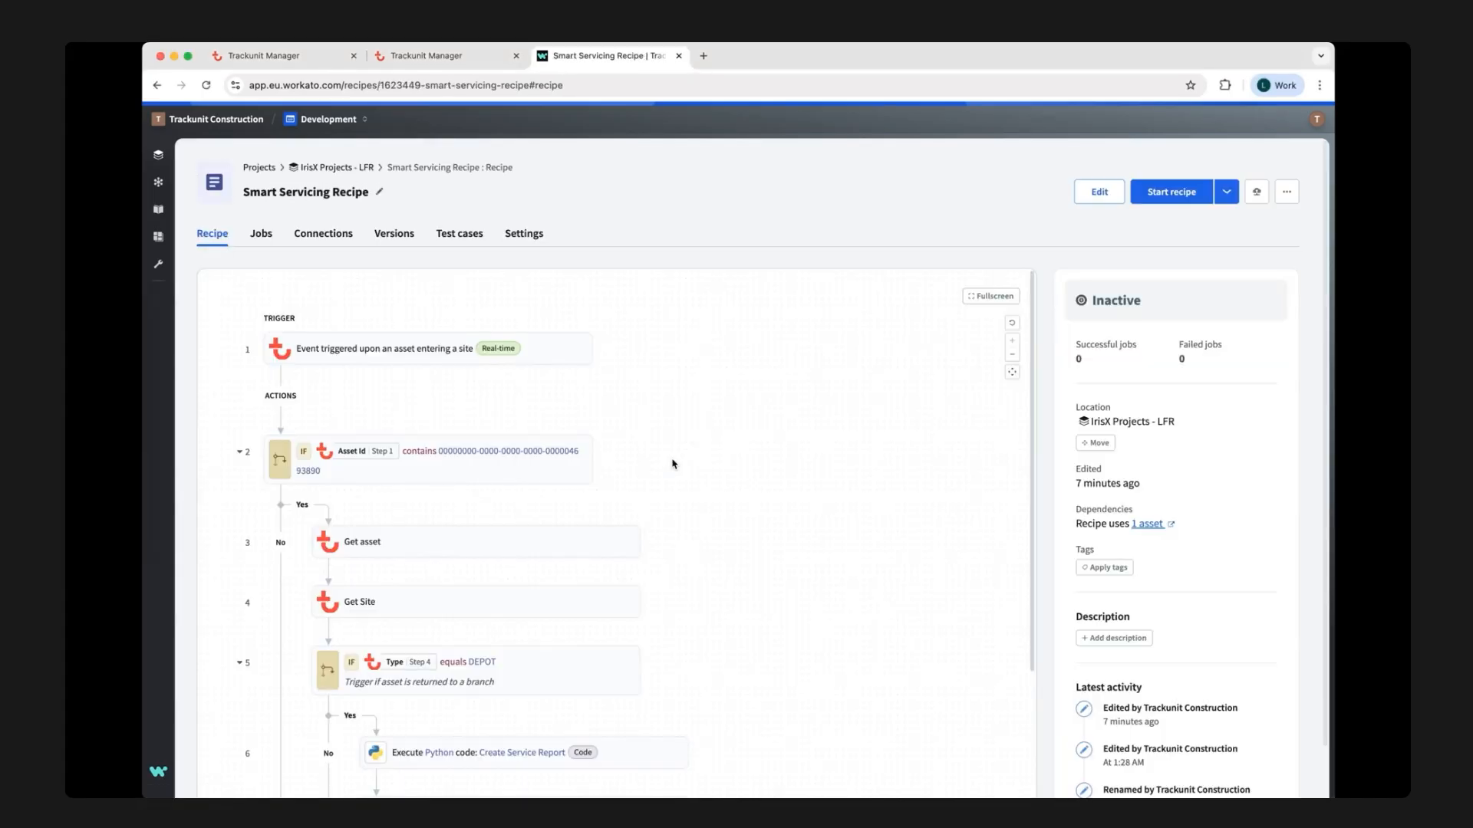
{"action": "left_click", "coordinate": [1098, 192]}
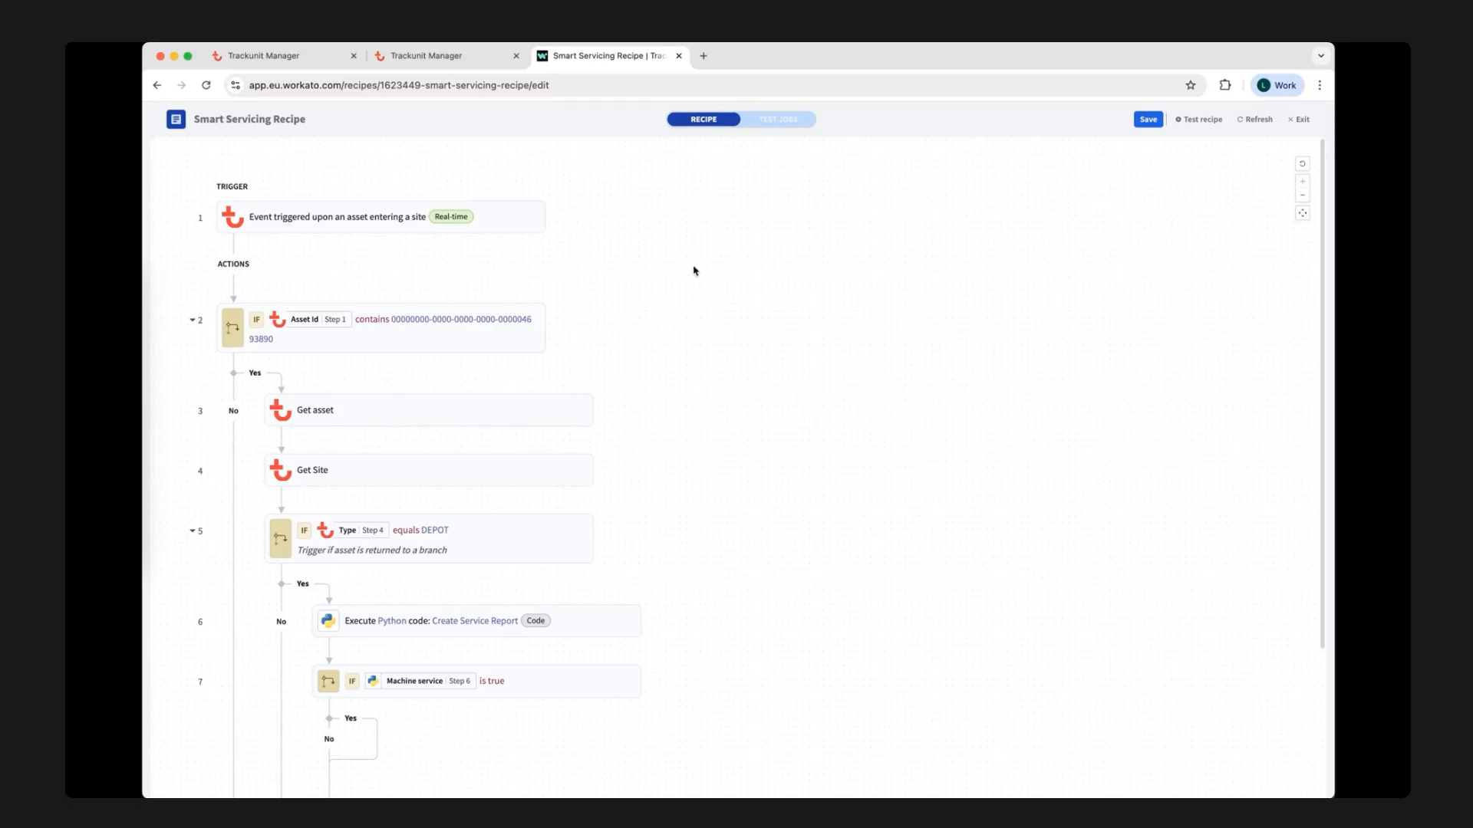
{"action": "left_click", "coordinate": [413, 232]}
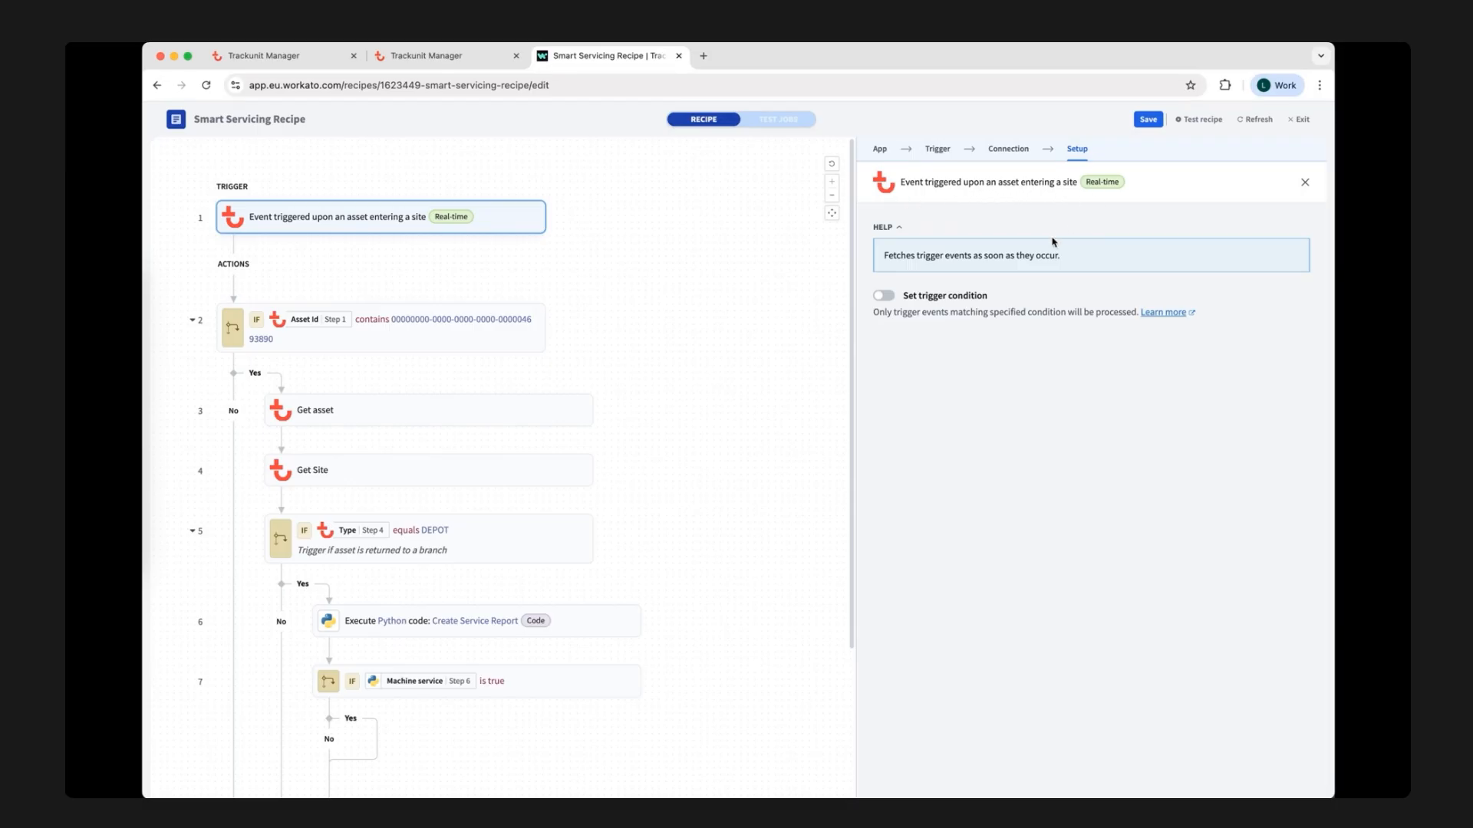
{"action": "left_click", "coordinate": [490, 340]}
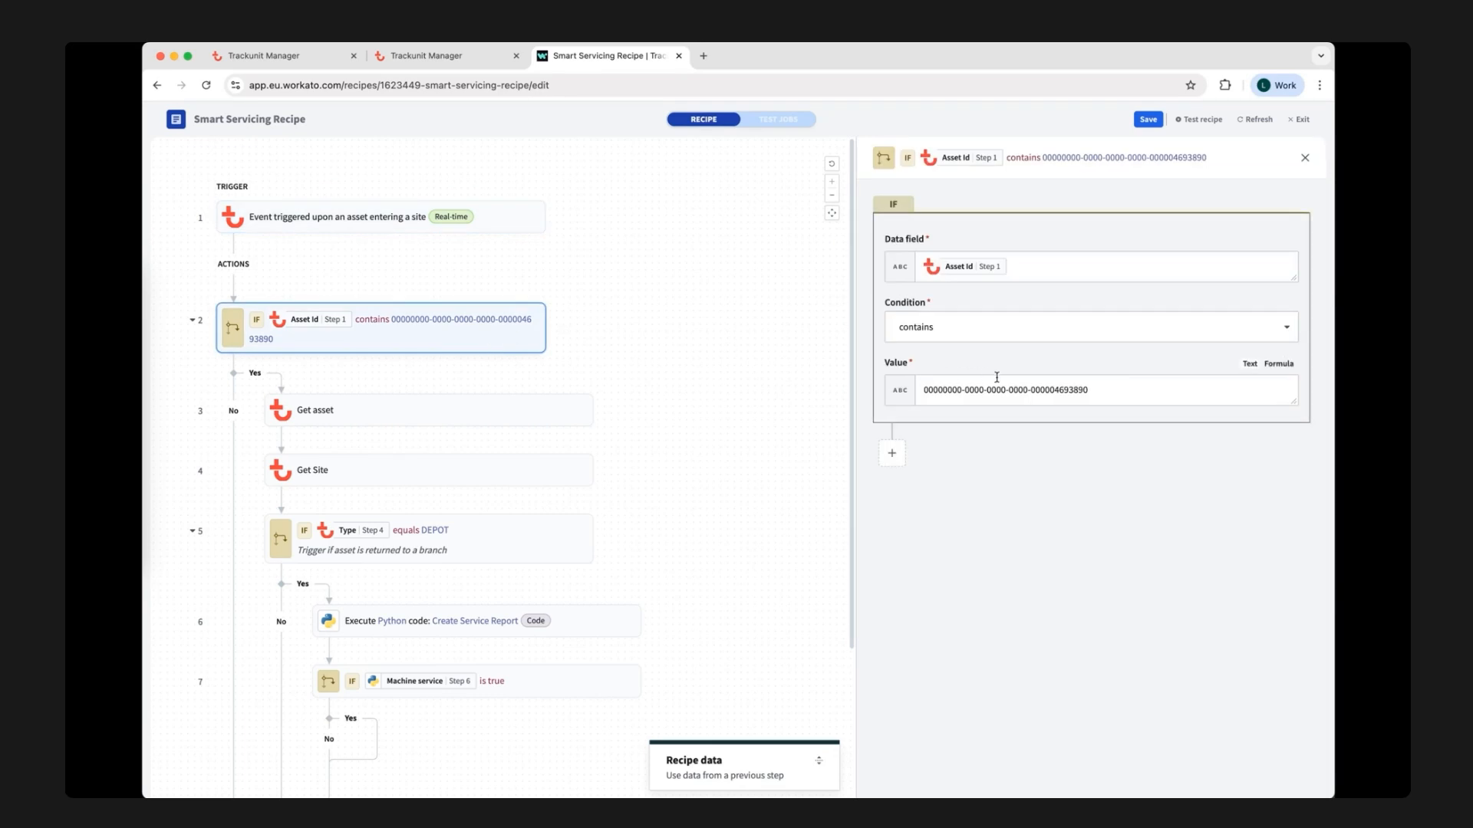
{"action": "left_click_drag", "start_coordinate": [1055, 390], "coordinate": [1087, 390]}
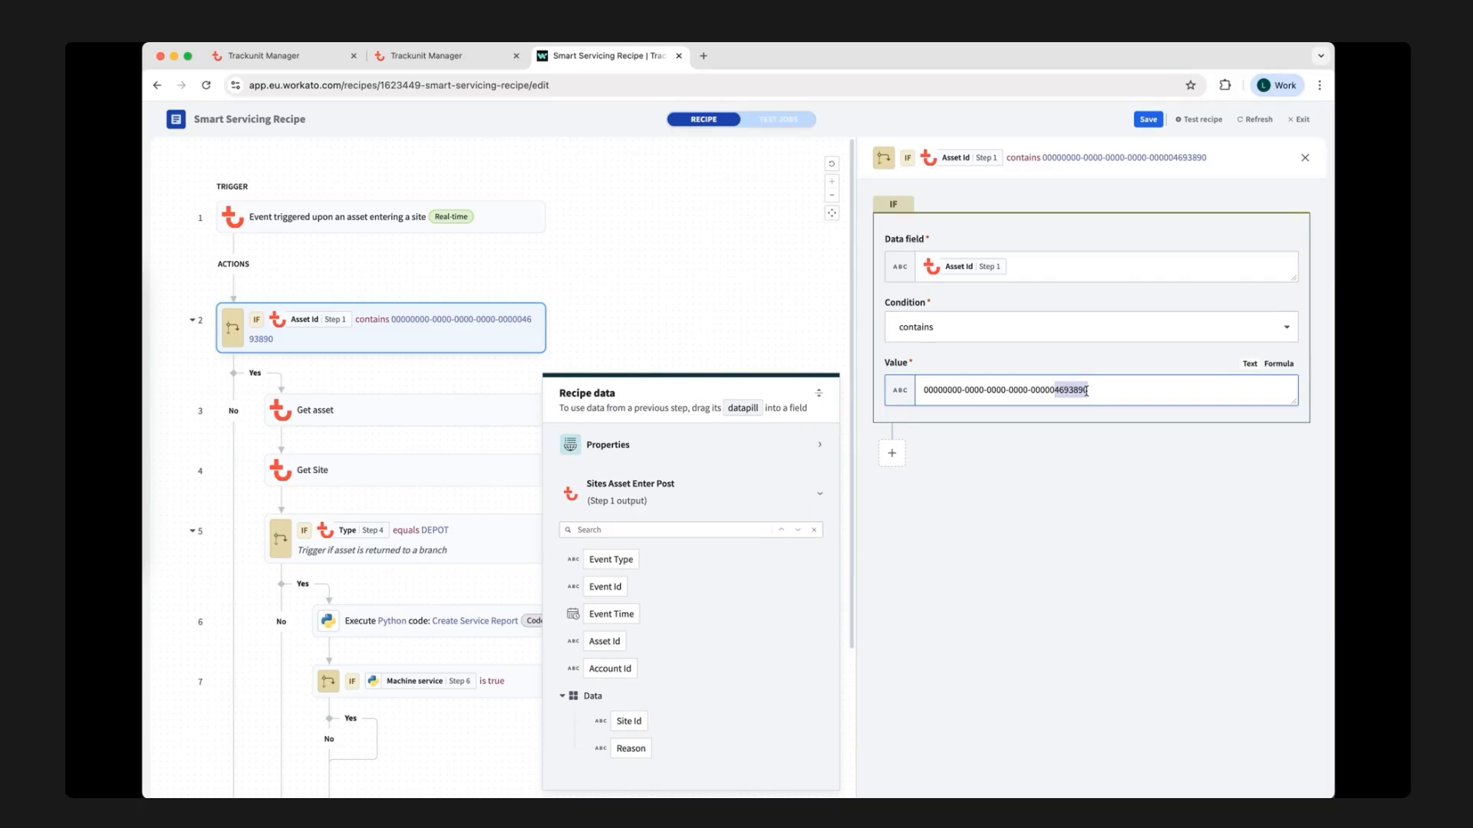
{"action": "left_click", "coordinate": [460, 56]}
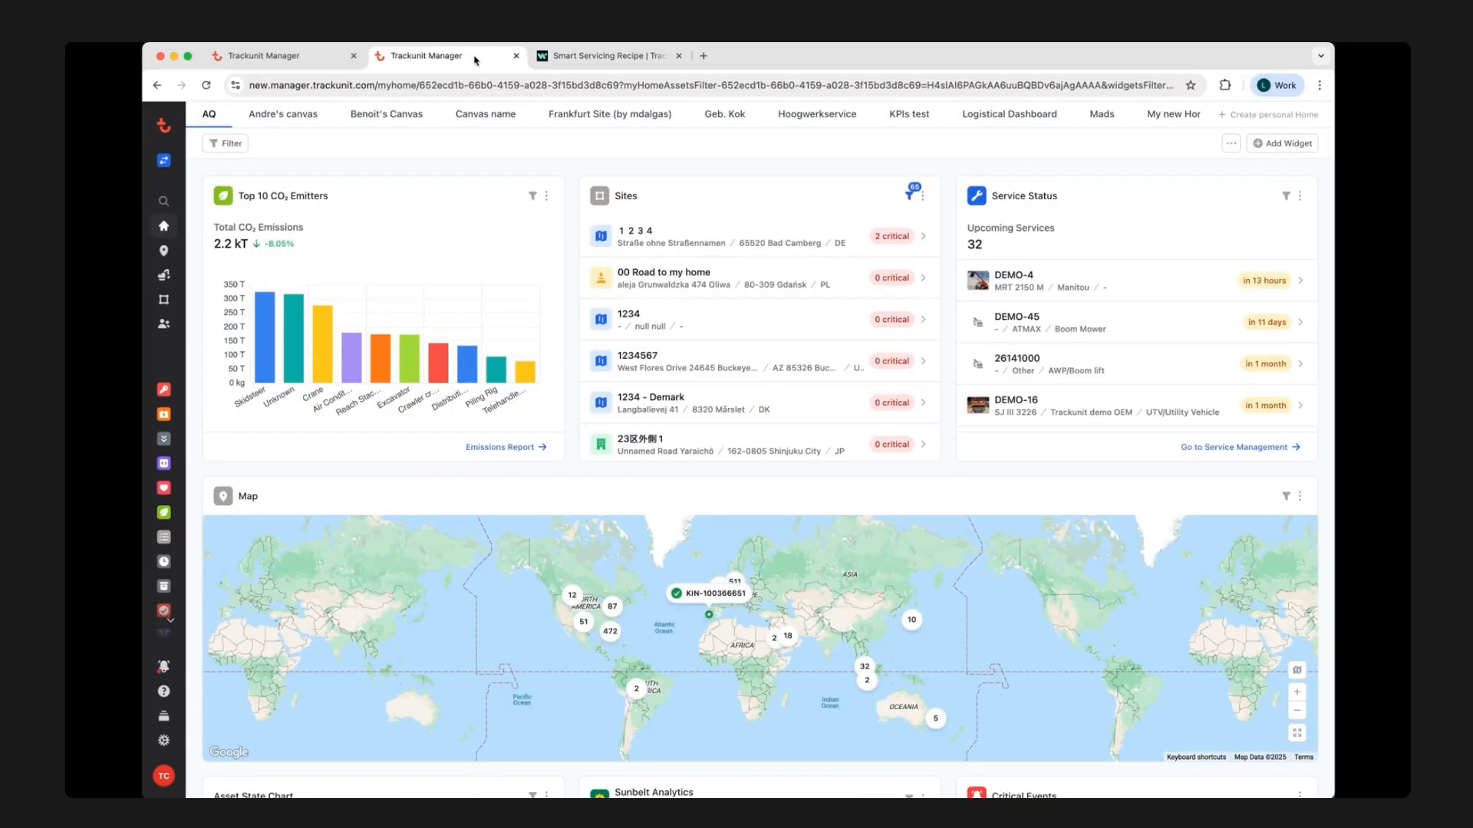
{"action": "left_click", "coordinate": [166, 254]}
{"action": "left_click", "coordinate": [167, 276]}
{"action": "left_click", "coordinate": [353, 187]}
{"action": "double_click", "coordinate": [352, 186]}
{"action": "left_click", "coordinate": [416, 293]}
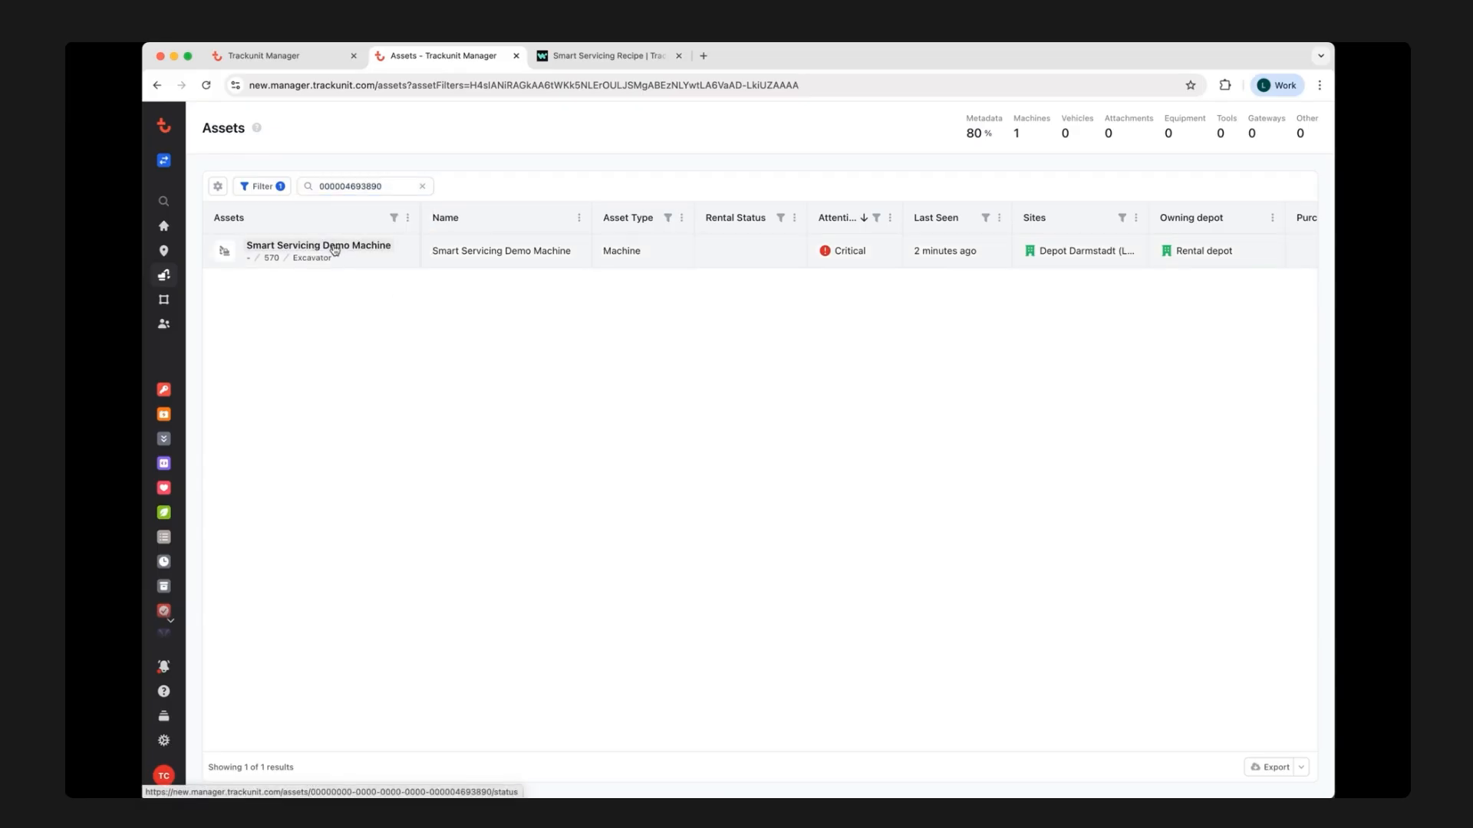
{"action": "left_click", "coordinate": [334, 250]}
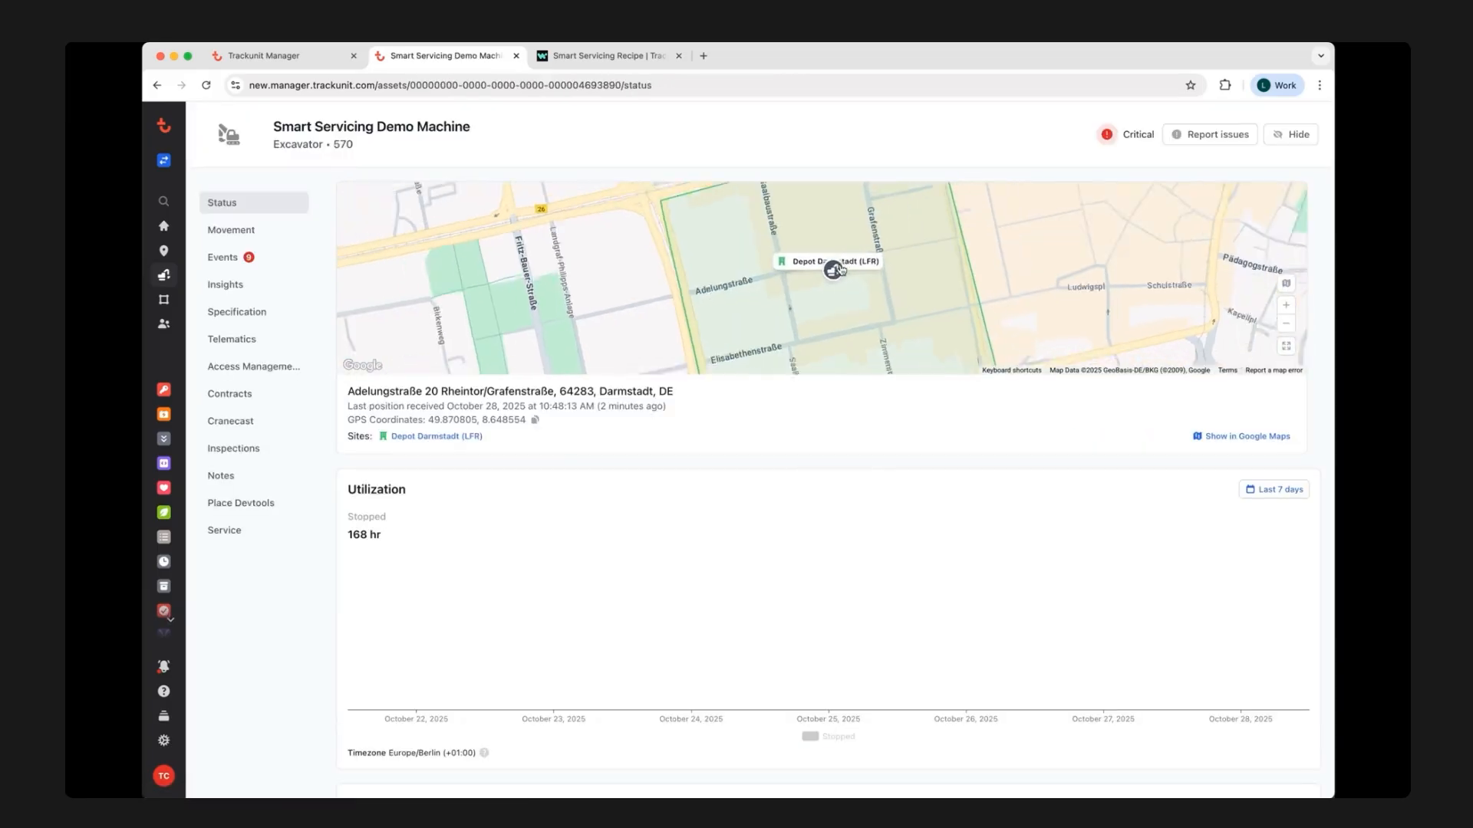
Examine the demo machine's location around the Darmstadt depot and view its specification with the Smart Service Required field.
{"action": "scroll", "coordinate": [840, 269], "scroll_direction": "down", "scroll_amount": 5}
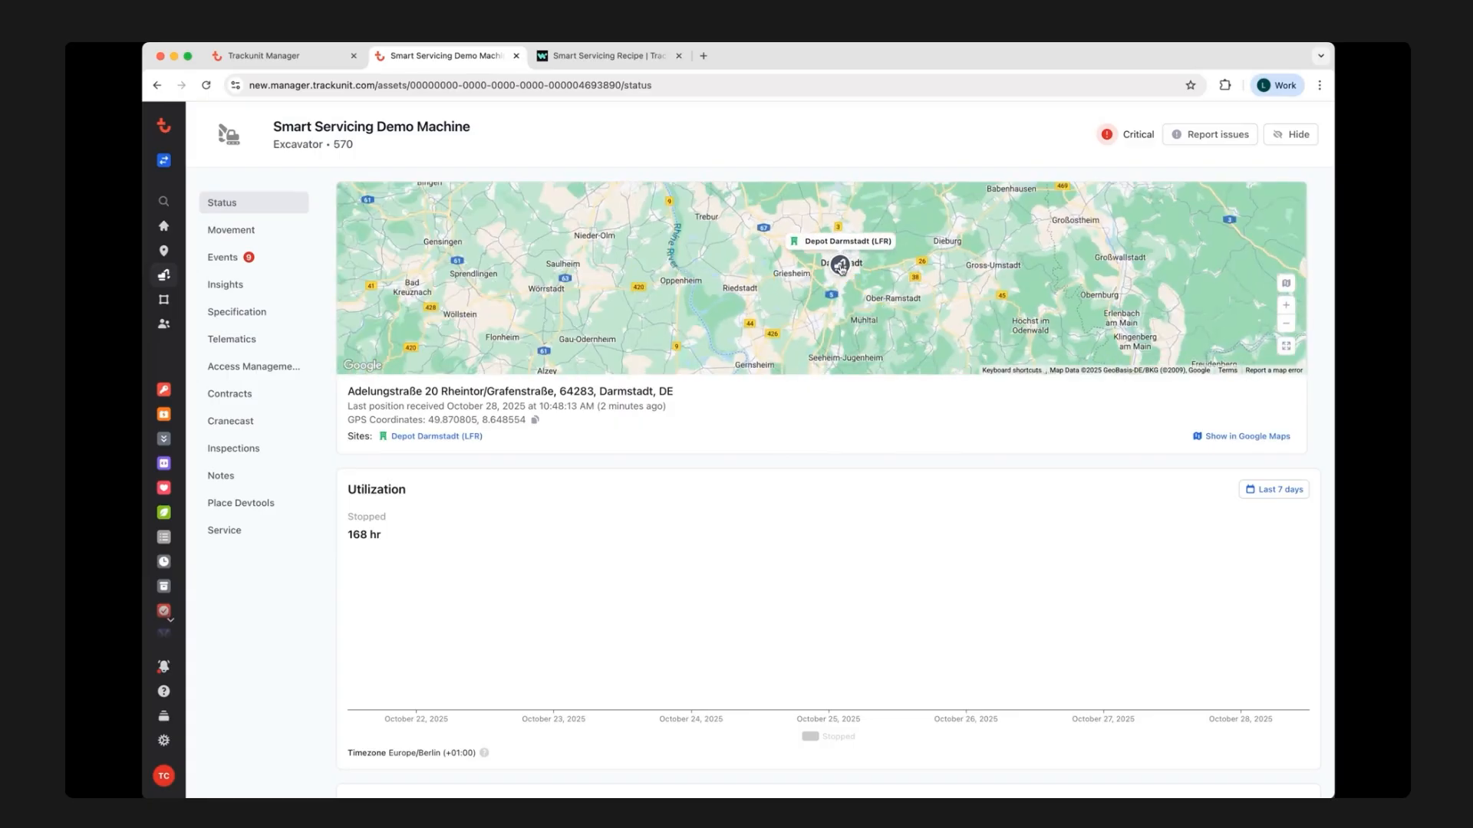
{"action": "scroll", "coordinate": [841, 268], "scroll_direction": "up", "scroll_amount": 5}
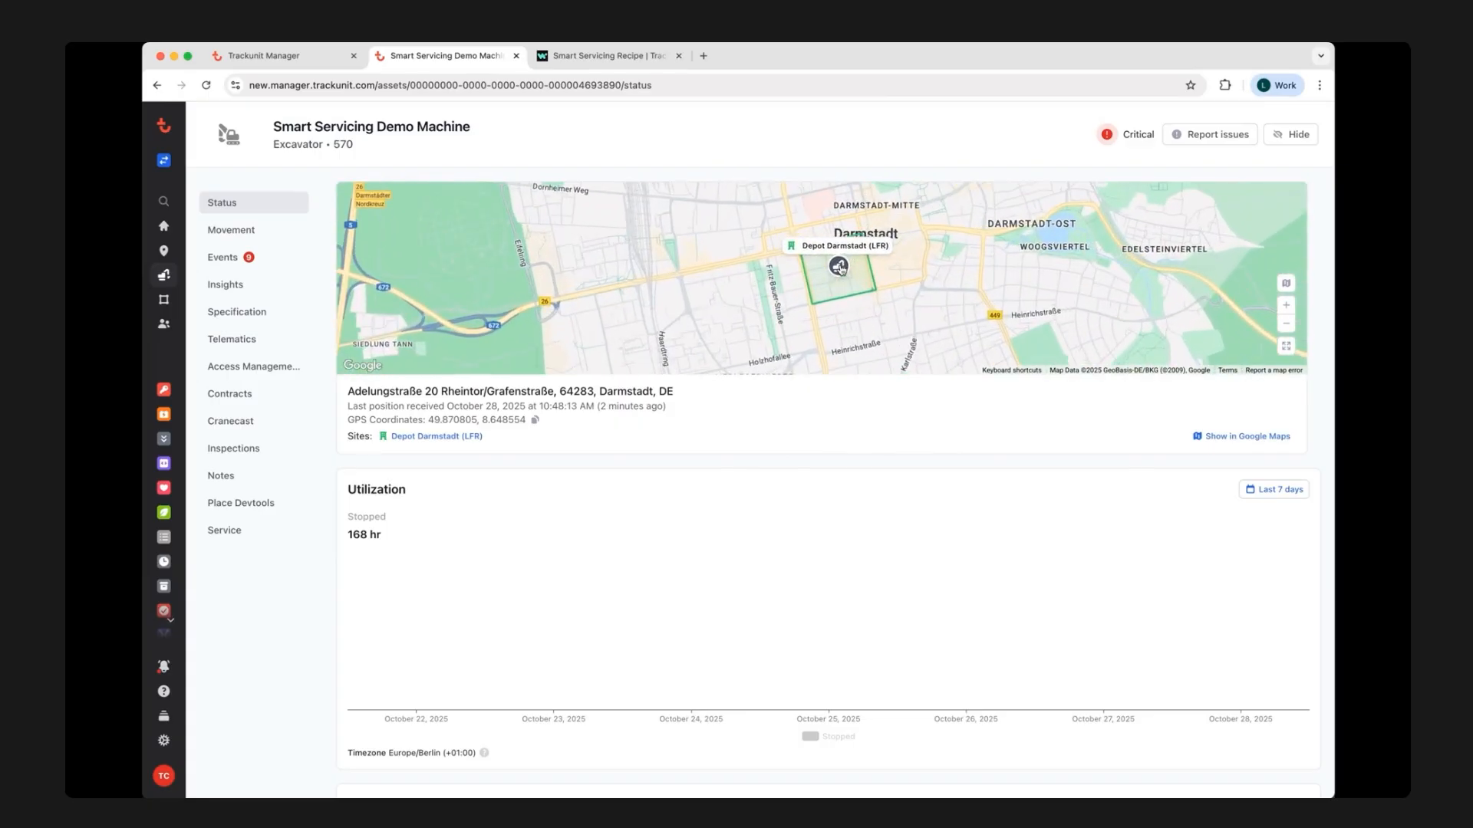
{"action": "left_click", "coordinate": [252, 314]}
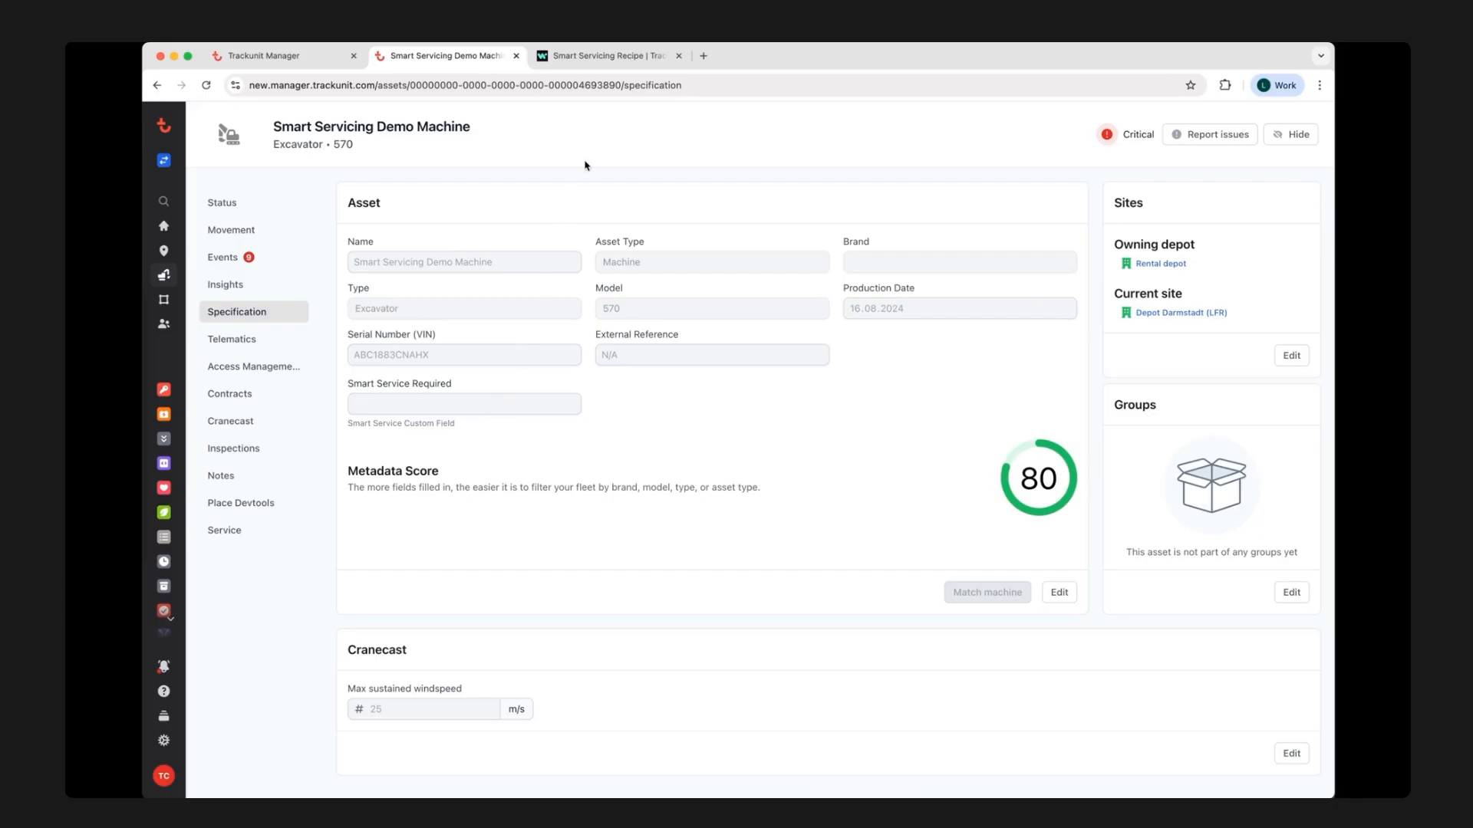
Return to the Smart Servicing Recipe in Workato and review the Get asset, Get Site and DEPOT condition steps.
{"action": "left_click", "coordinate": [611, 60]}
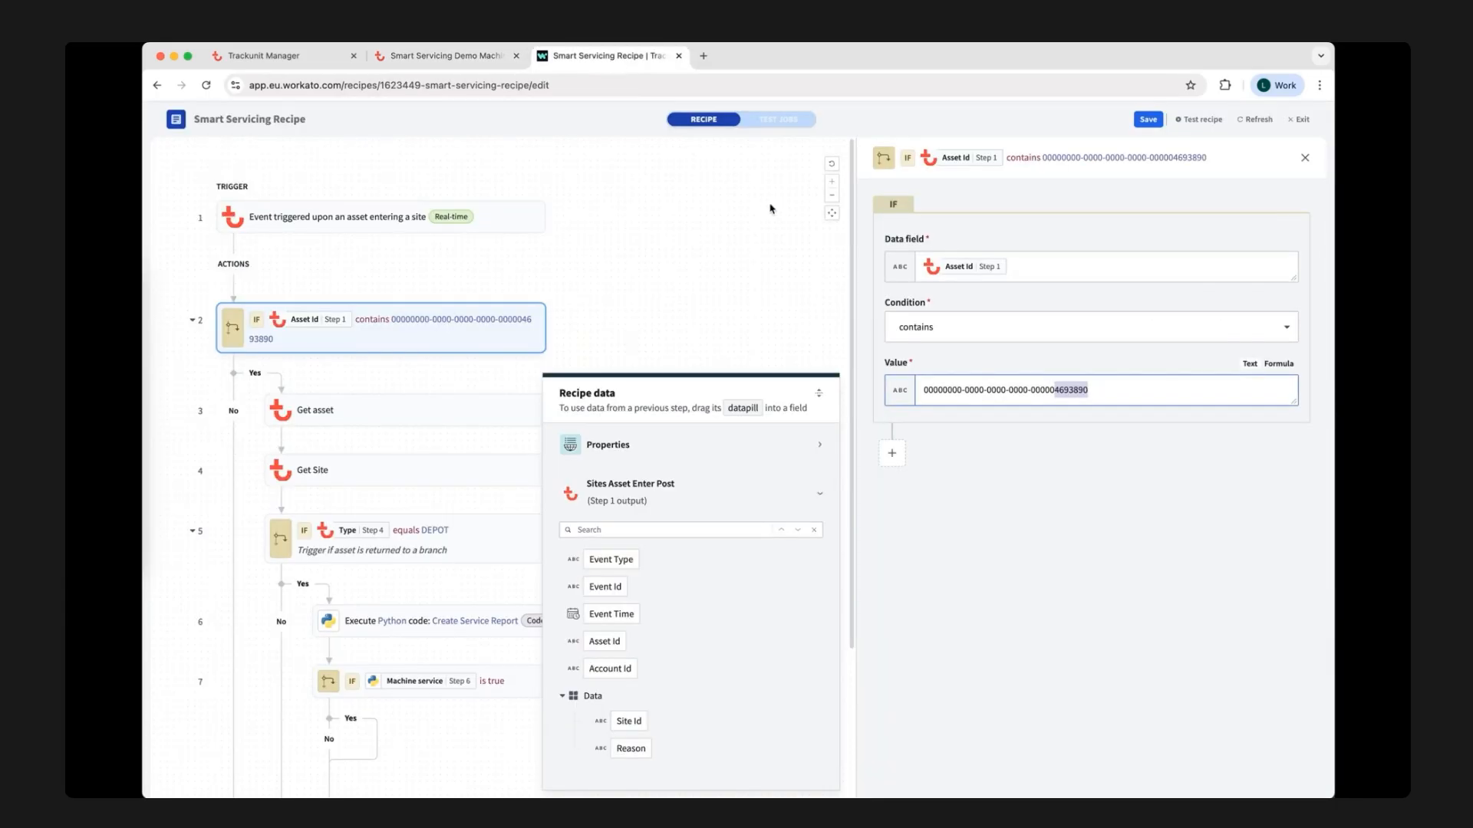
{"action": "left_click", "coordinate": [808, 301]}
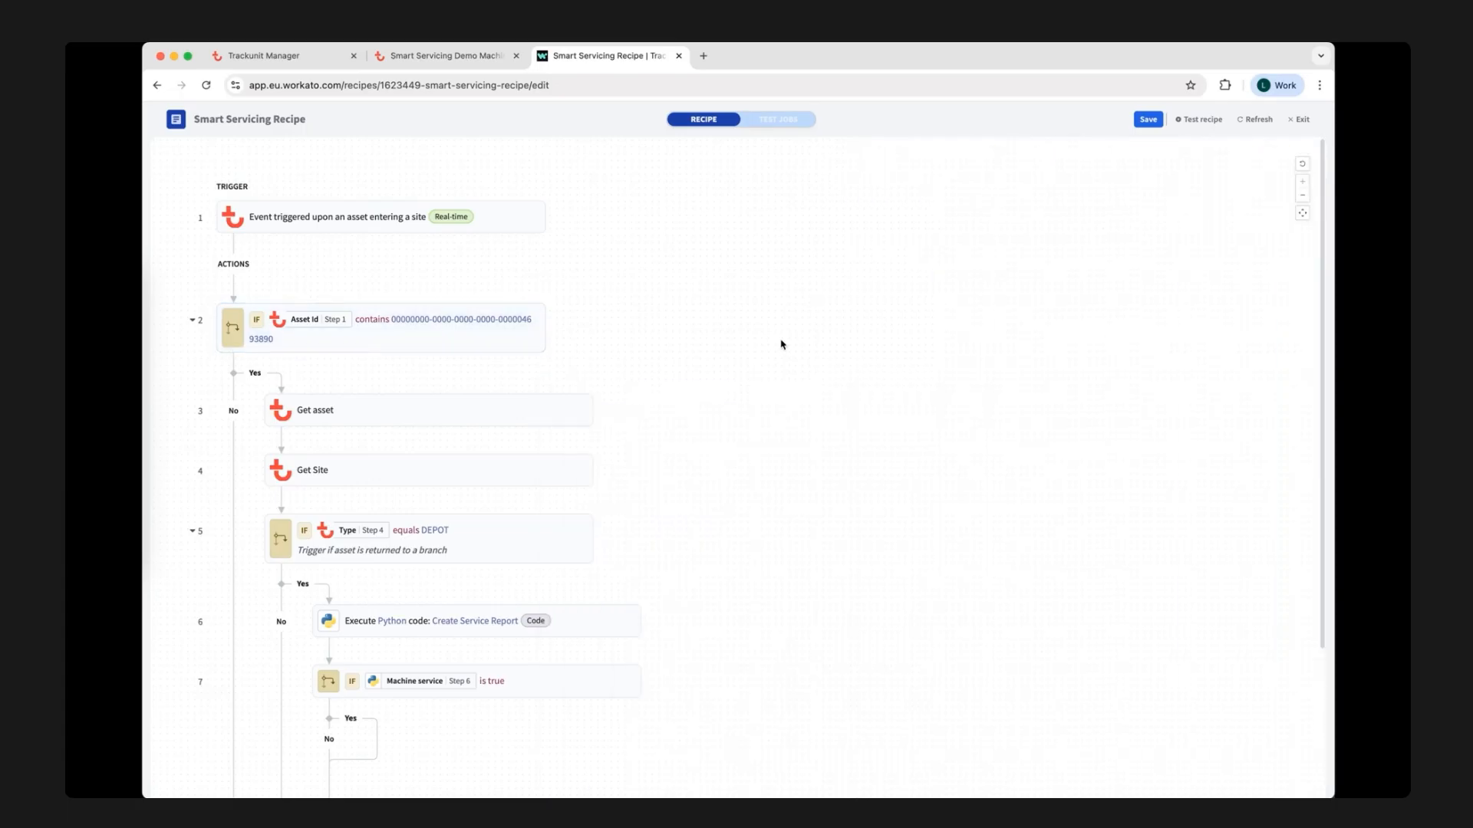
{"action": "left_click", "coordinate": [479, 410]}
{"action": "scroll", "coordinate": [481, 412], "scroll_direction": "down", "scroll_amount": 2}
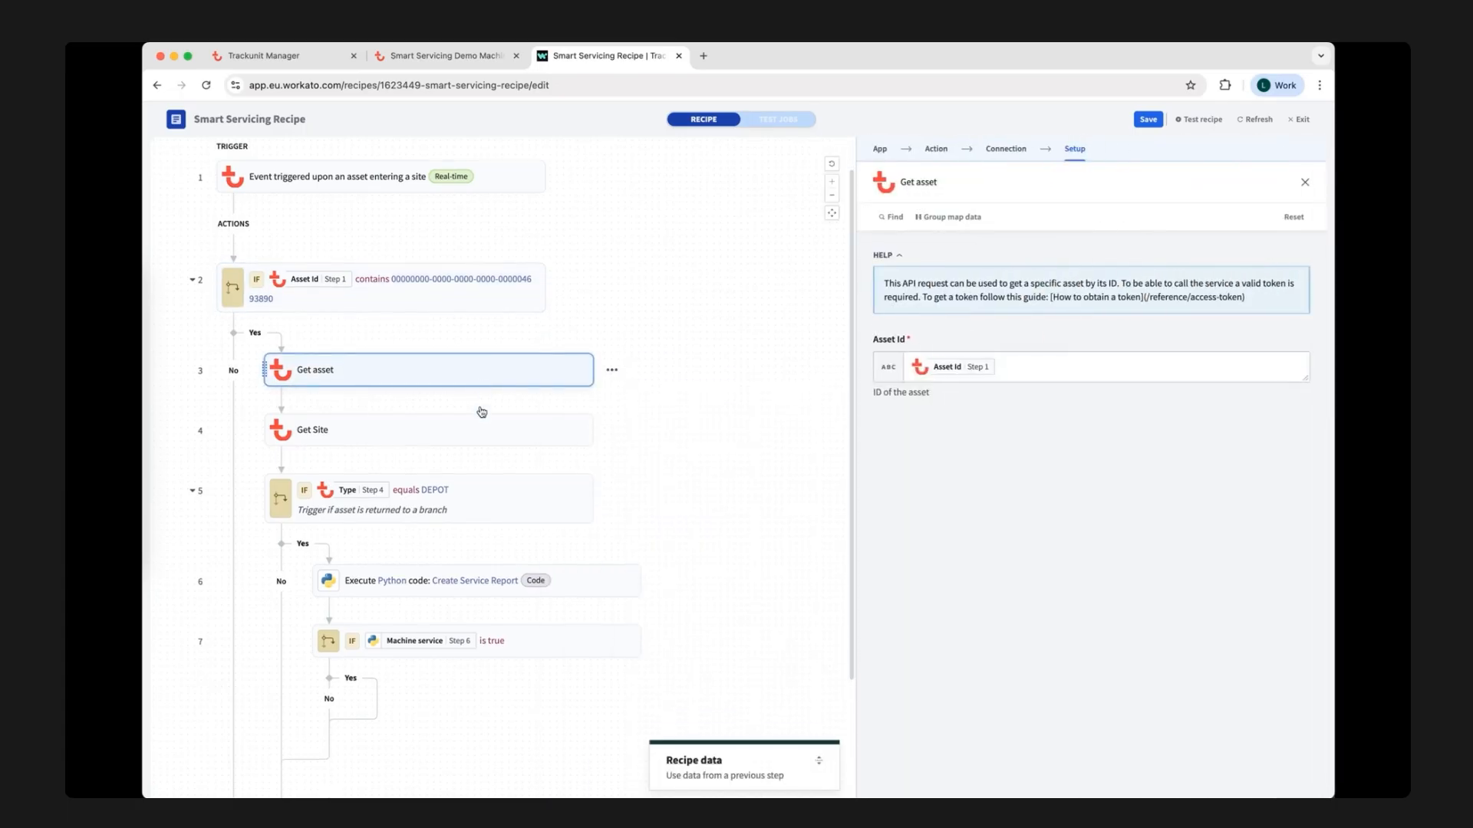
{"action": "left_click", "coordinate": [455, 411]}
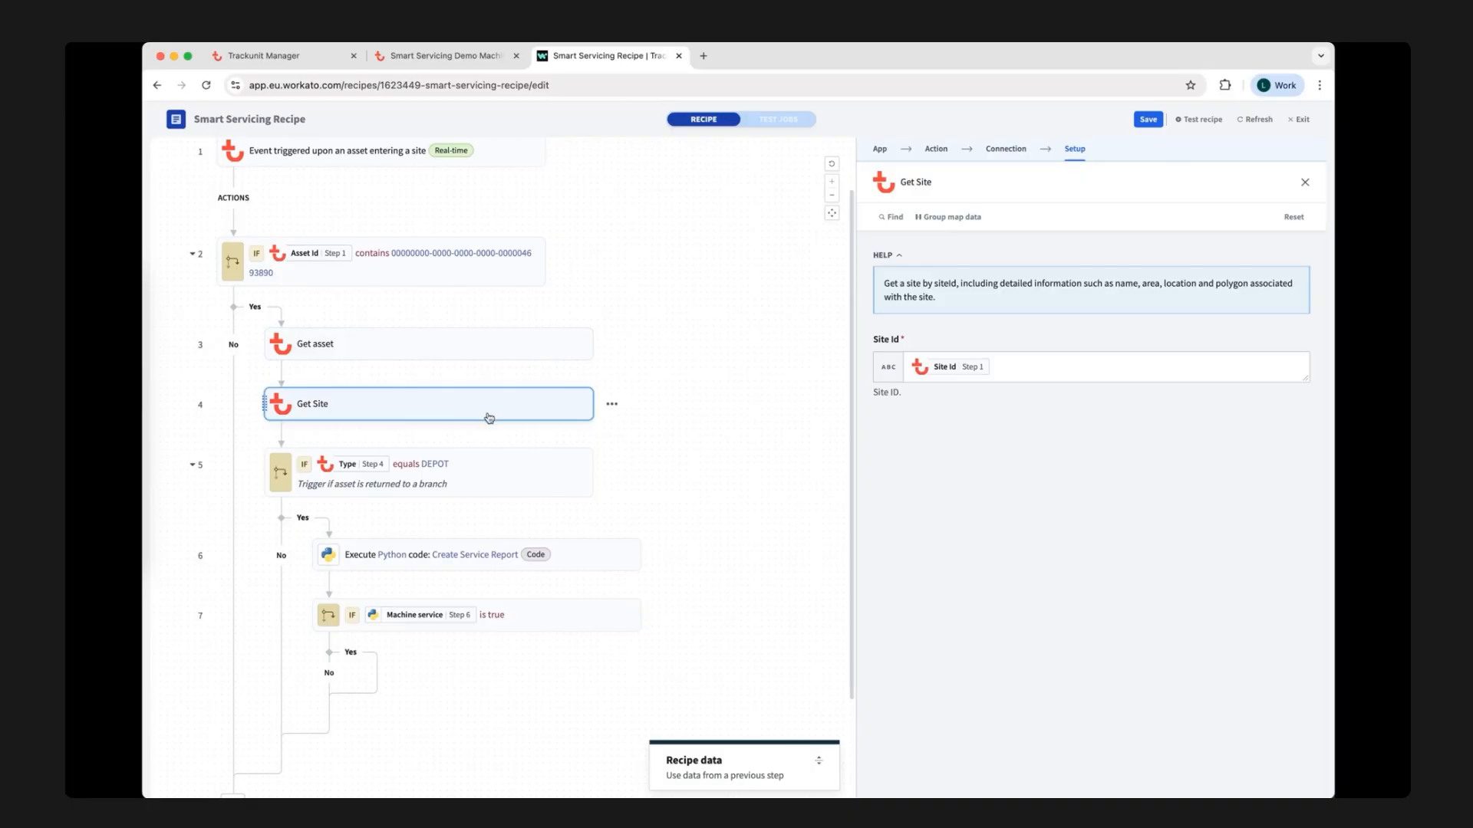
{"action": "scroll", "coordinate": [636, 431], "scroll_direction": "down", "scroll_amount": 2}
{"action": "scroll", "coordinate": [636, 432], "scroll_direction": "down", "scroll_amount": 1}
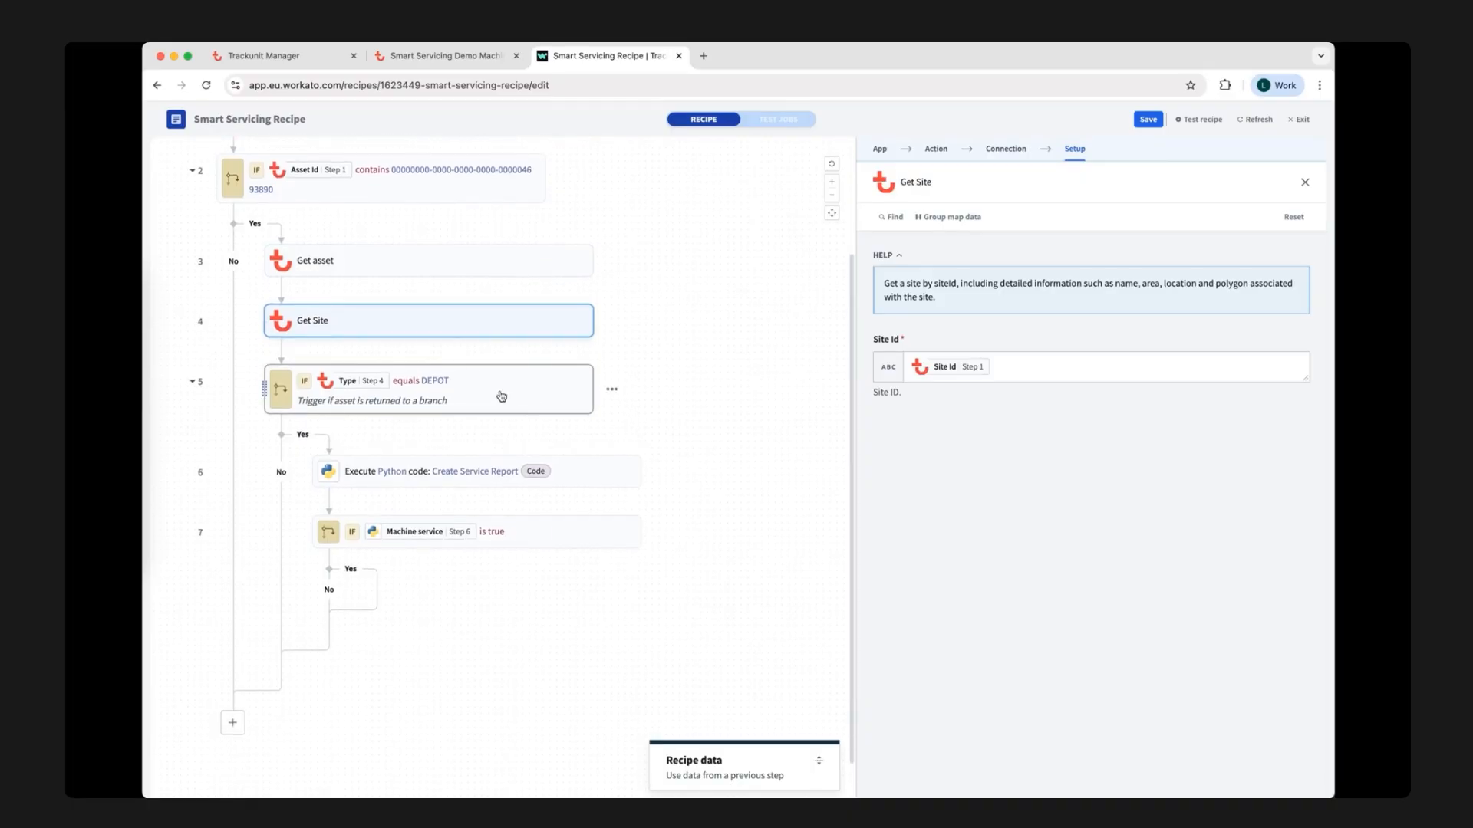
{"action": "left_click", "coordinate": [477, 398]}
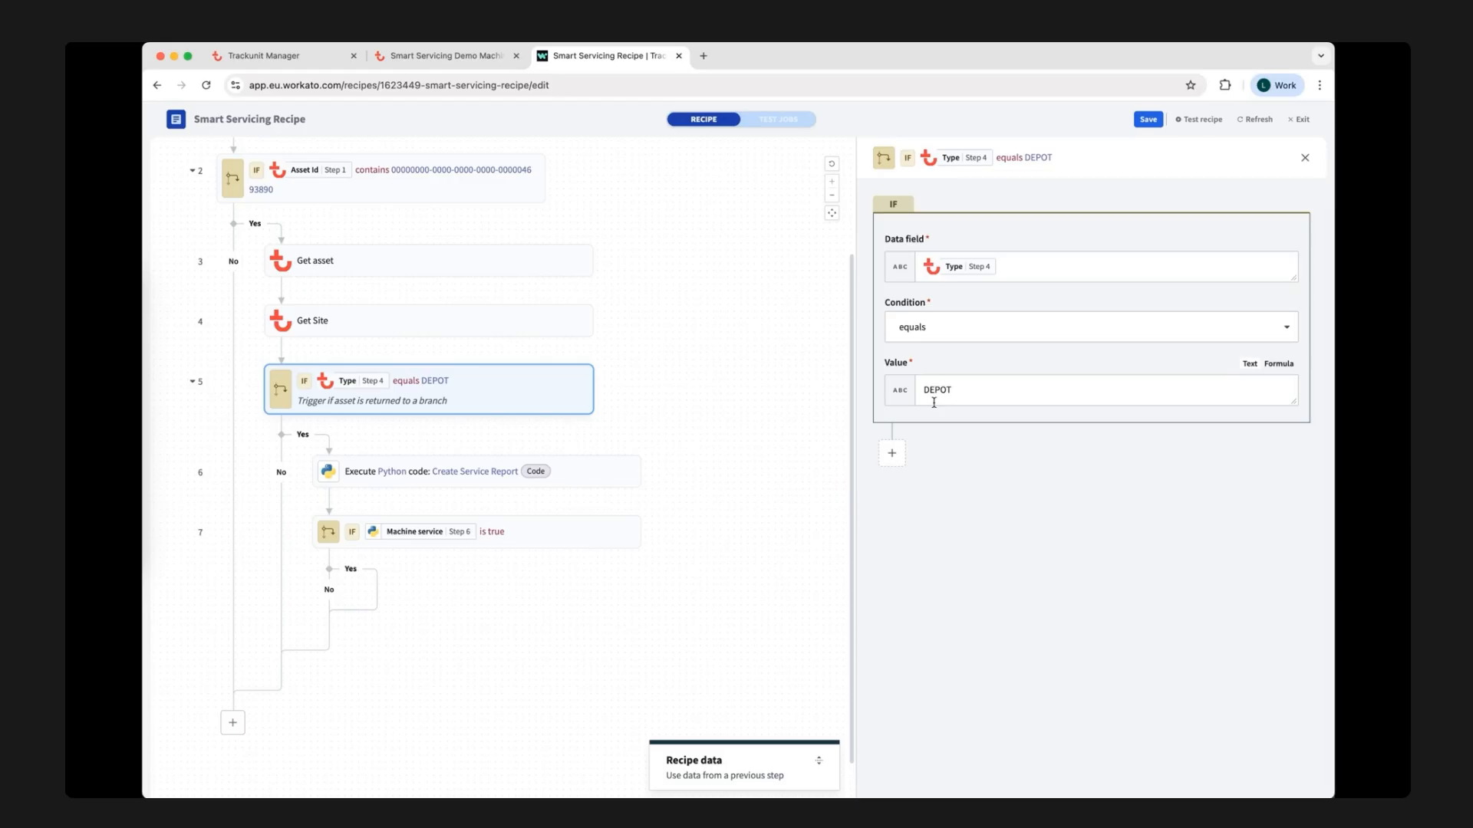
{"action": "scroll", "coordinate": [756, 457], "scroll_direction": "down", "scroll_amount": 1}
{"action": "left_click", "coordinate": [756, 457]}
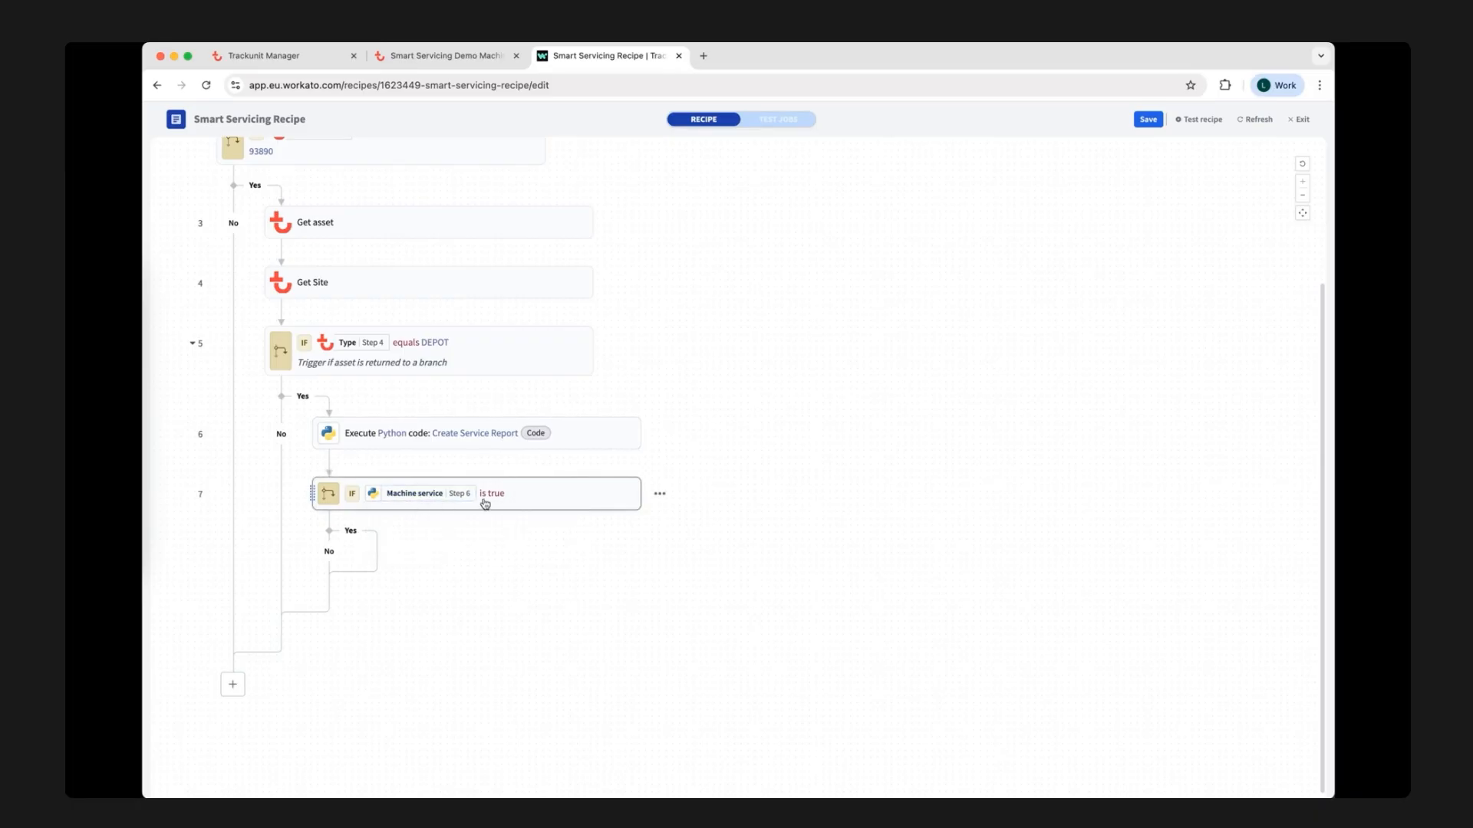
Add a Trackunit Connector action, Custom Fields API - Get Definition, to the Yes branch of the Machine service condition.
{"action": "mouse_move", "coordinate": [524, 546]}
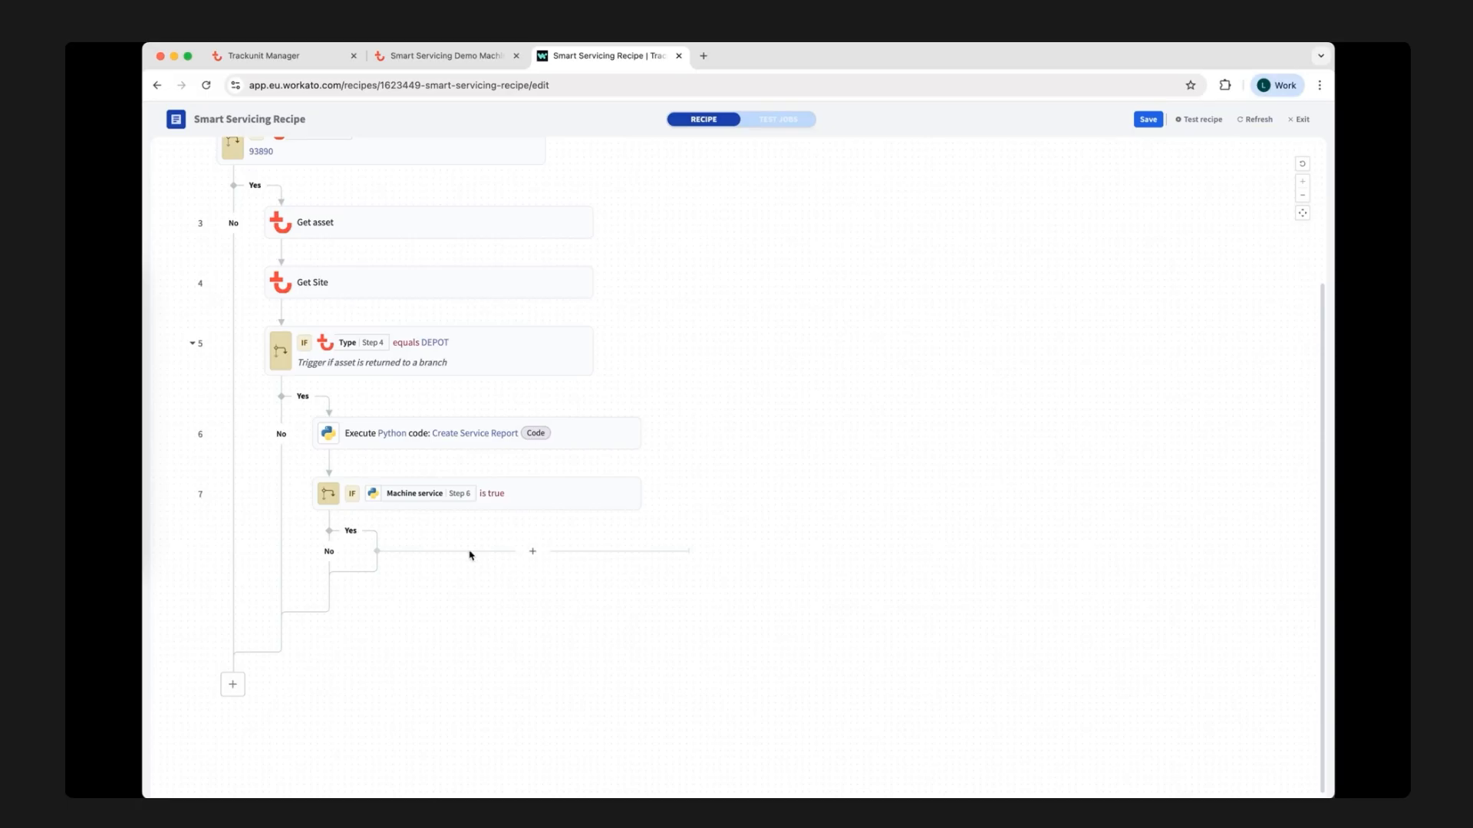
{"action": "left_click", "coordinate": [532, 552]}
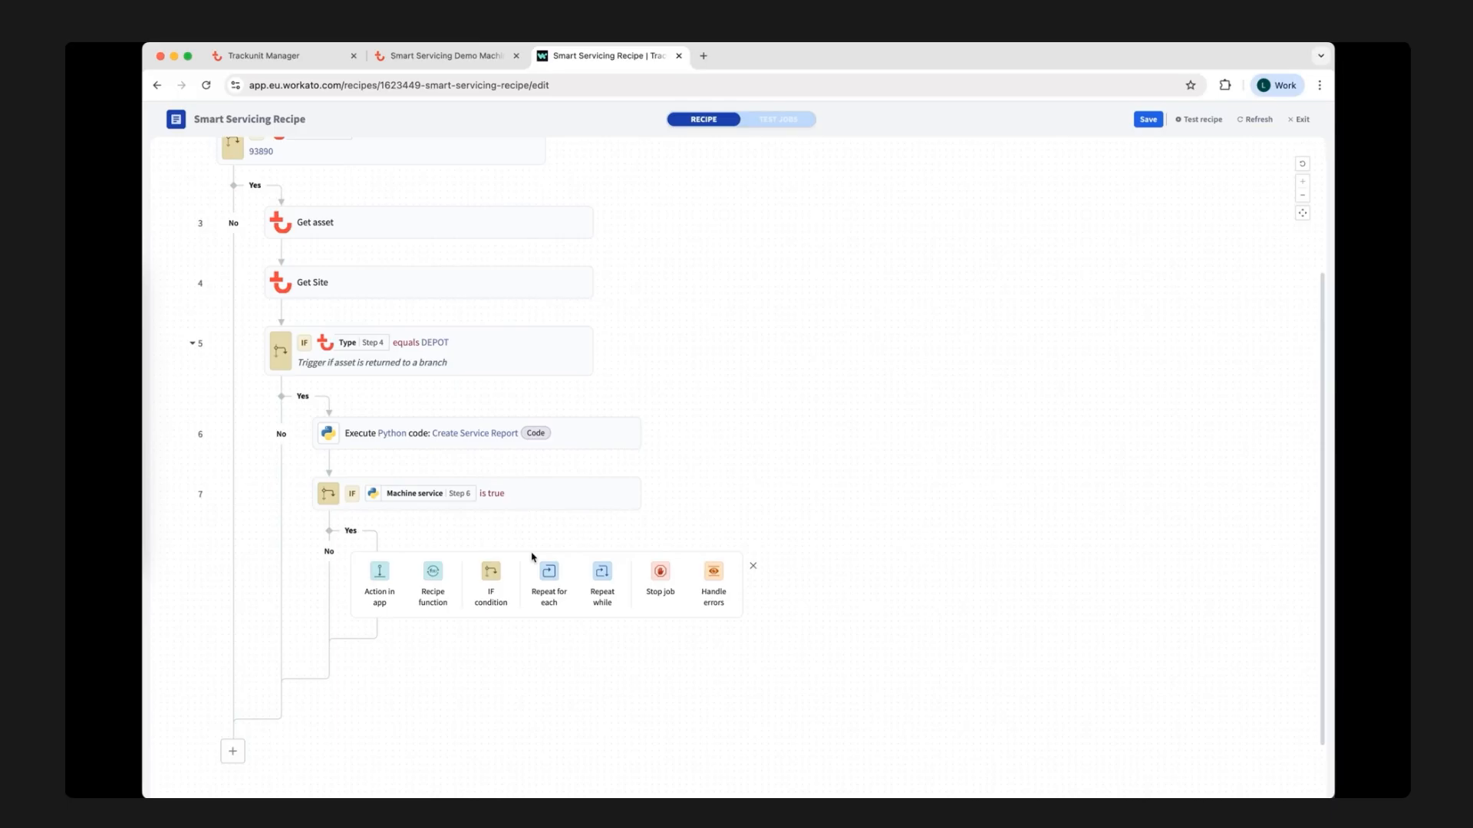
{"action": "left_click", "coordinate": [381, 575]}
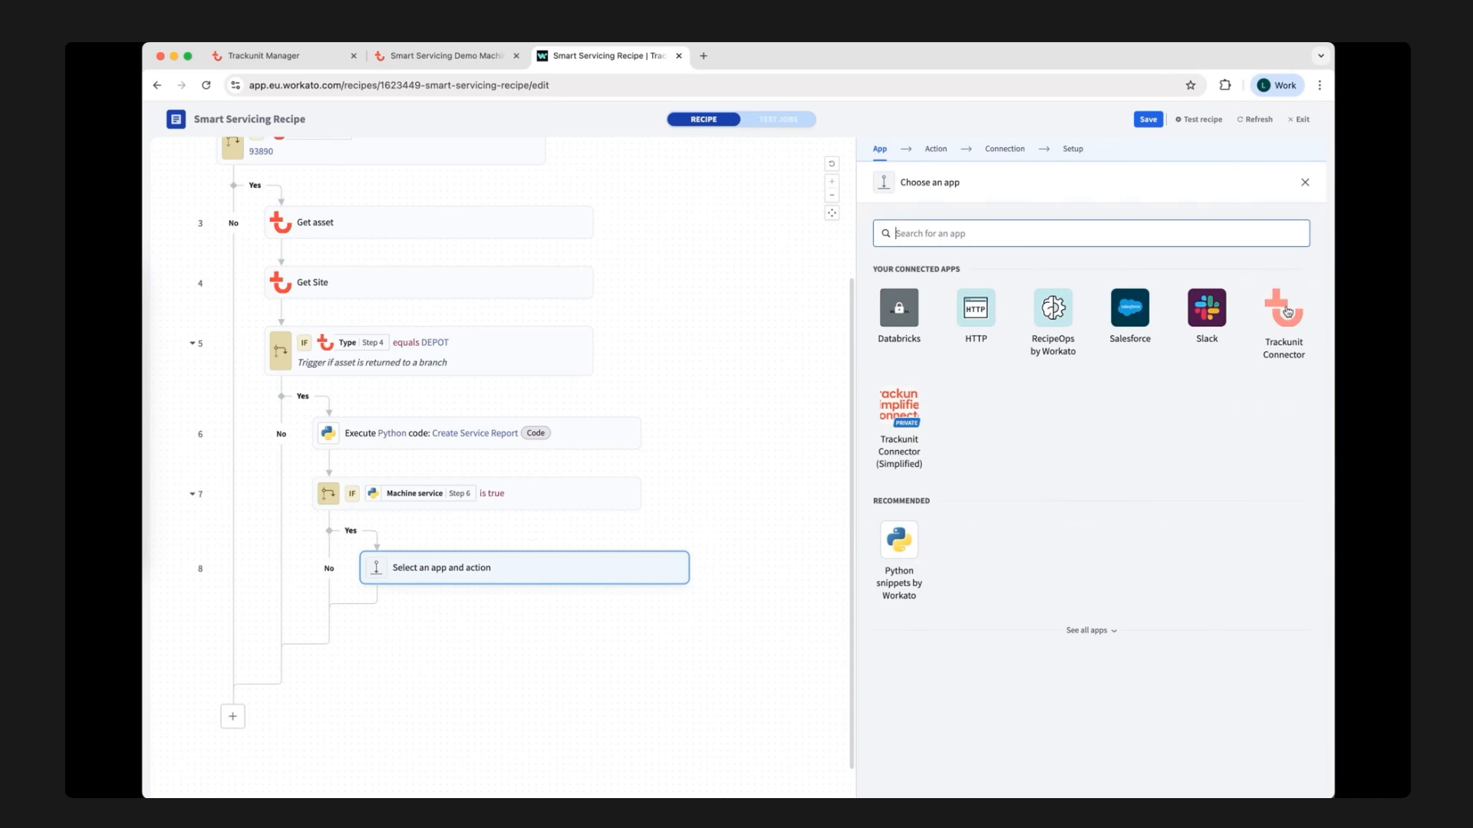
{"action": "left_click", "coordinate": [1286, 310]}
{"action": "type", "text": "custom field"}
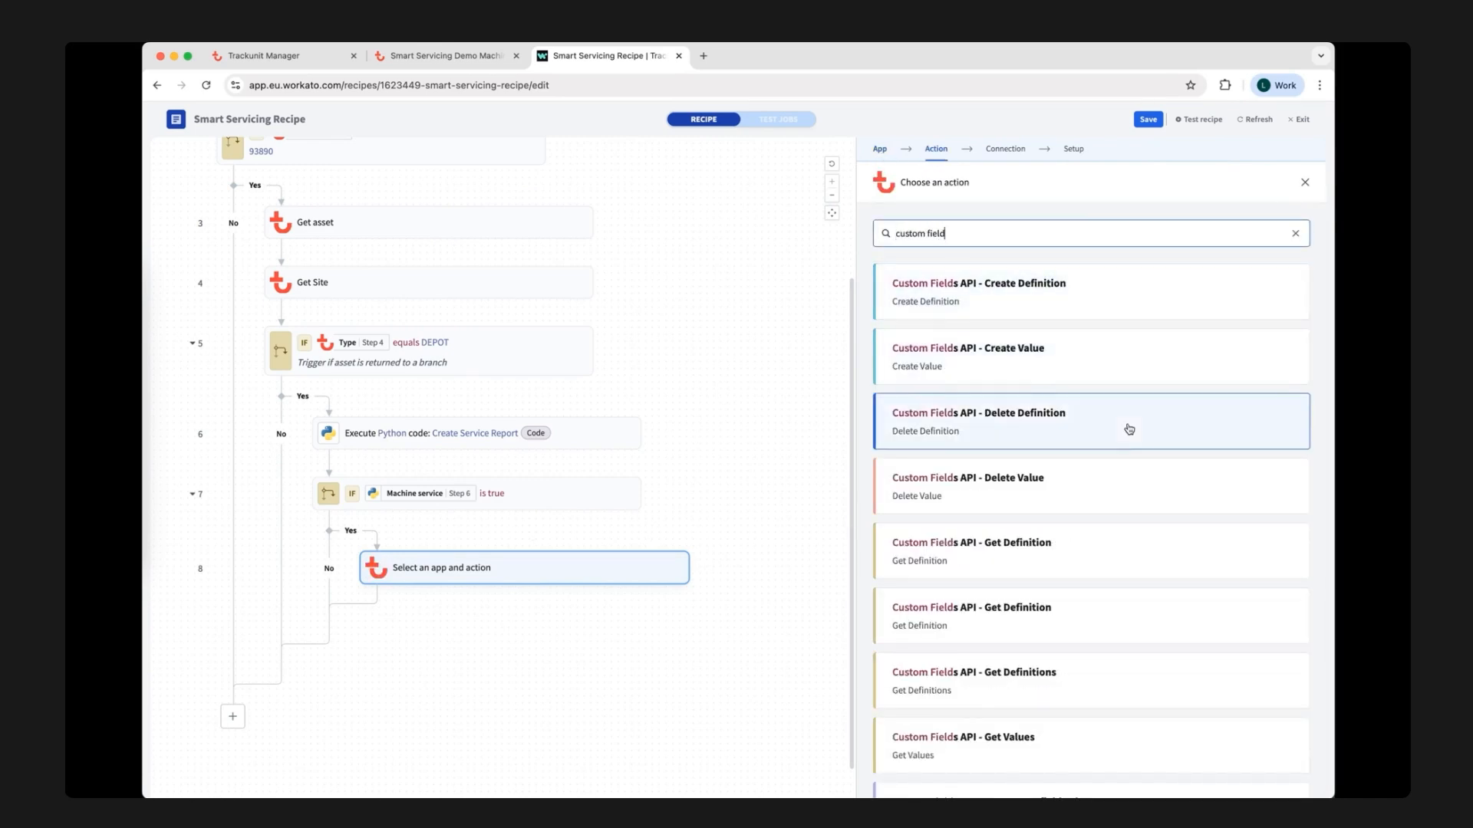
{"action": "scroll", "coordinate": [1129, 429], "scroll_direction": "down", "scroll_amount": 3}
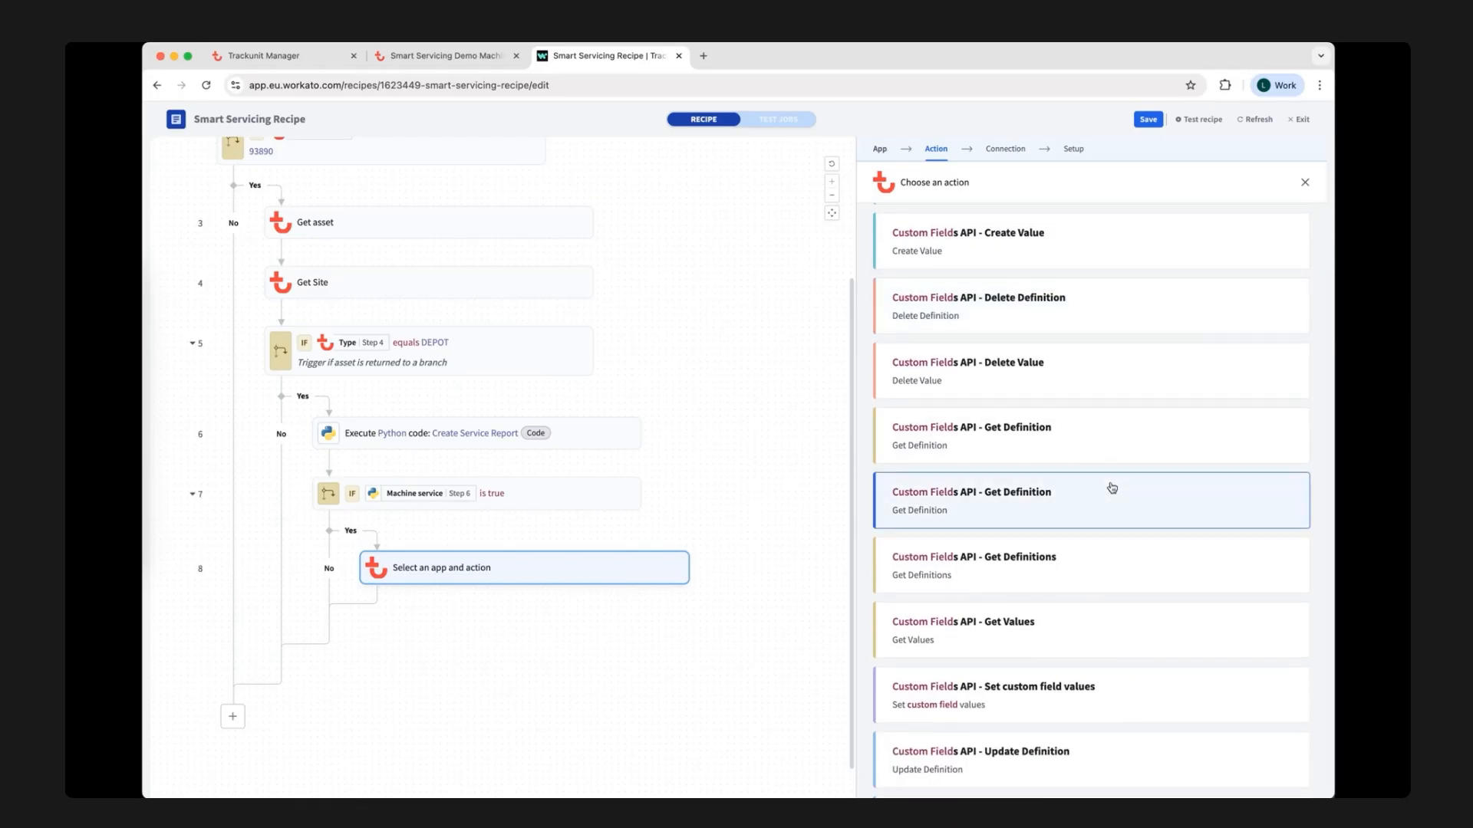
{"action": "left_click", "coordinate": [1111, 488]}
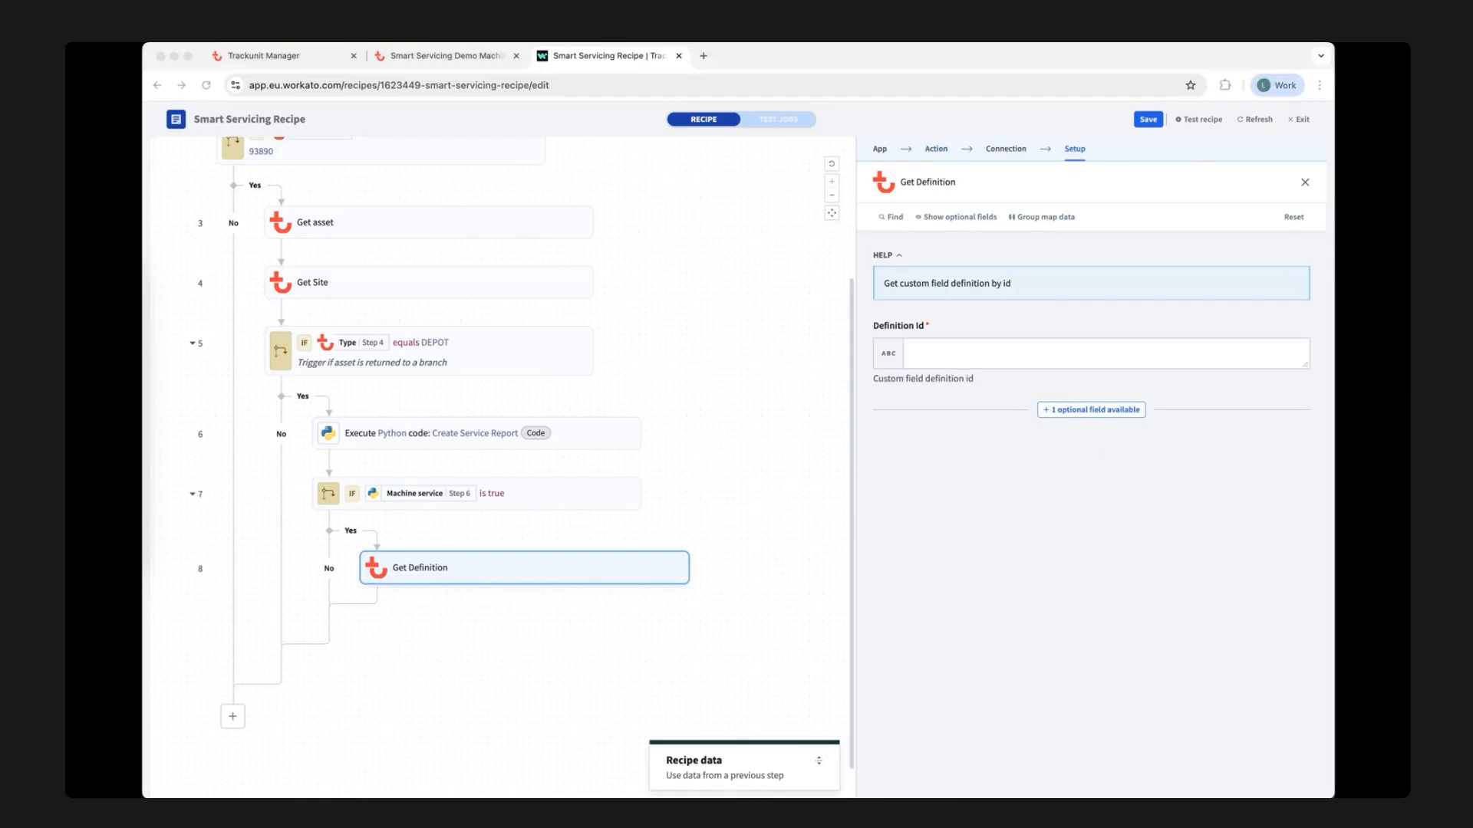
{"action": "left_click", "coordinate": [933, 352]}
{"action": "key", "text": "super+v"}
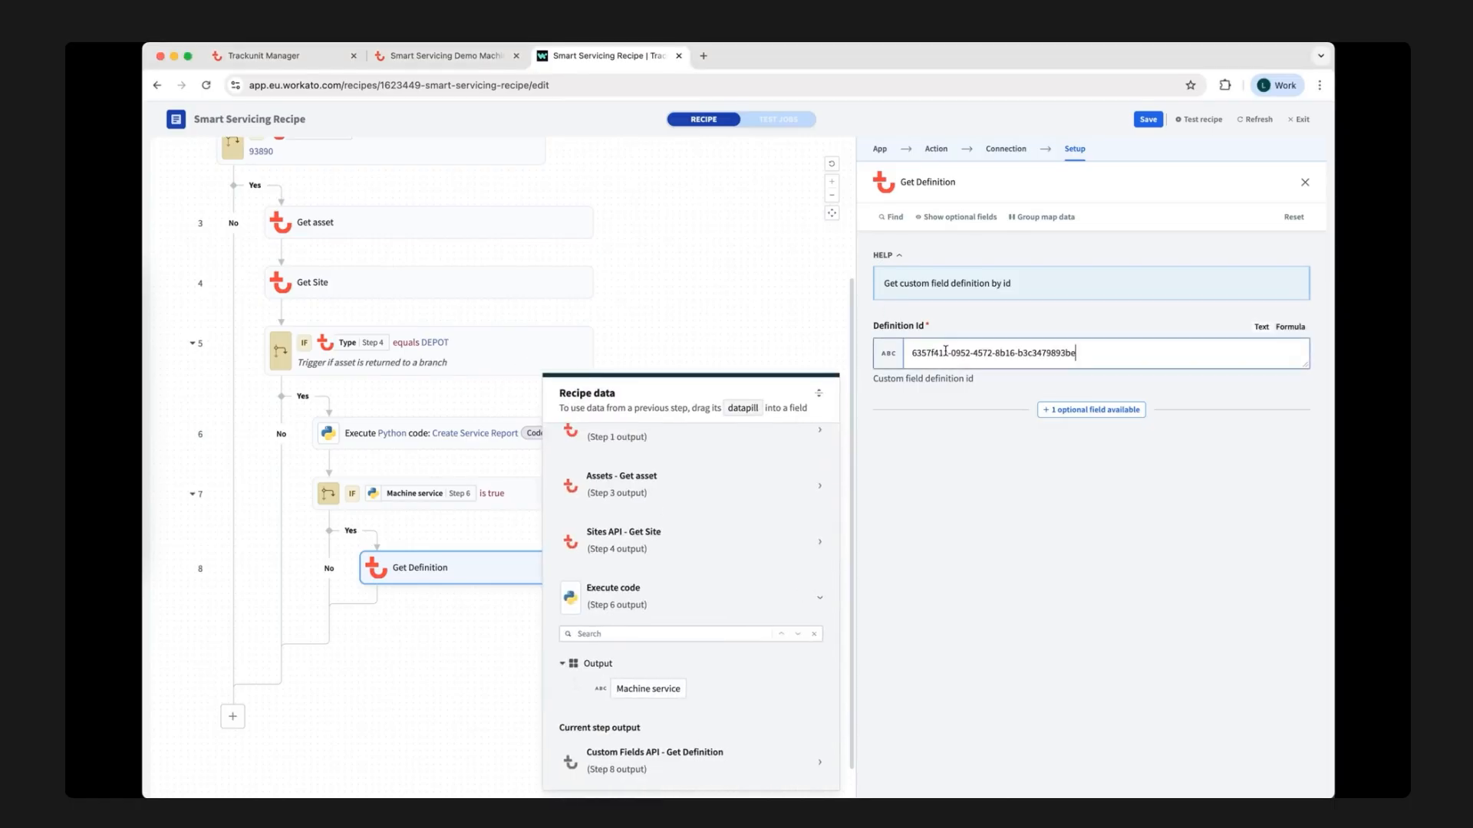
{"action": "left_click", "coordinate": [840, 337]}
Add a Trackunit Connector action, Custom Fields API - Create Value, directly after Get Definition.
{"action": "left_click", "coordinate": [535, 600]}
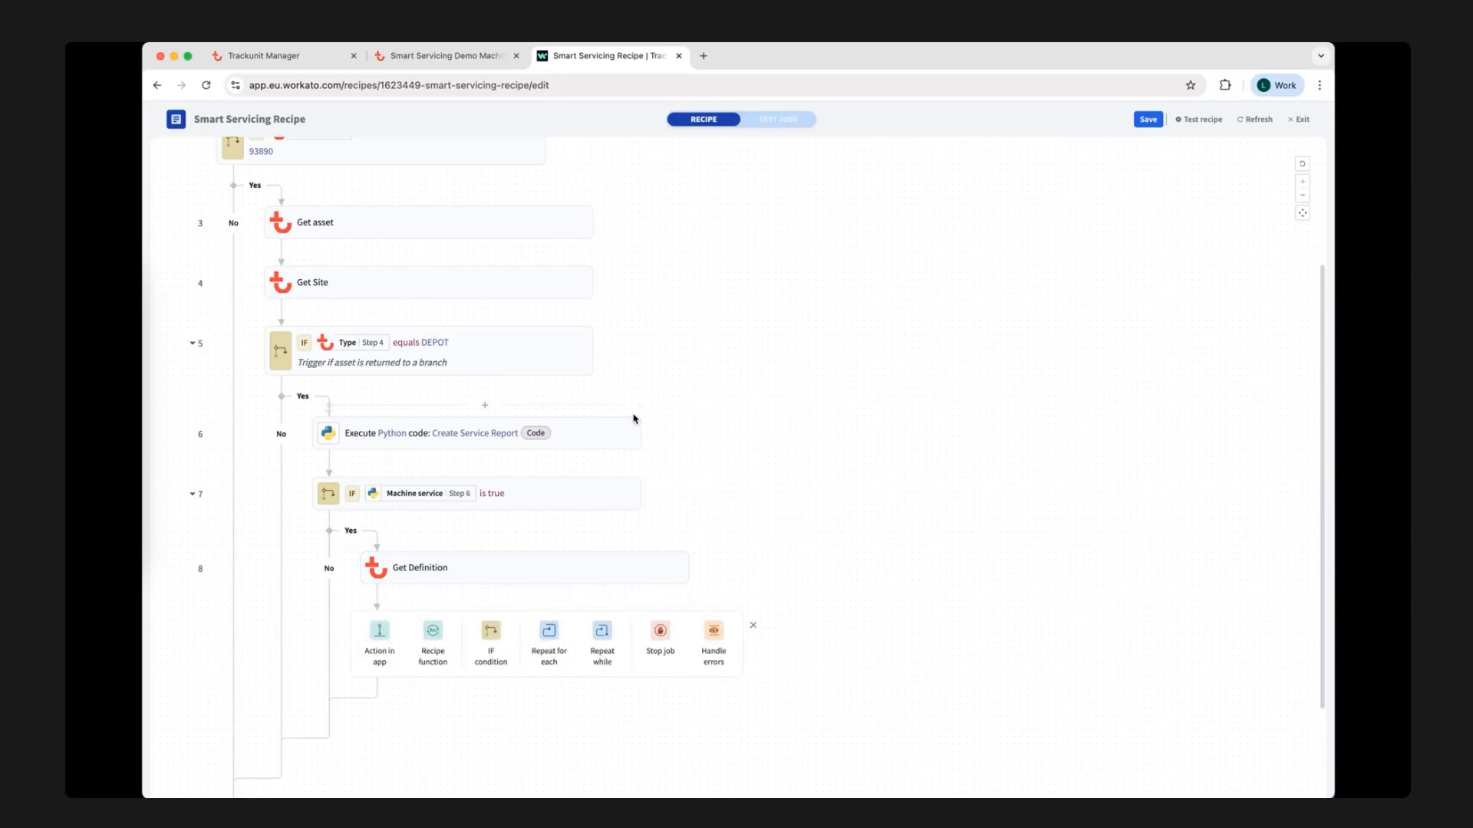
{"action": "scroll", "coordinate": [838, 464], "scroll_direction": "down", "scroll_amount": 1}
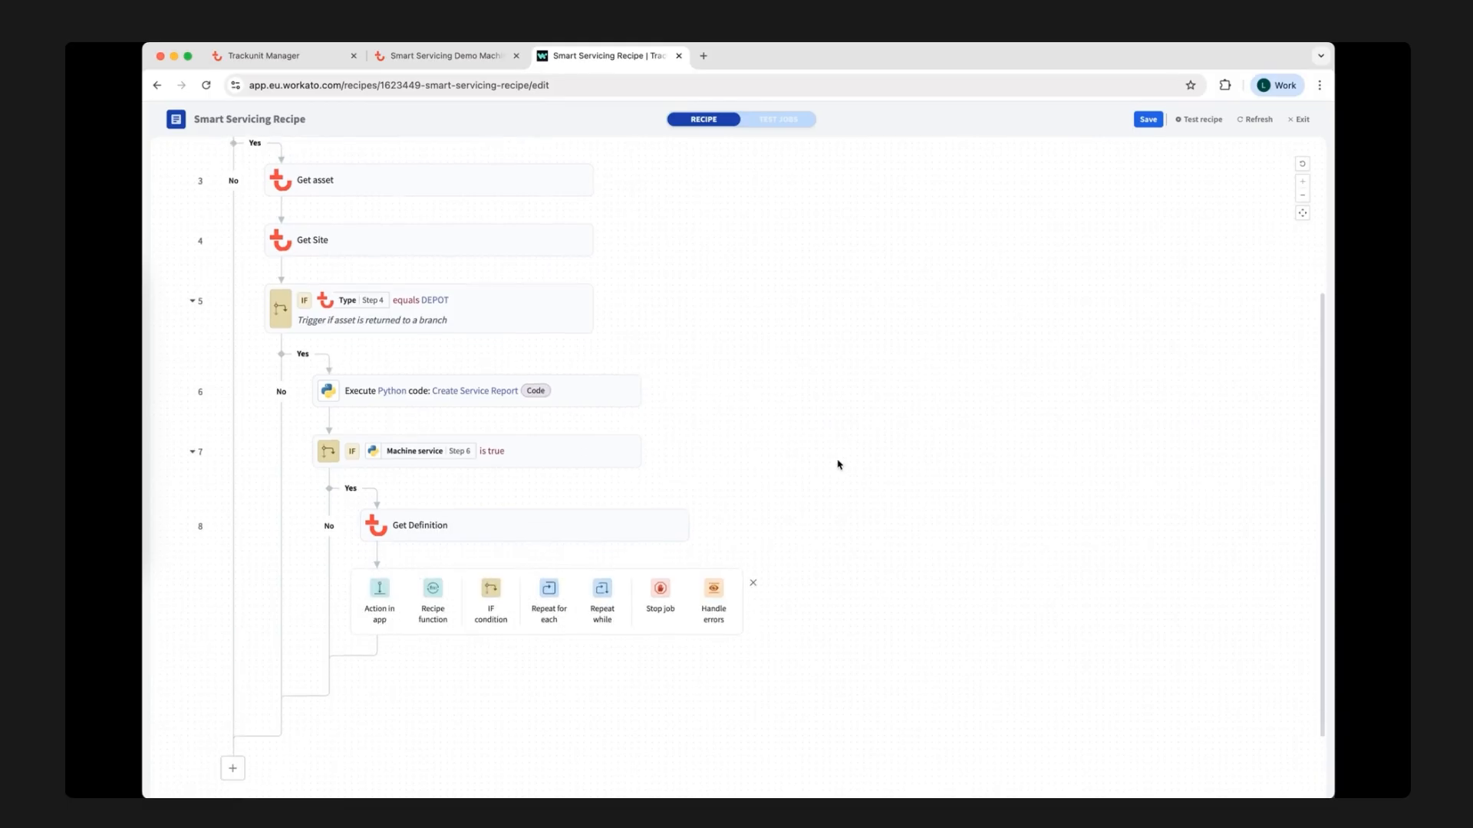
{"action": "left_click", "coordinate": [380, 592]}
{"action": "left_click", "coordinate": [1296, 312]}
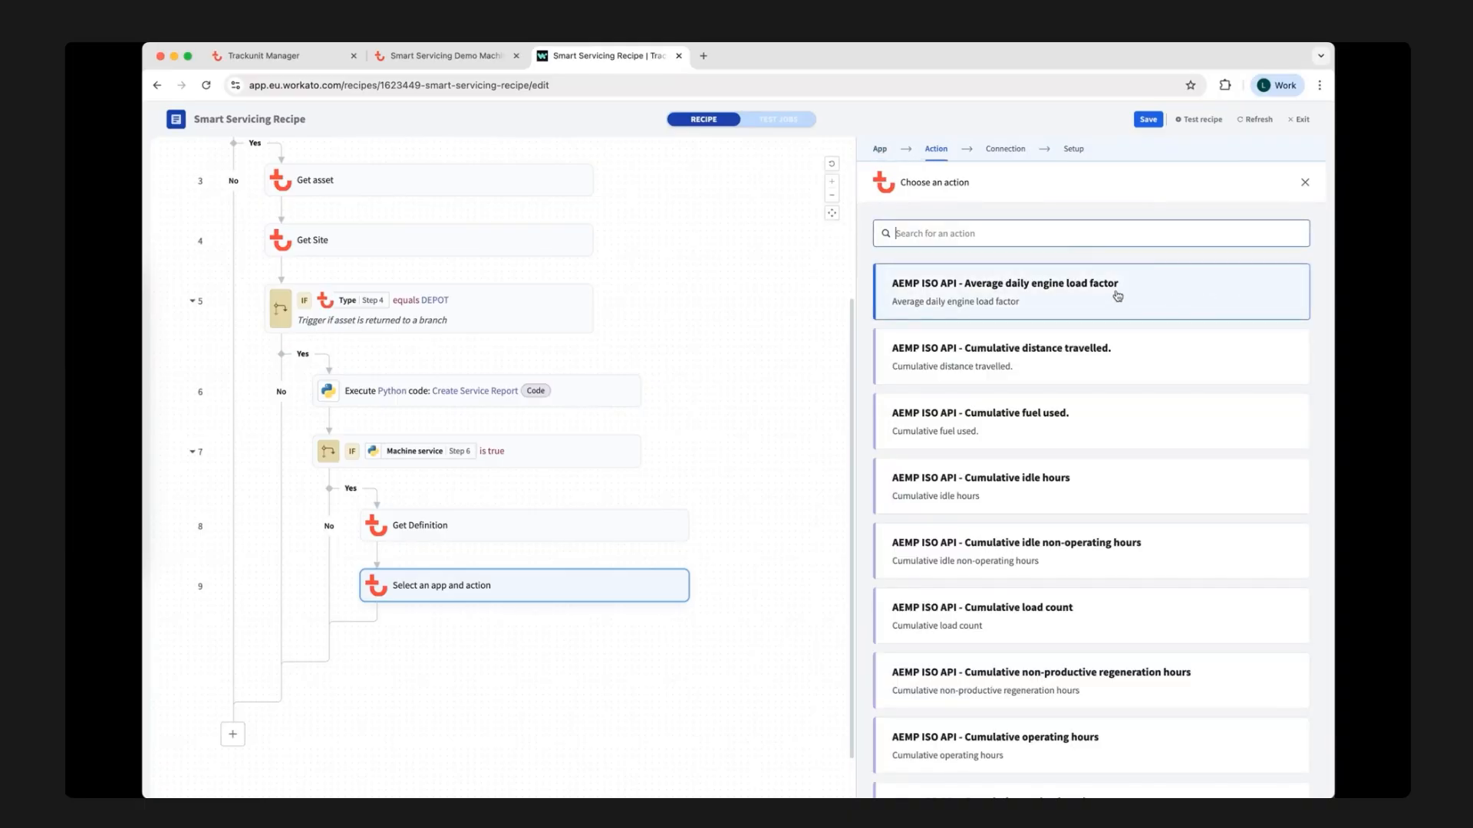
{"action": "type", "text": "custom field"}
{"action": "scroll", "coordinate": [1063, 431], "scroll_direction": "down", "scroll_amount": 2}
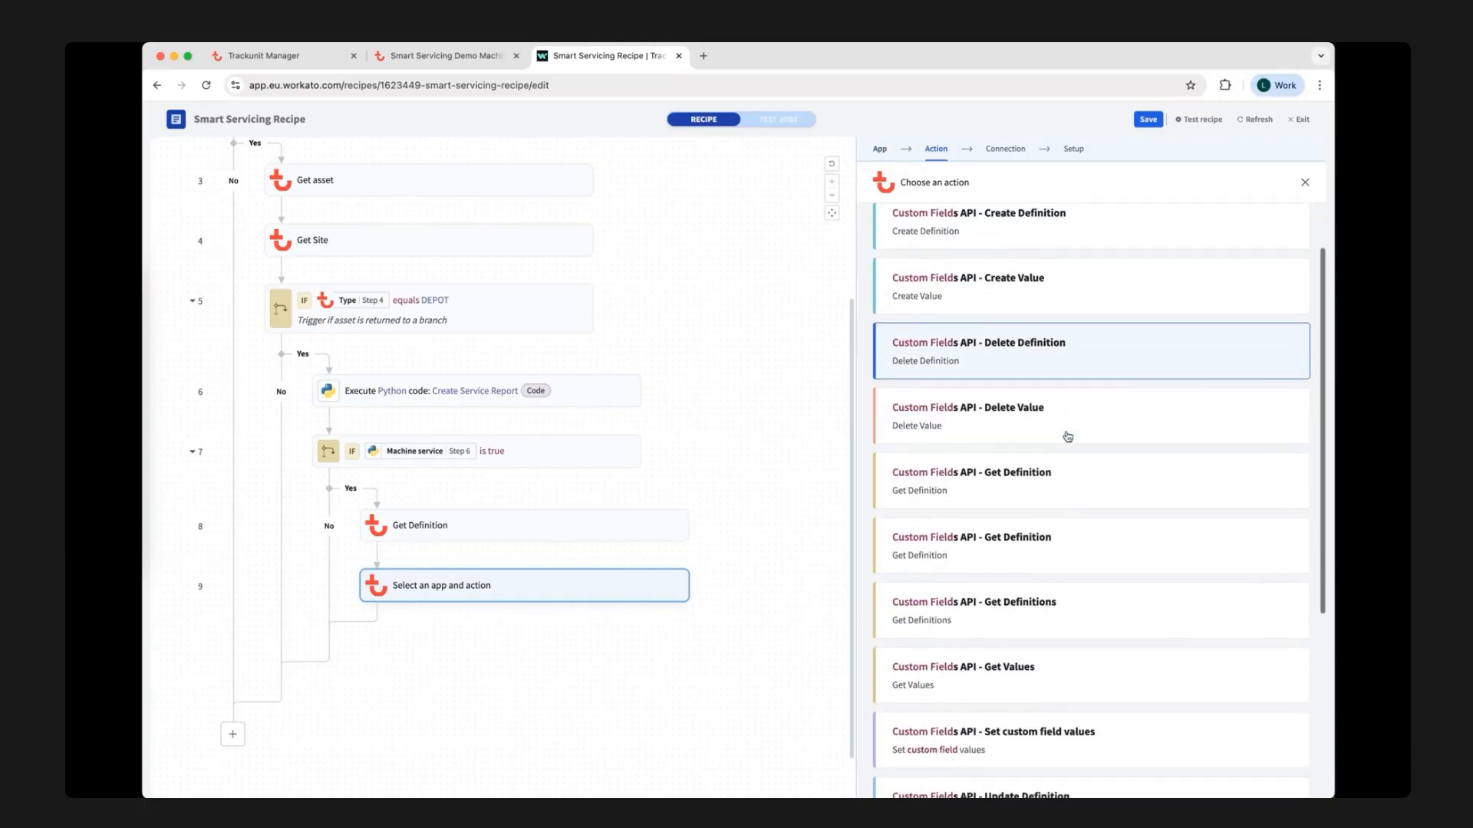
{"action": "scroll", "coordinate": [1066, 436], "scroll_direction": "down", "scroll_amount": 3}
{"action": "scroll", "coordinate": [1066, 436], "scroll_direction": "up", "scroll_amount": 5}
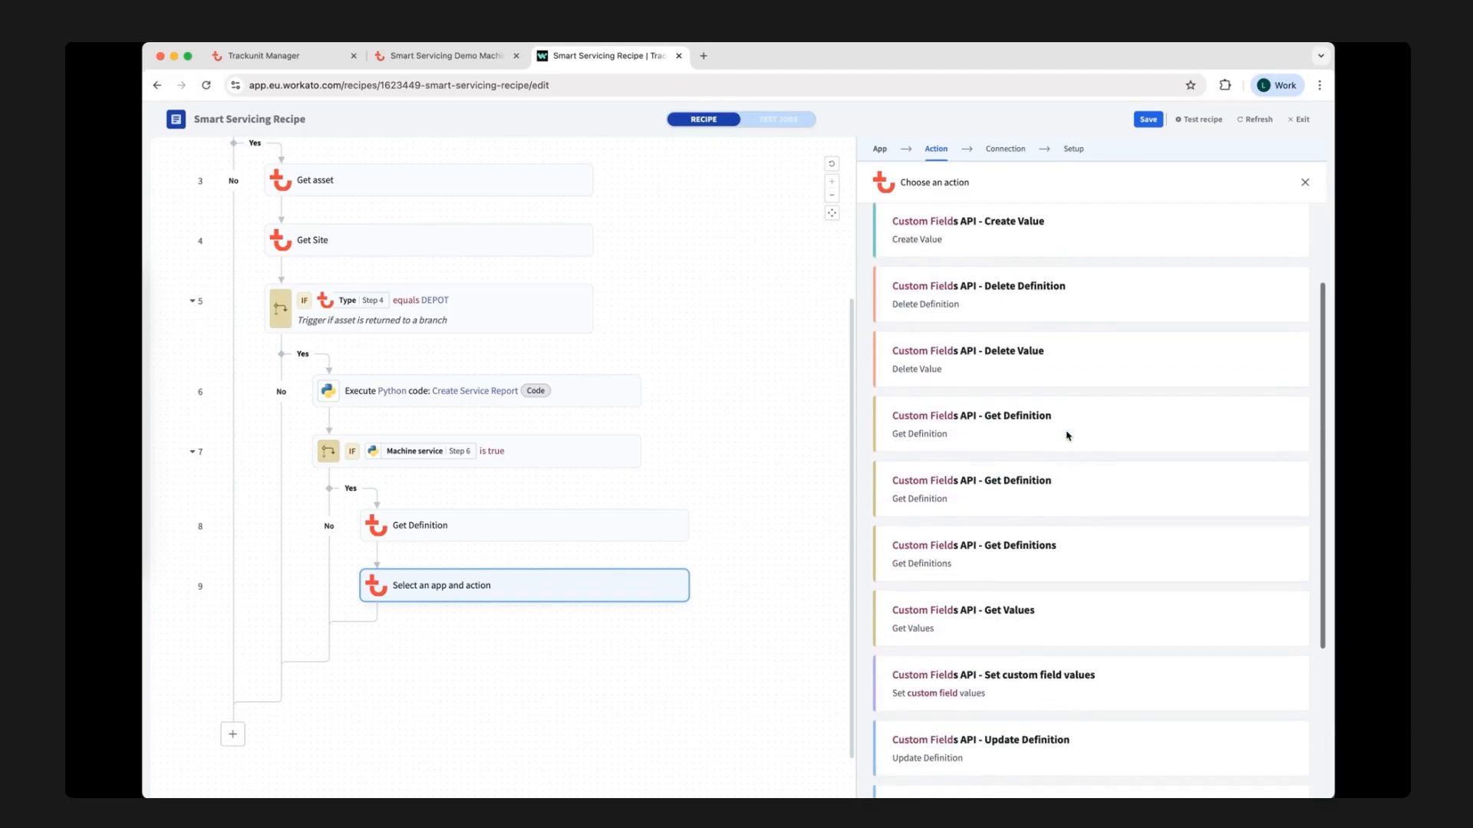
{"action": "scroll", "coordinate": [1067, 436], "scroll_direction": "up", "scroll_amount": 2}
{"action": "left_click", "coordinate": [1060, 343]}
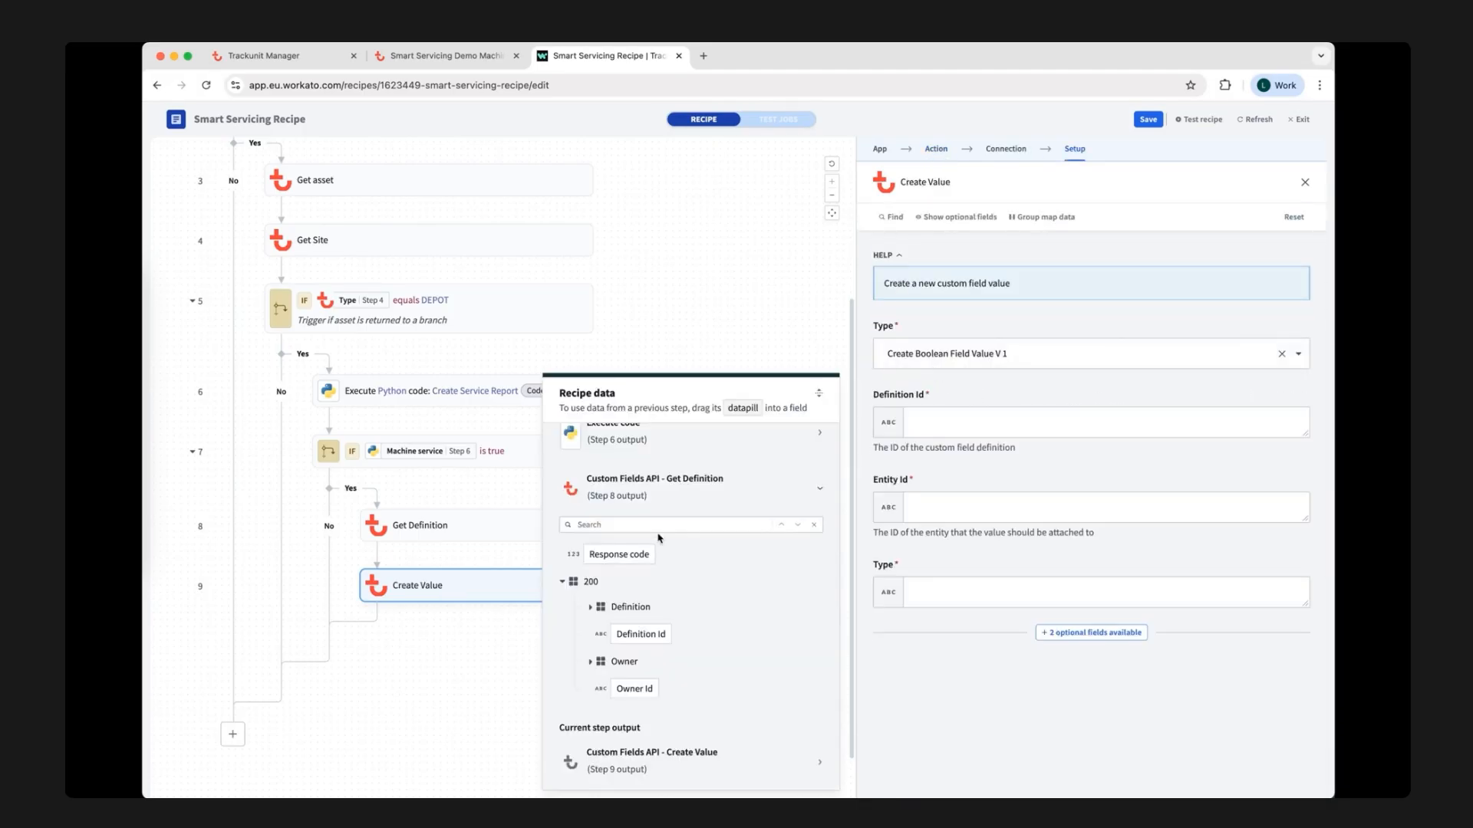
Map Create Value's Definition Id to the Get Definition step's Definition Id and its Entity Id to the Get asset step's Id.
{"action": "left_click", "coordinate": [643, 633]}
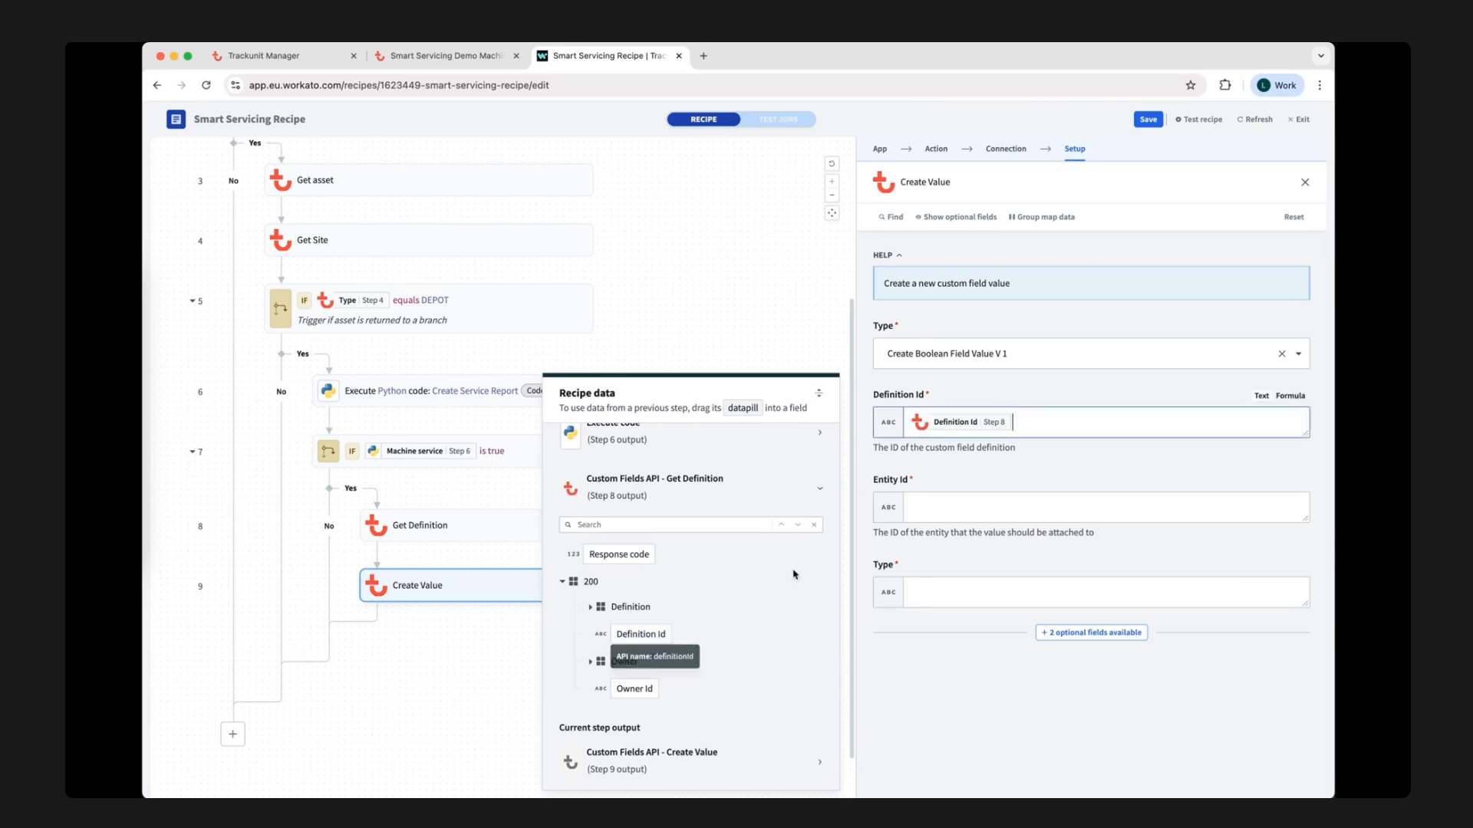
{"action": "left_click", "coordinate": [948, 505]}
{"action": "scroll", "coordinate": [767, 556], "scroll_direction": "up", "scroll_amount": 3}
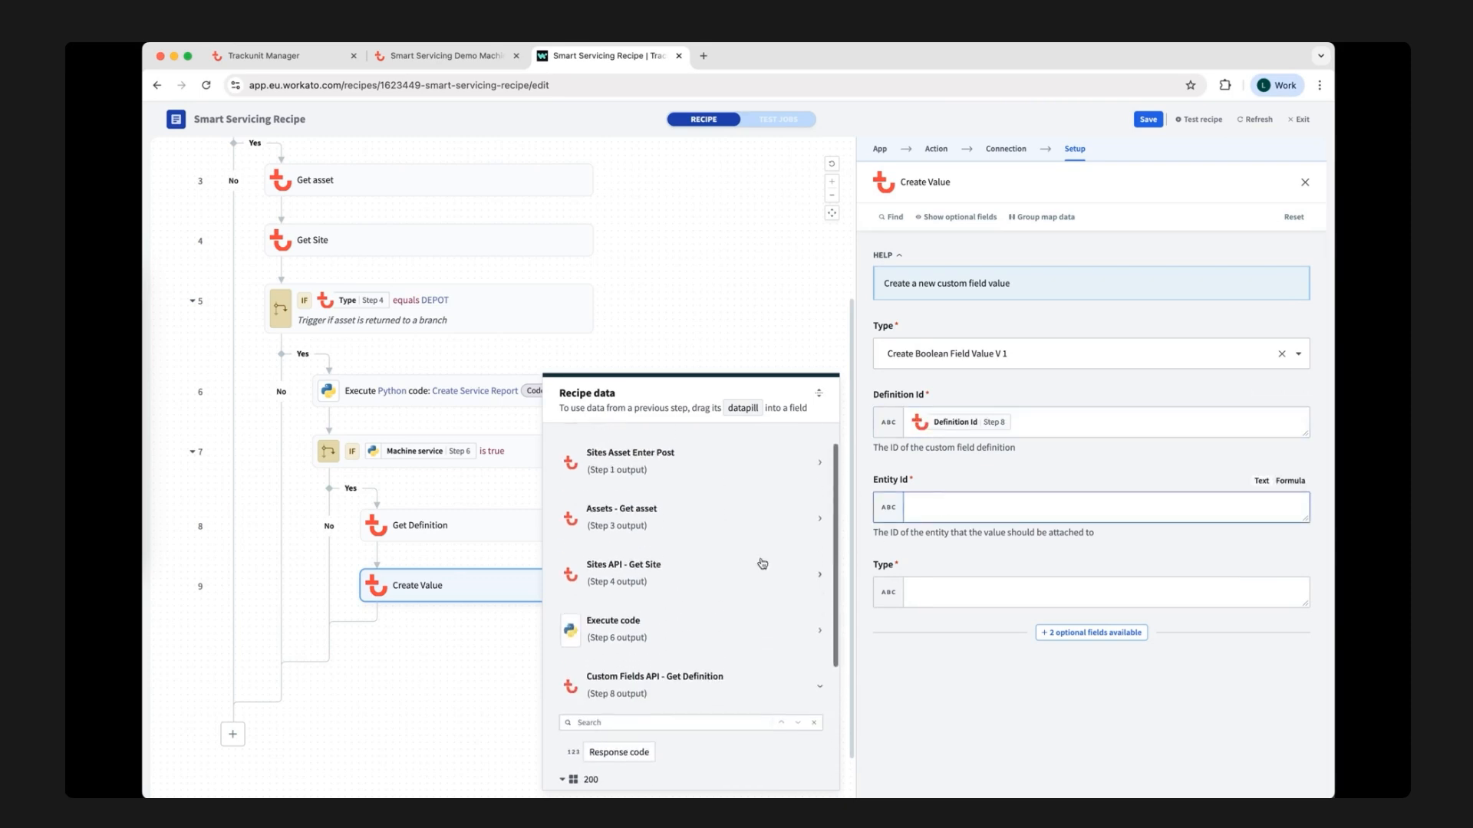
{"action": "left_click", "coordinate": [729, 556]}
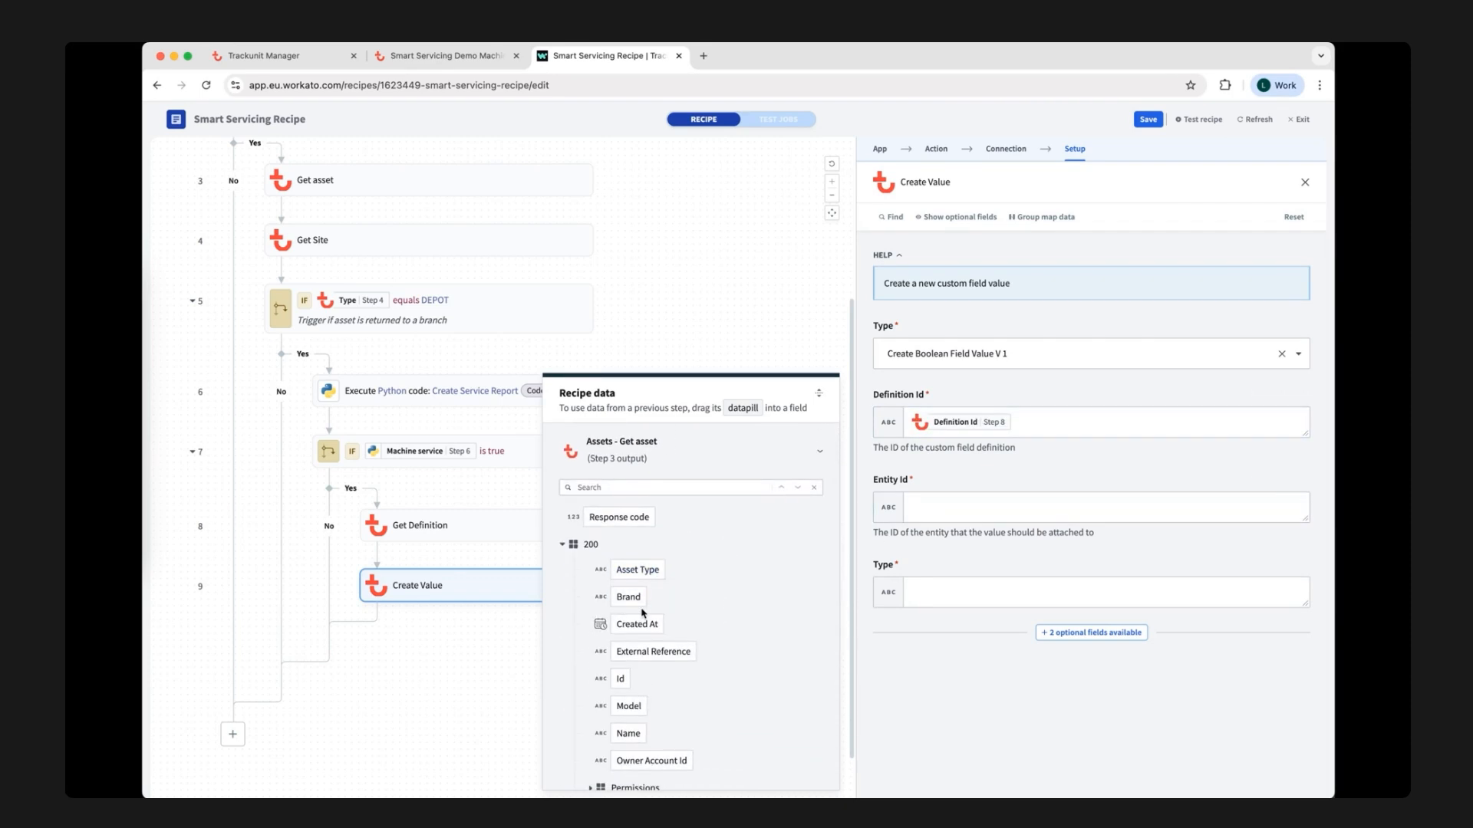
{"action": "scroll", "coordinate": [635, 549], "scroll_direction": "down", "scroll_amount": 3}
{"action": "left_click", "coordinate": [621, 599]}
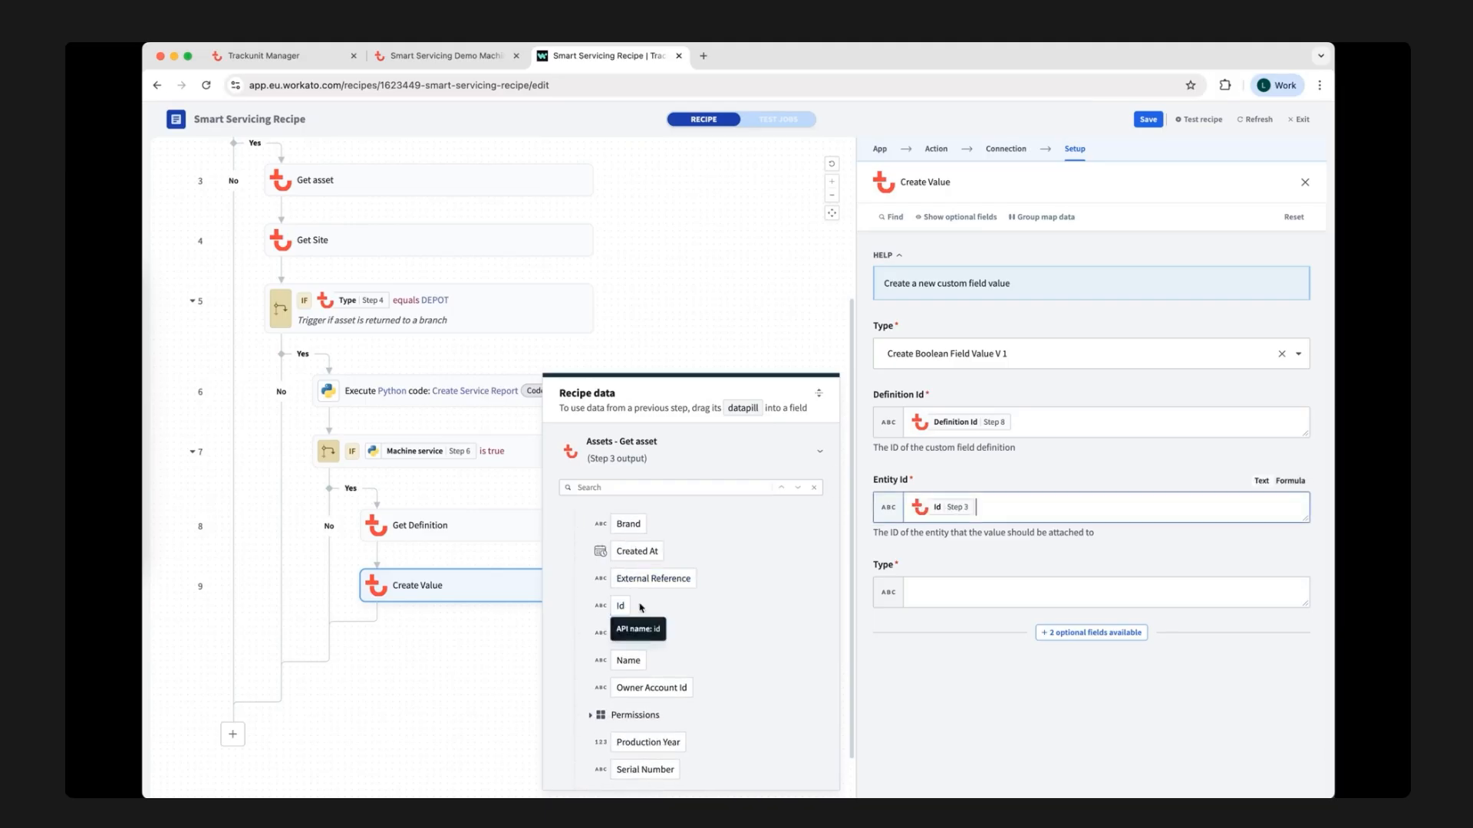
{"action": "scroll", "coordinate": [713, 614], "scroll_direction": "down", "scroll_amount": 1}
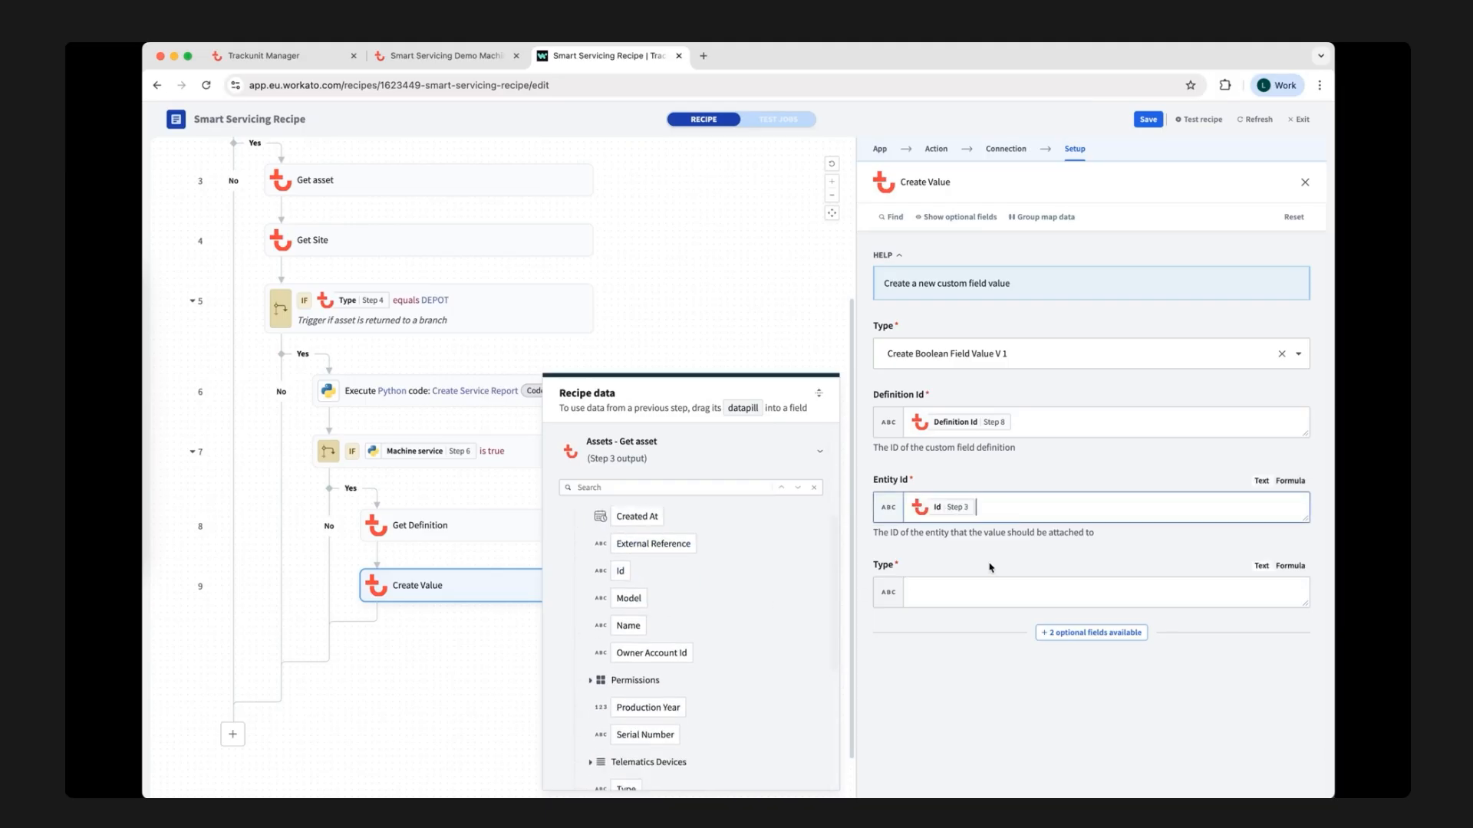
Map Create Value's empty required Type field to the Type datapill inside the Get Definition step's Definition output.
{"action": "left_click", "coordinate": [1002, 588]}
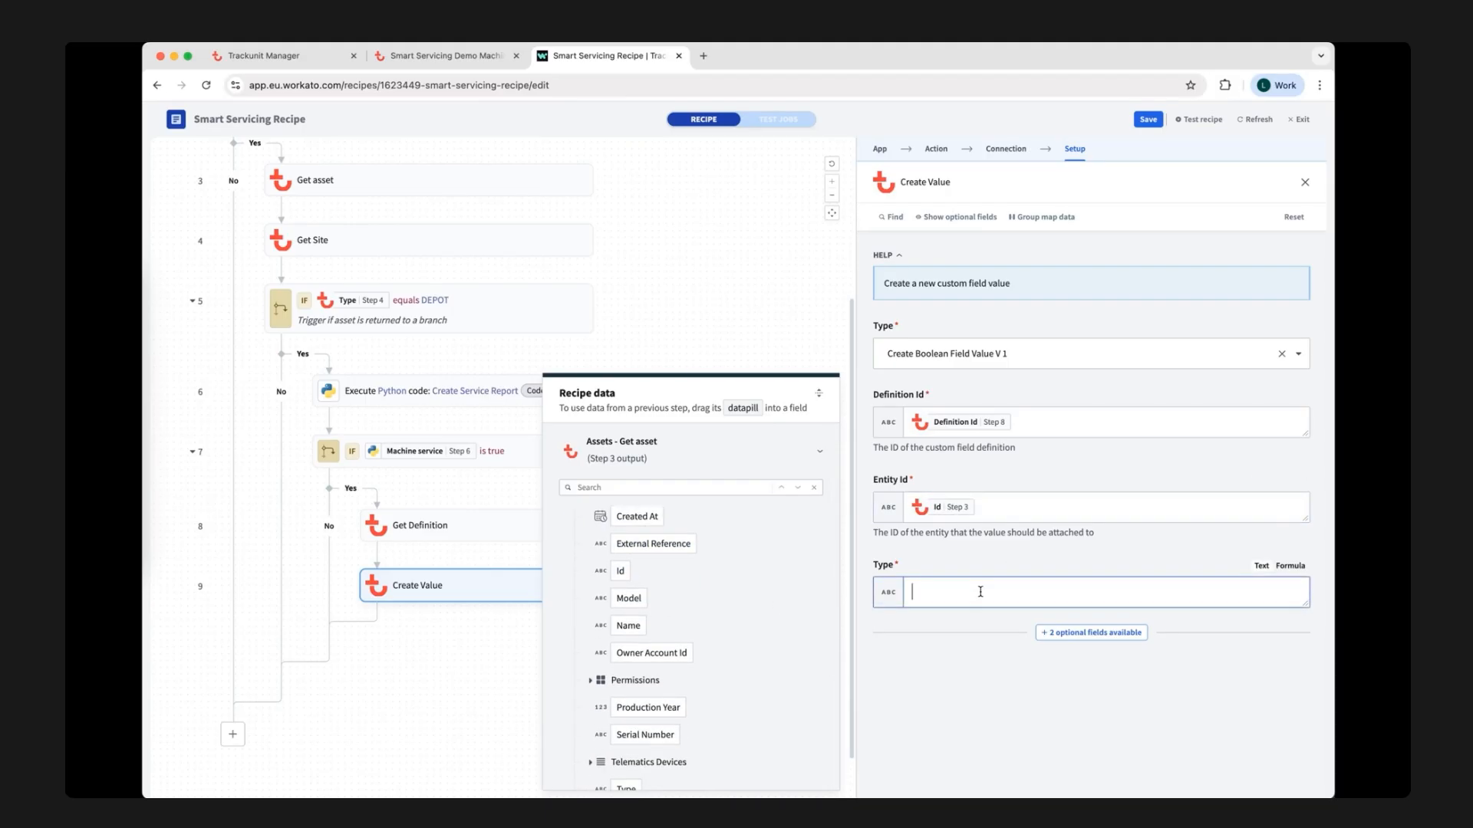
{"action": "scroll", "coordinate": [727, 599], "scroll_direction": "down", "scroll_amount": 5}
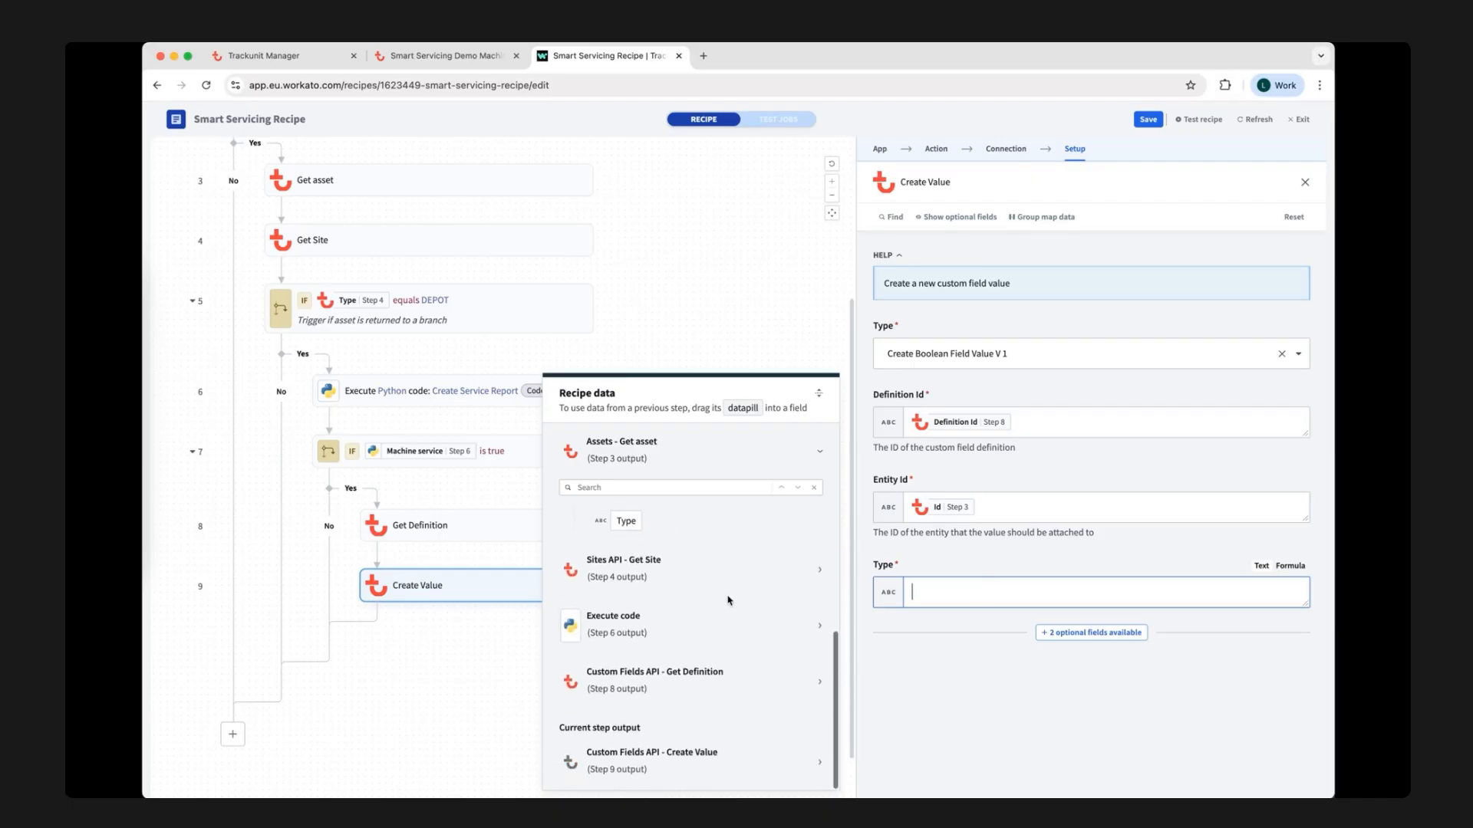
{"action": "left_click", "coordinate": [710, 672]}
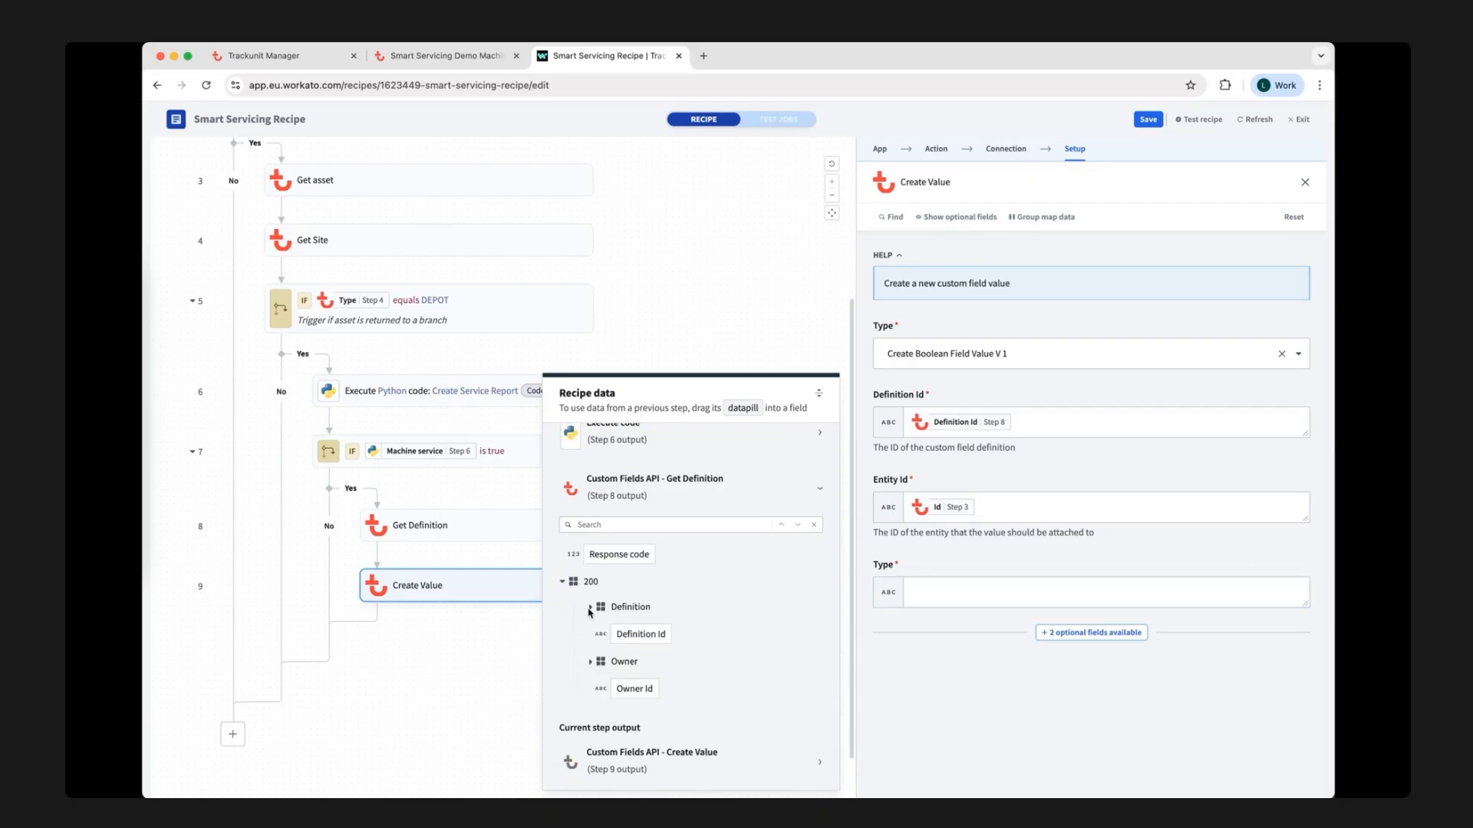
{"action": "left_click", "coordinate": [590, 608]}
{"action": "left_click_drag", "start_coordinate": [654, 524], "coordinate": [896, 584]}
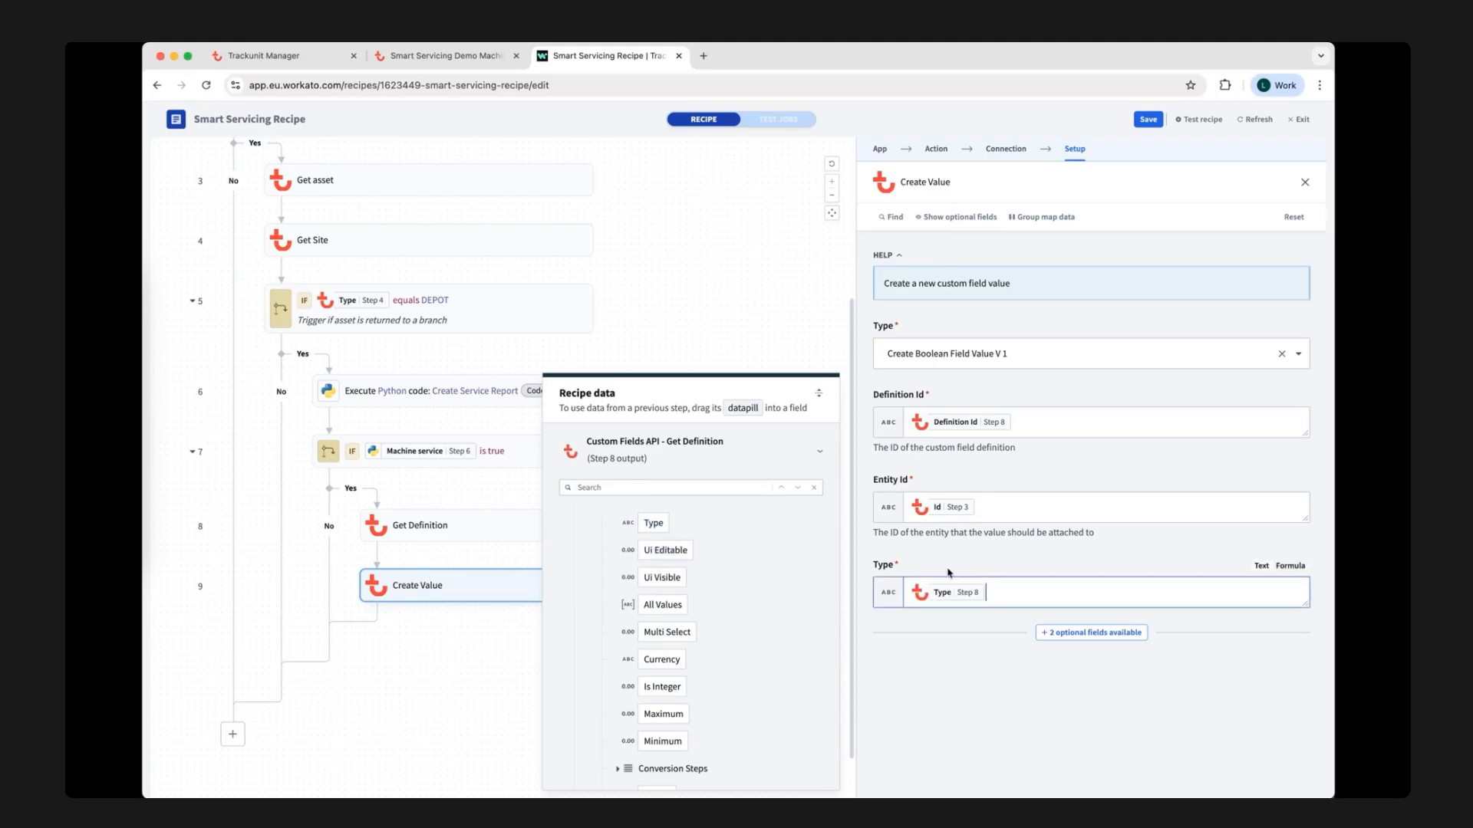
Show the optional Value field in the Create Value setup.
{"action": "left_click", "coordinate": [1105, 632]}
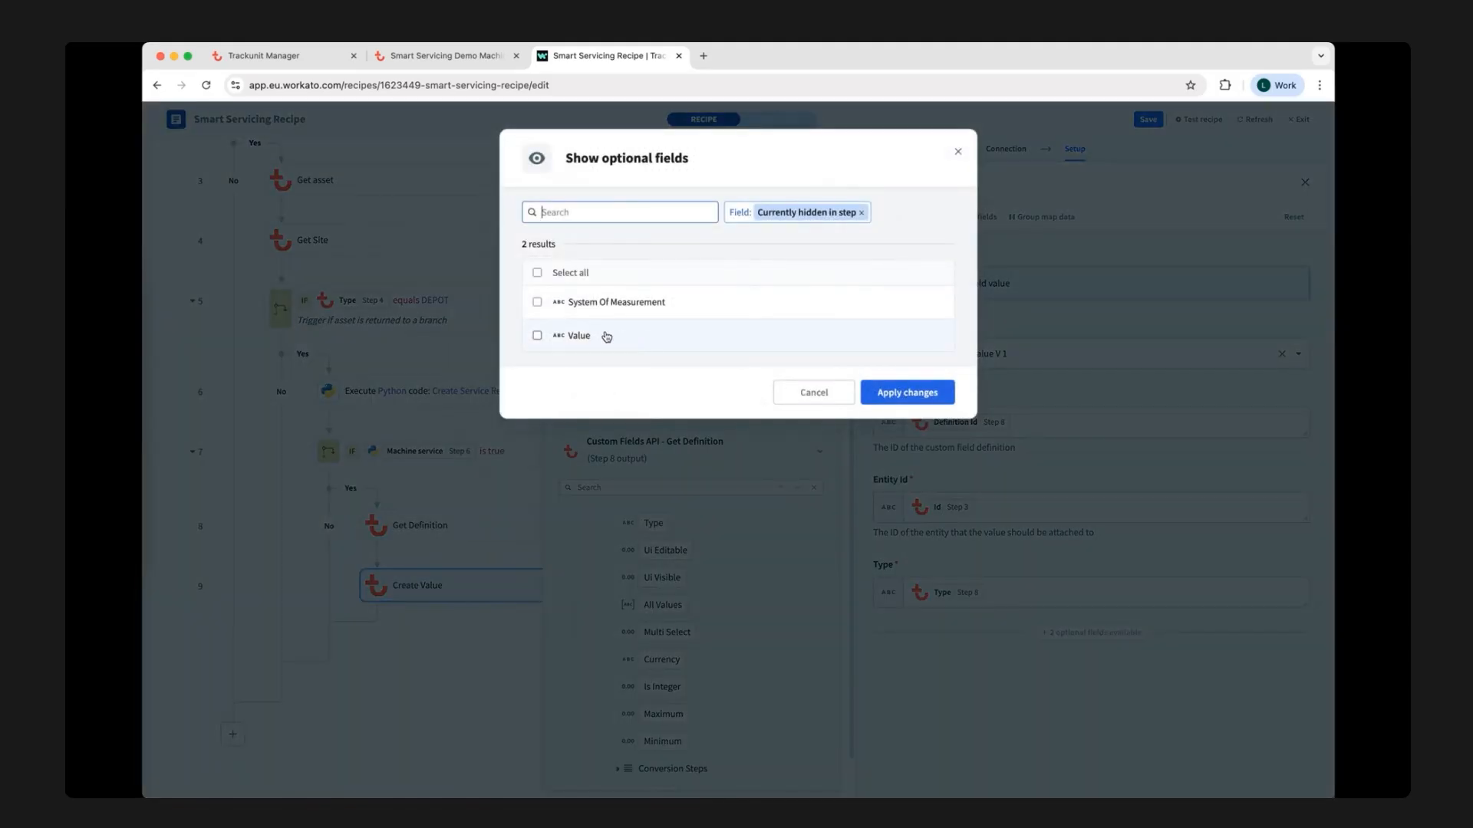
{"action": "left_click", "coordinate": [536, 336]}
{"action": "left_click", "coordinate": [907, 392]}
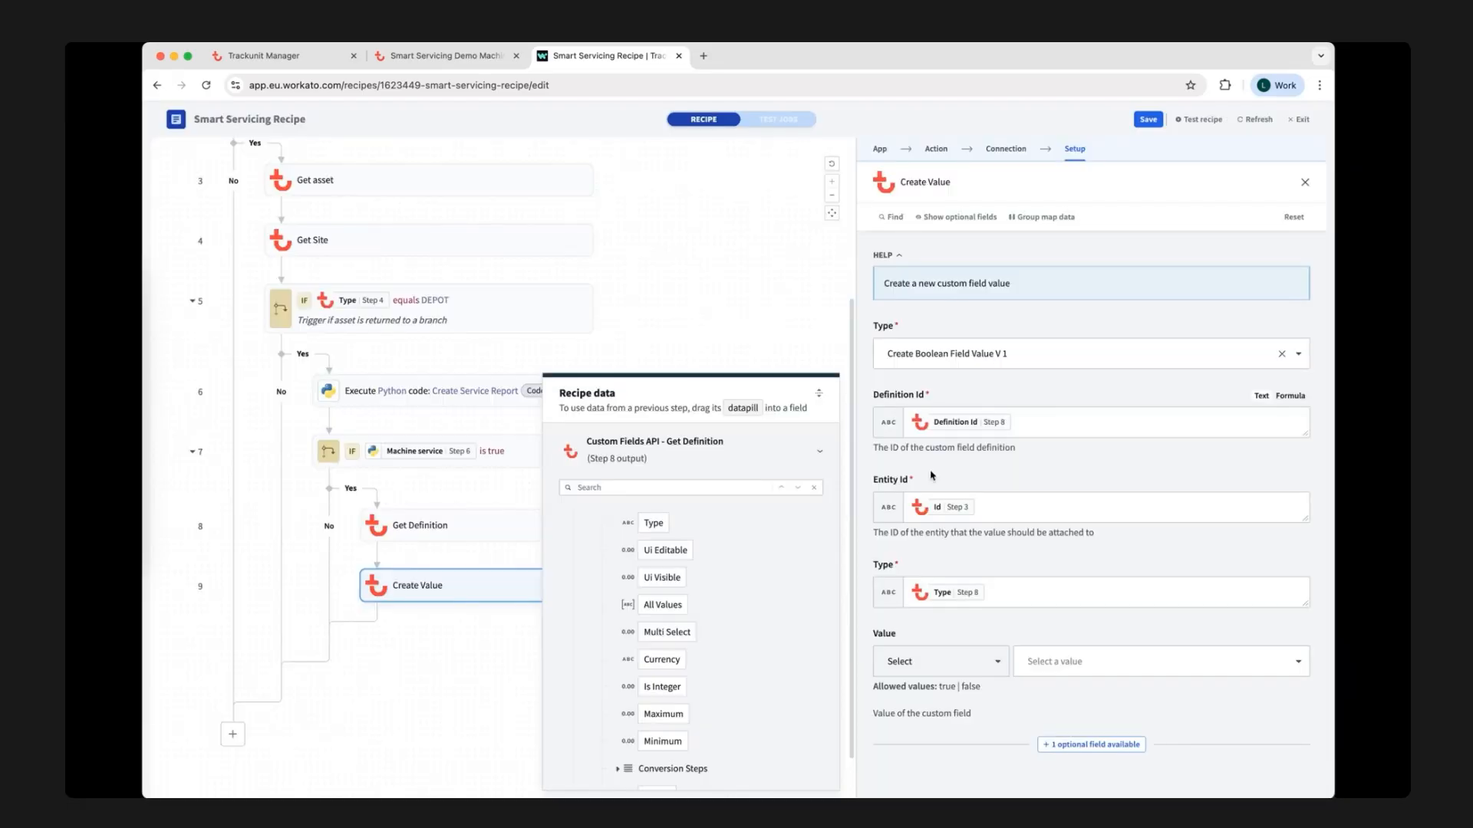
Switch the Value field to Input, enter "Service Needed", then save the recipe and close the Create Value setup.
{"action": "left_click", "coordinate": [997, 666]}
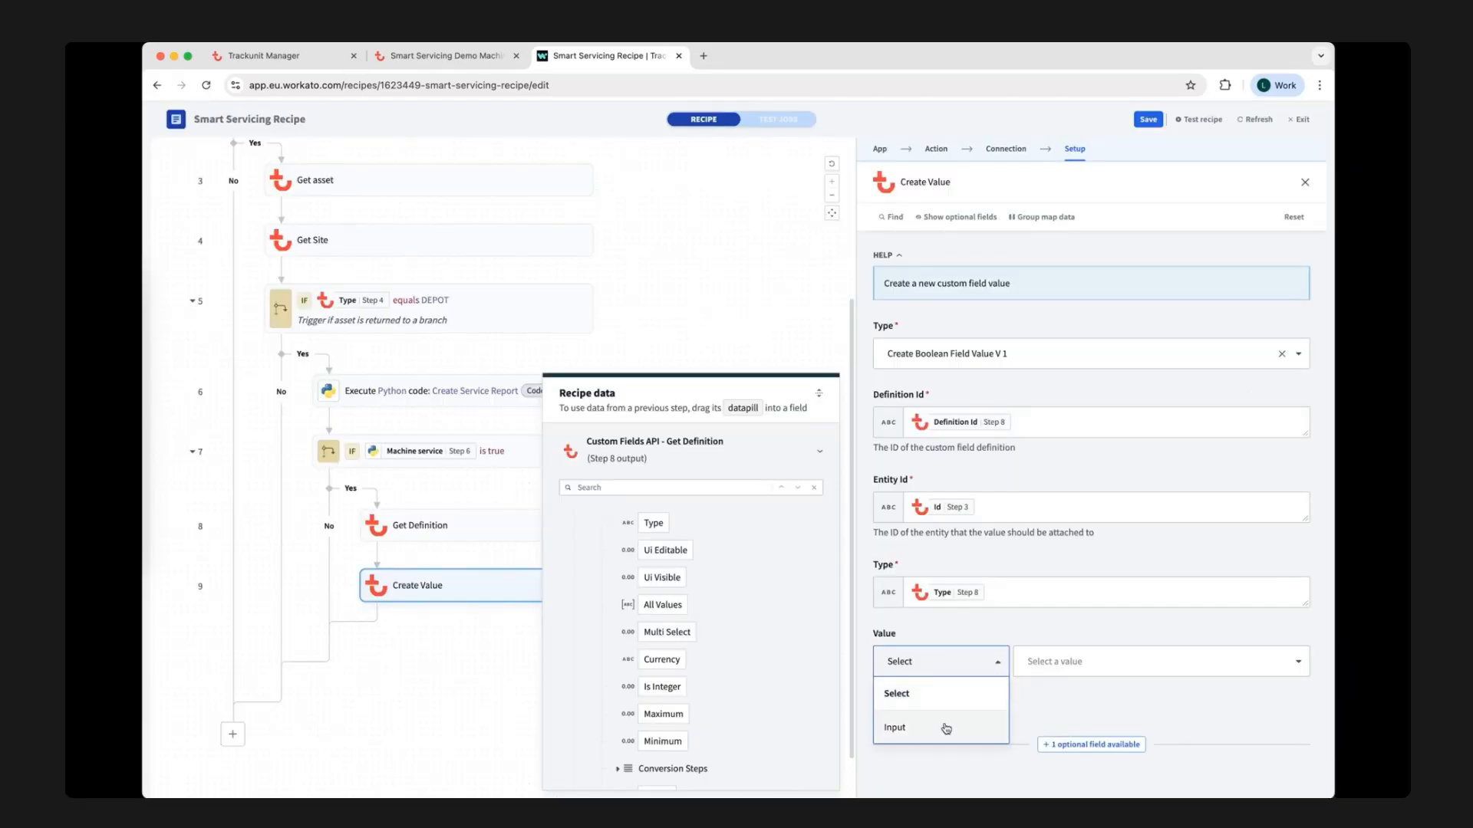
{"action": "left_click", "coordinate": [890, 728]}
{"action": "left_click", "coordinate": [1069, 661]}
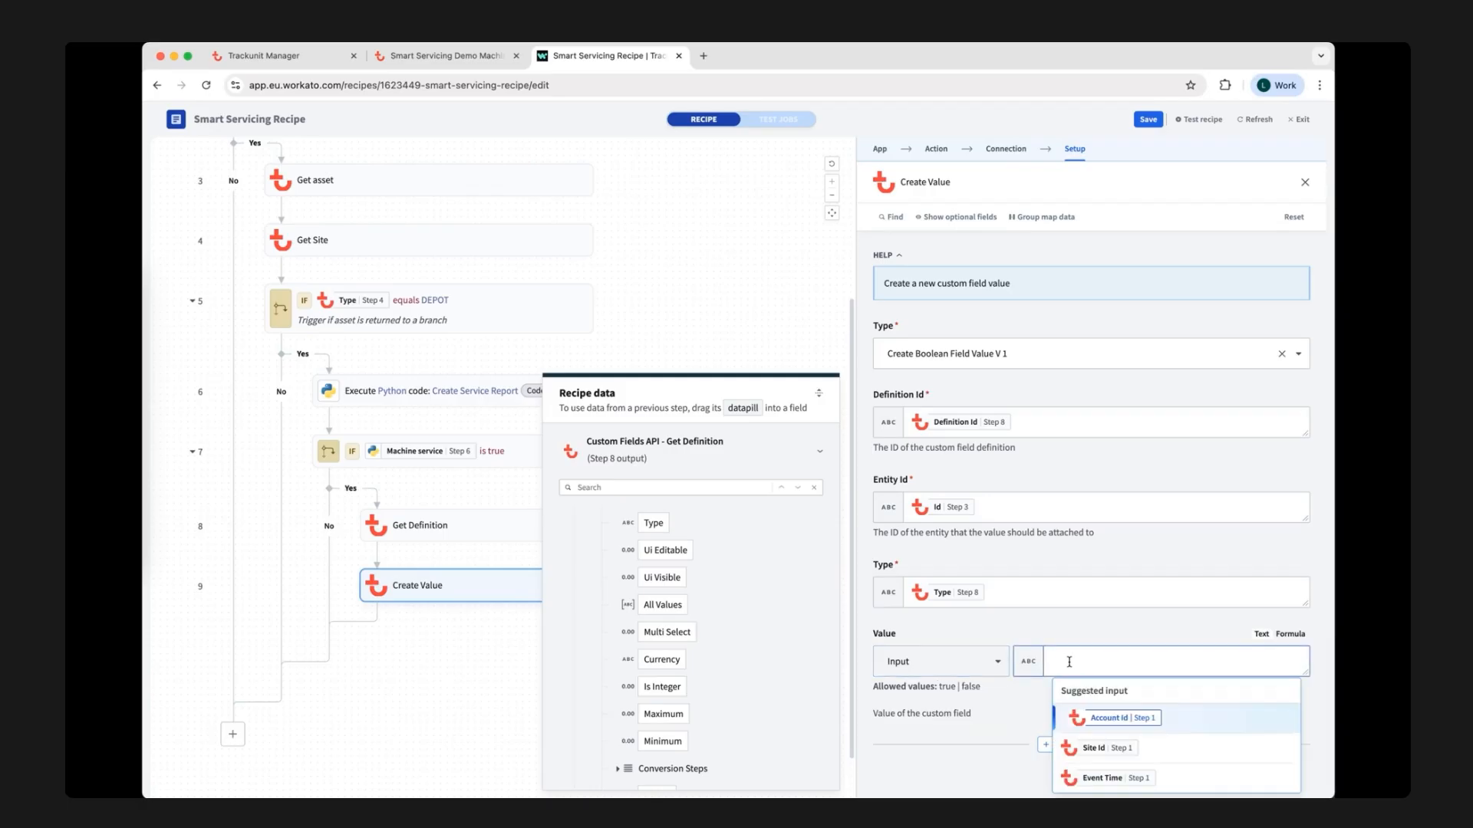
{"action": "type", "text": "Service Needed"}
{"action": "left_click", "coordinate": [1120, 696]}
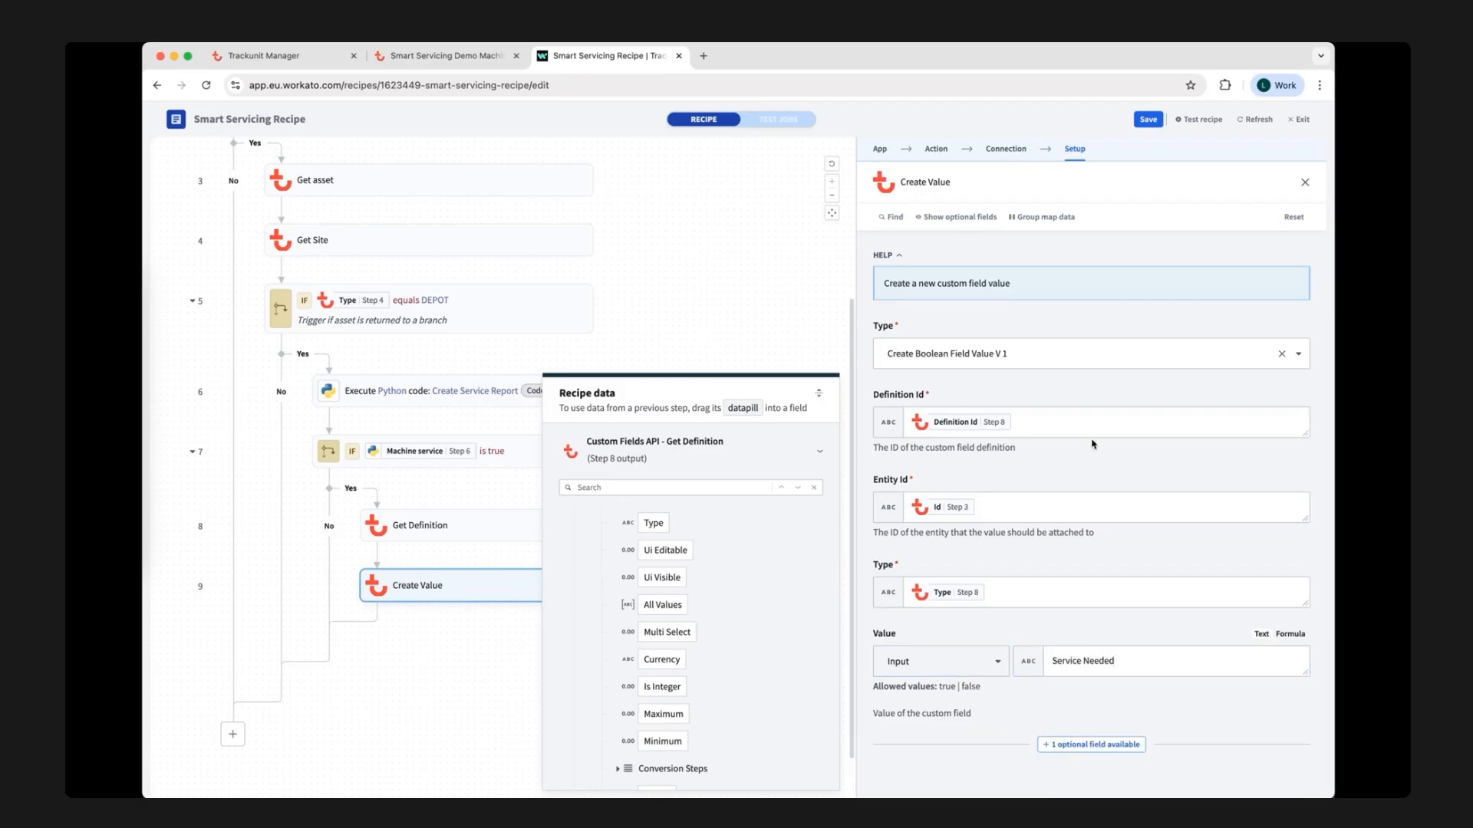
{"action": "left_click", "coordinate": [1151, 120]}
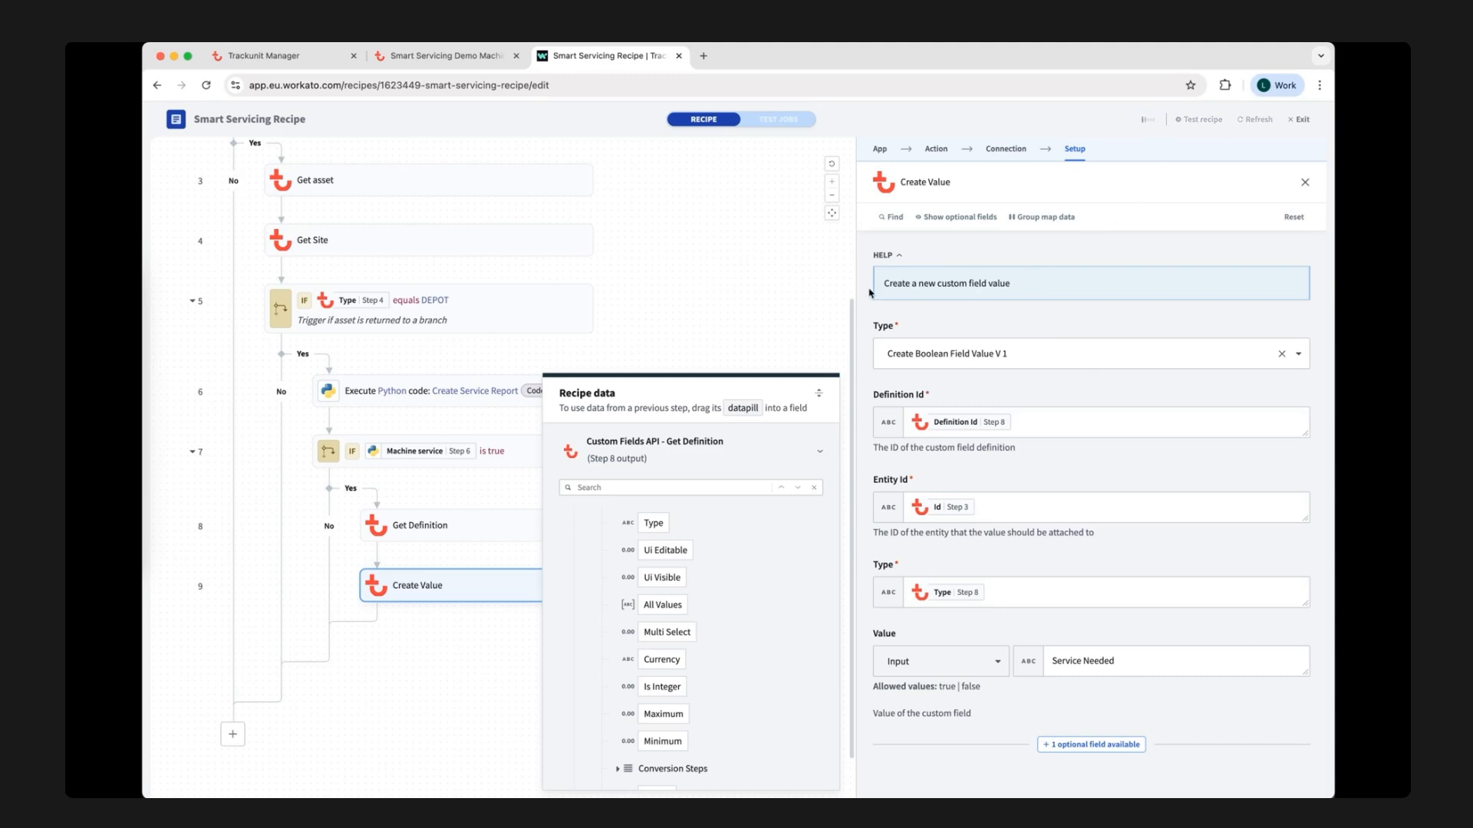
{"action": "left_click", "coordinate": [745, 337]}
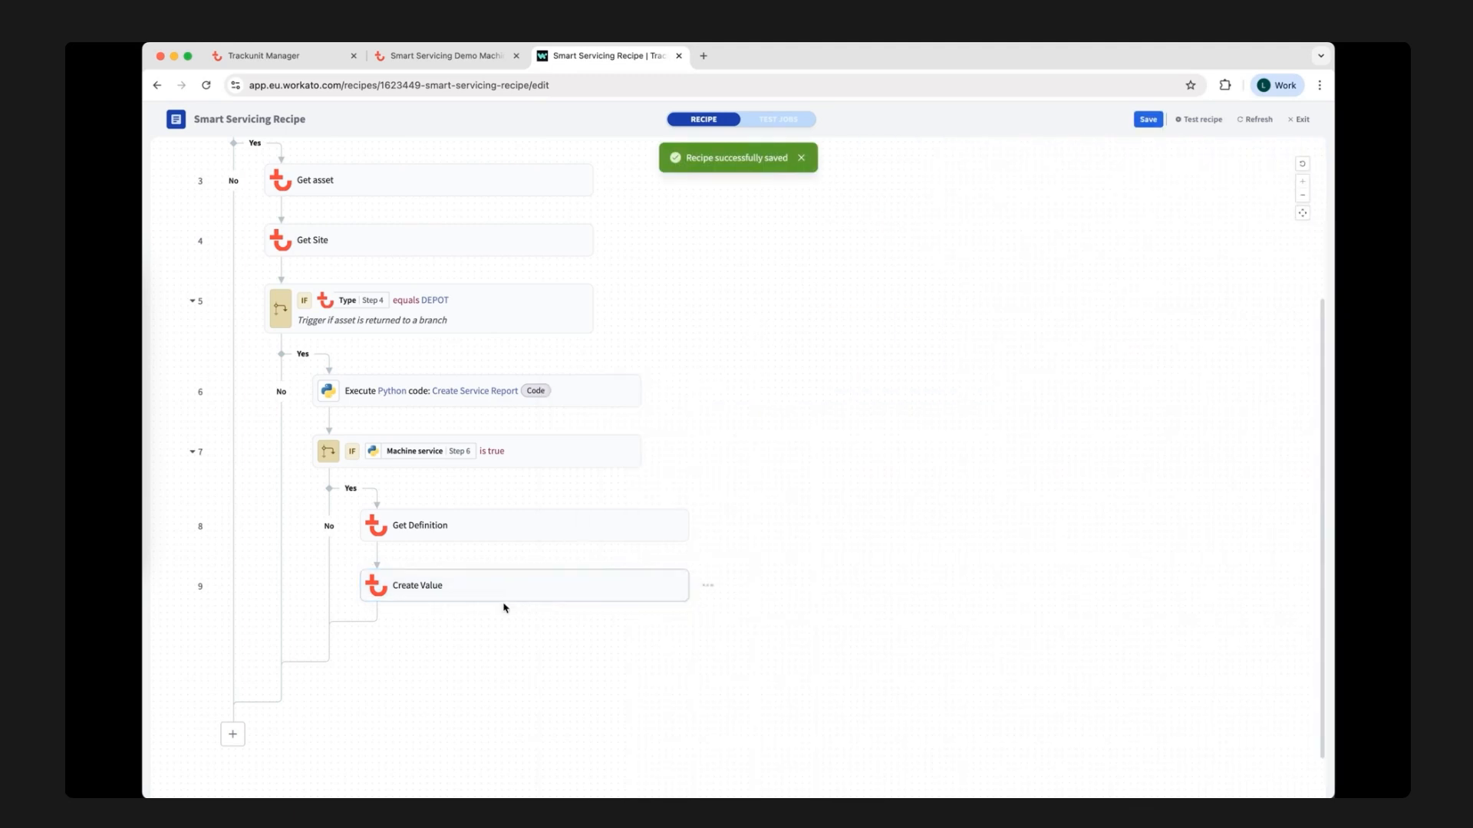
Add an Email by Workato send email action after Create Value and enter the recipient's email address.
{"action": "left_click", "coordinate": [534, 616]}
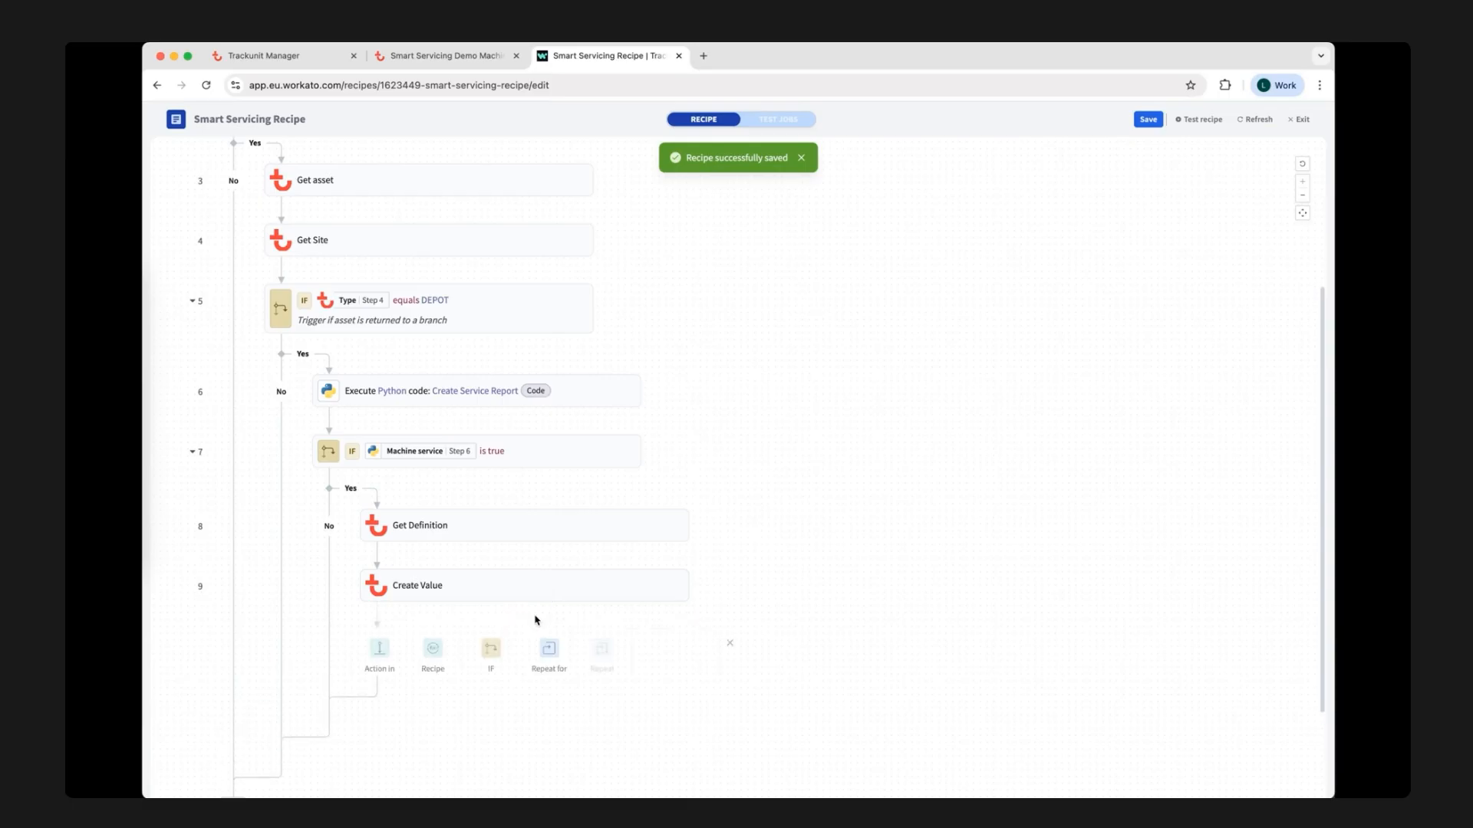
{"action": "left_click", "coordinate": [379, 654]}
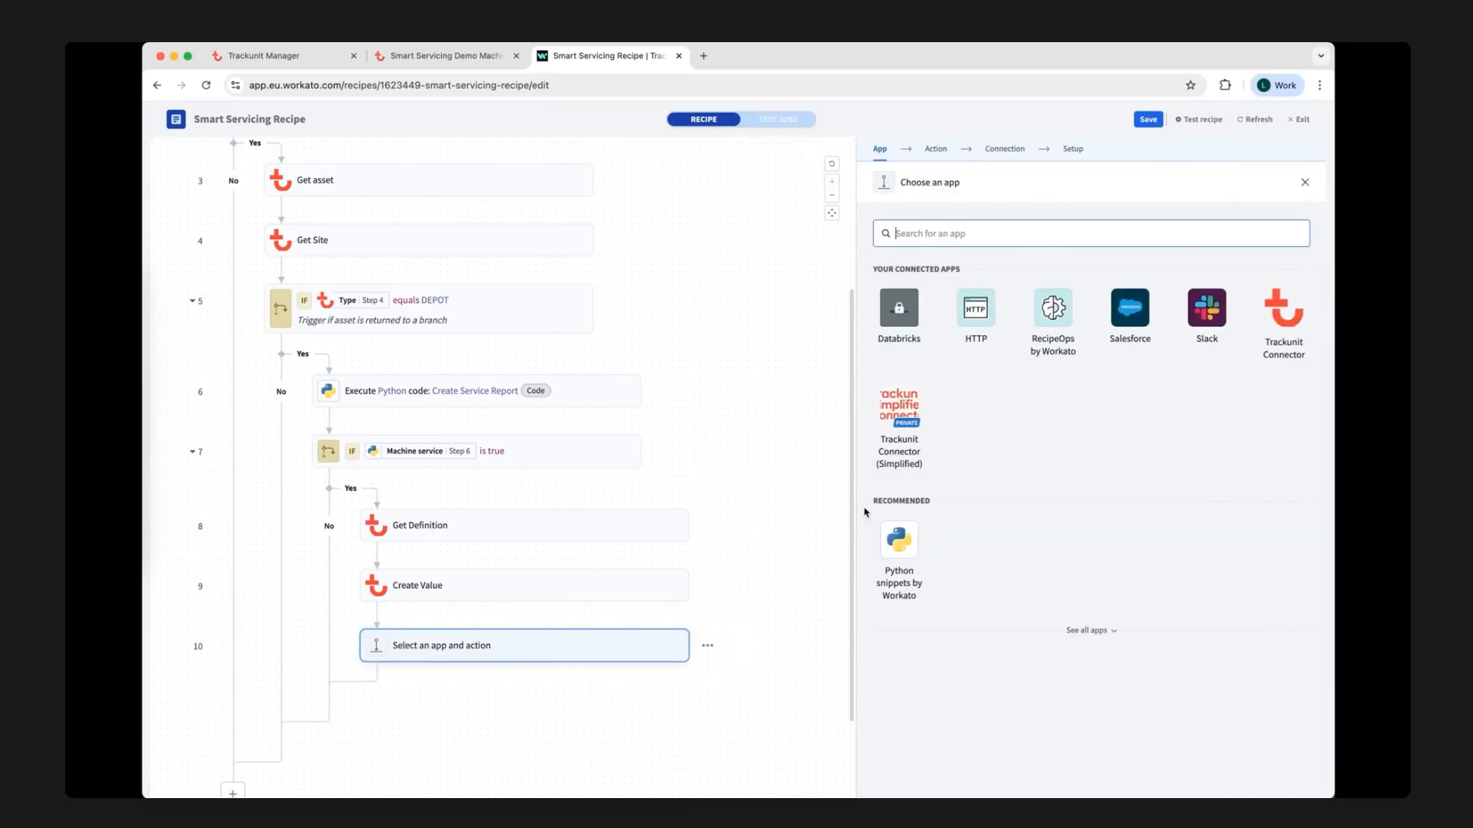
{"action": "type", "text": "email"}
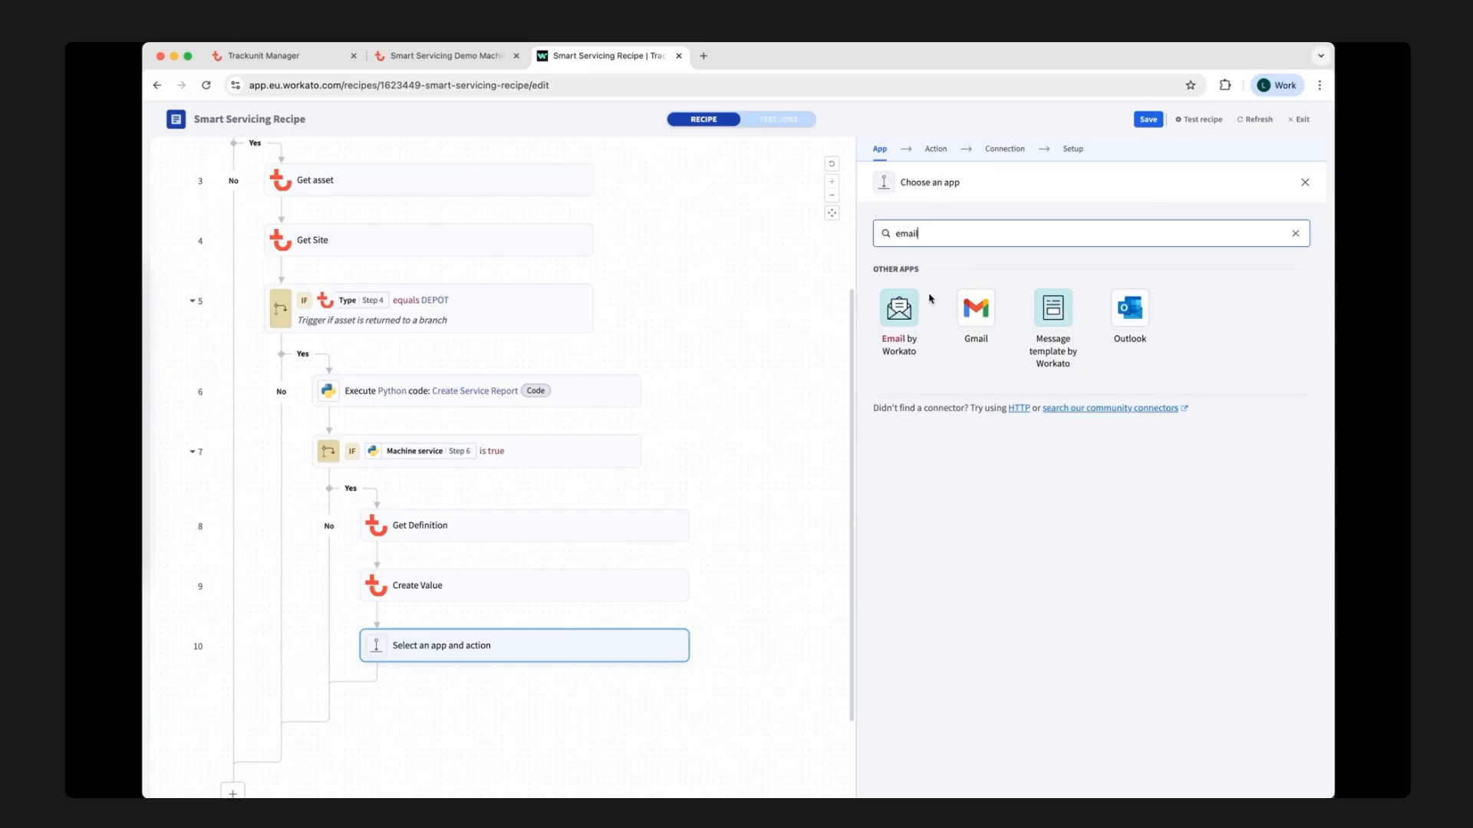
{"action": "left_click", "coordinate": [911, 307]}
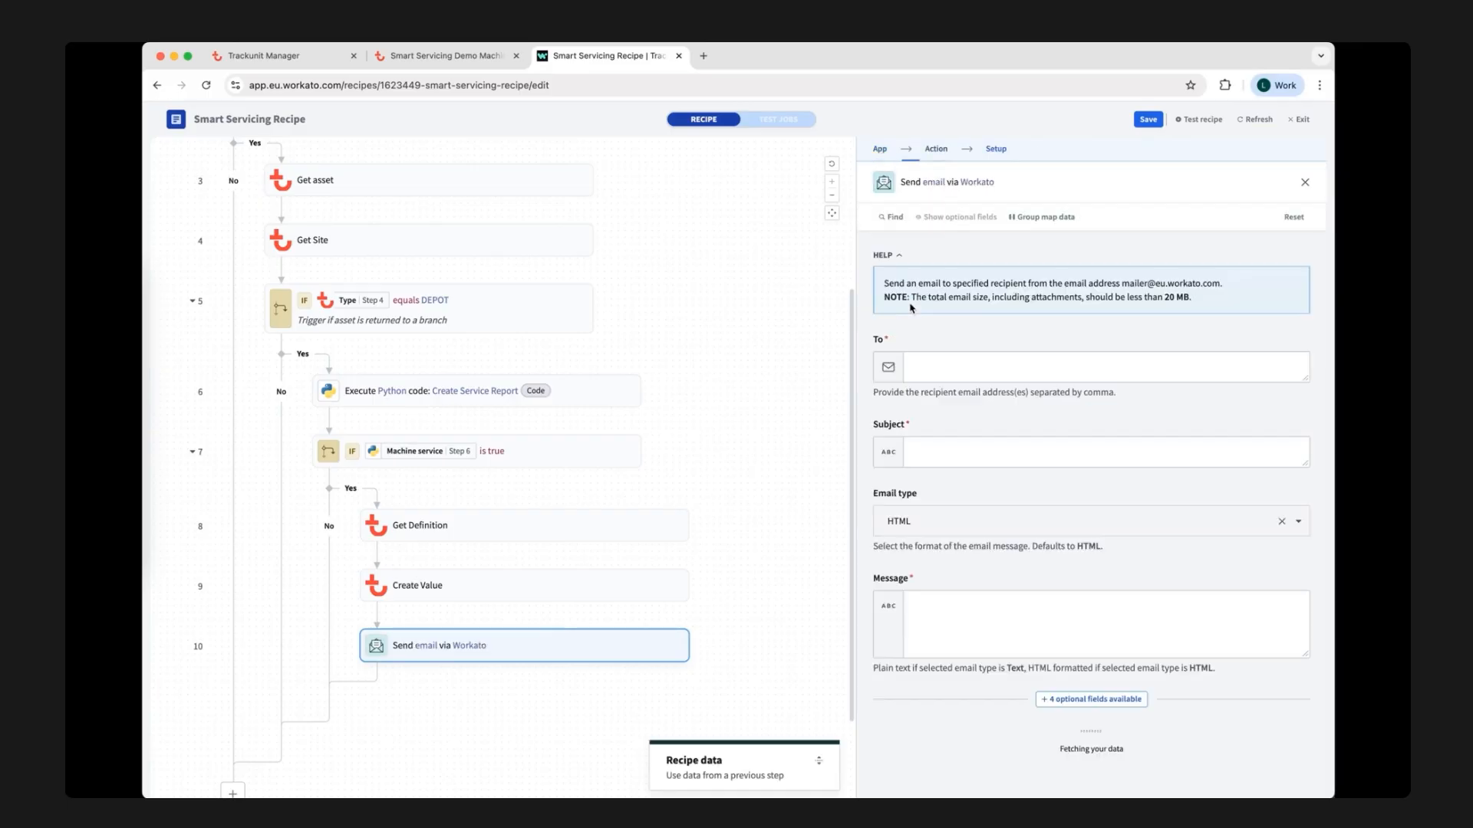
{"action": "left_click", "coordinate": [983, 359]}
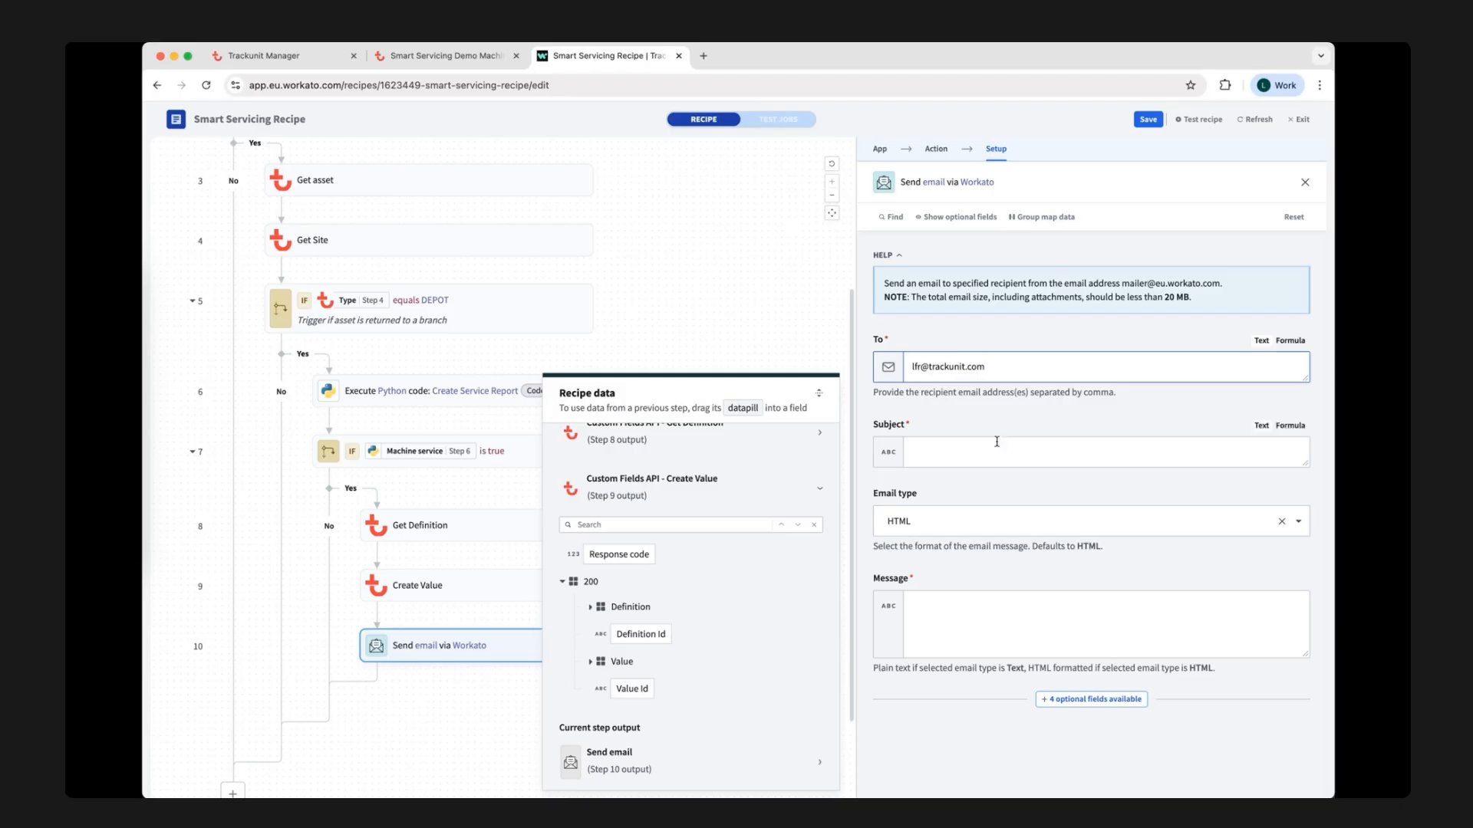
Compose the email subject from the Get asset Asset Type and Name datapills followed by "in need for urgent maintenance".
{"action": "left_click", "coordinate": [995, 445]}
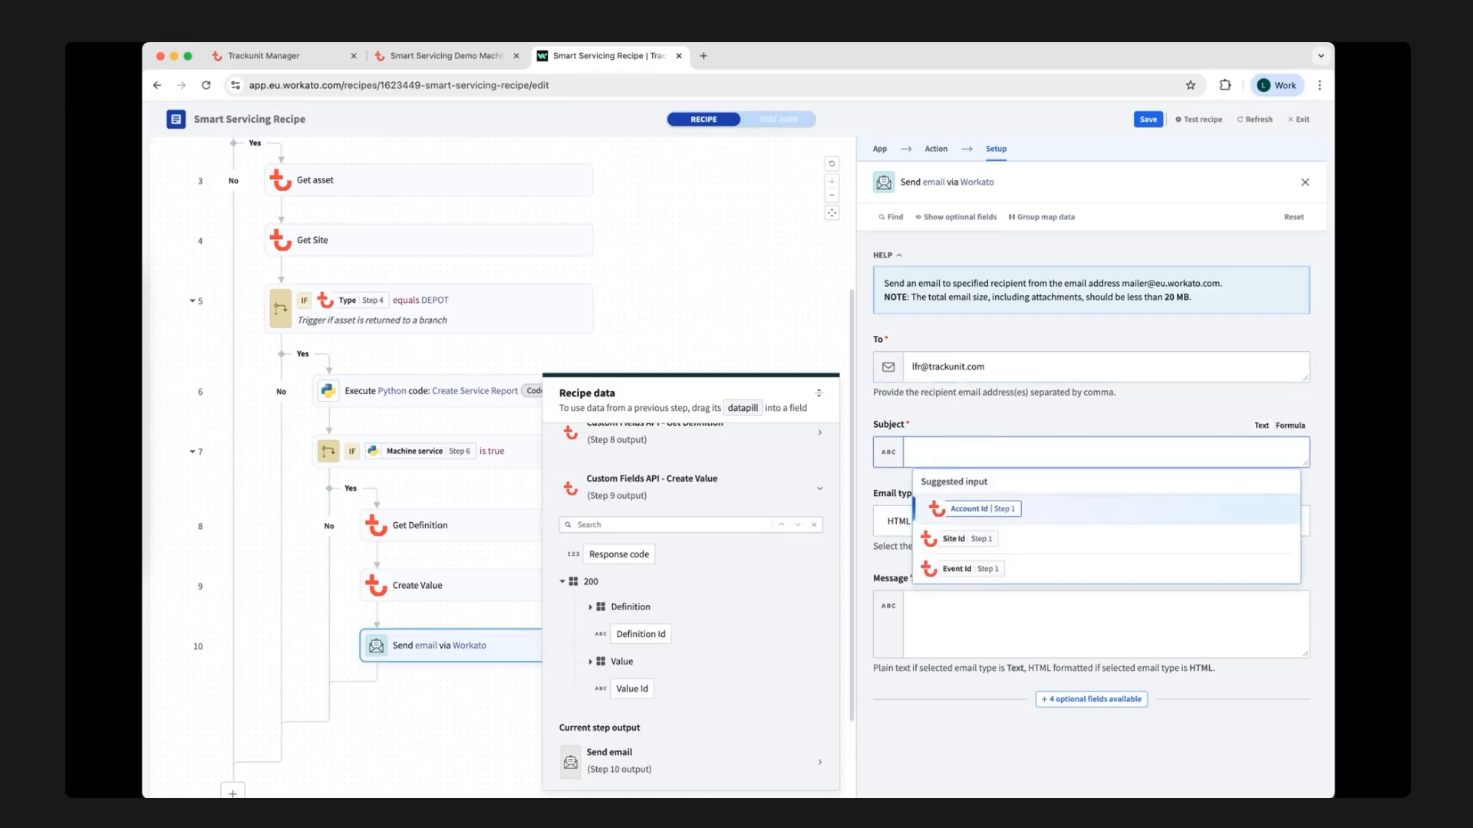
{"action": "scroll", "coordinate": [660, 639], "scroll_direction": "up", "scroll_amount": 5}
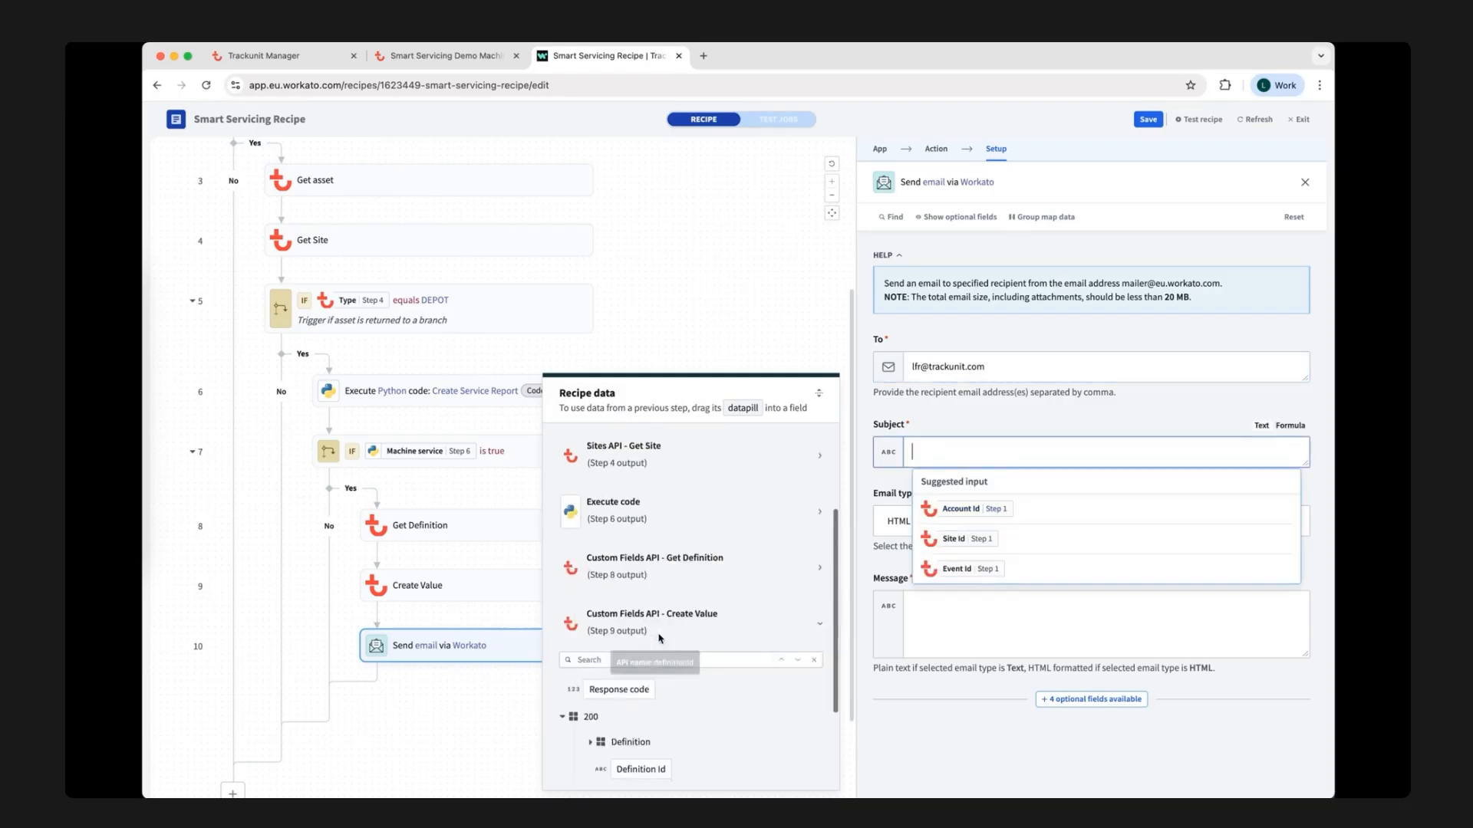
{"action": "left_click", "coordinate": [687, 537]}
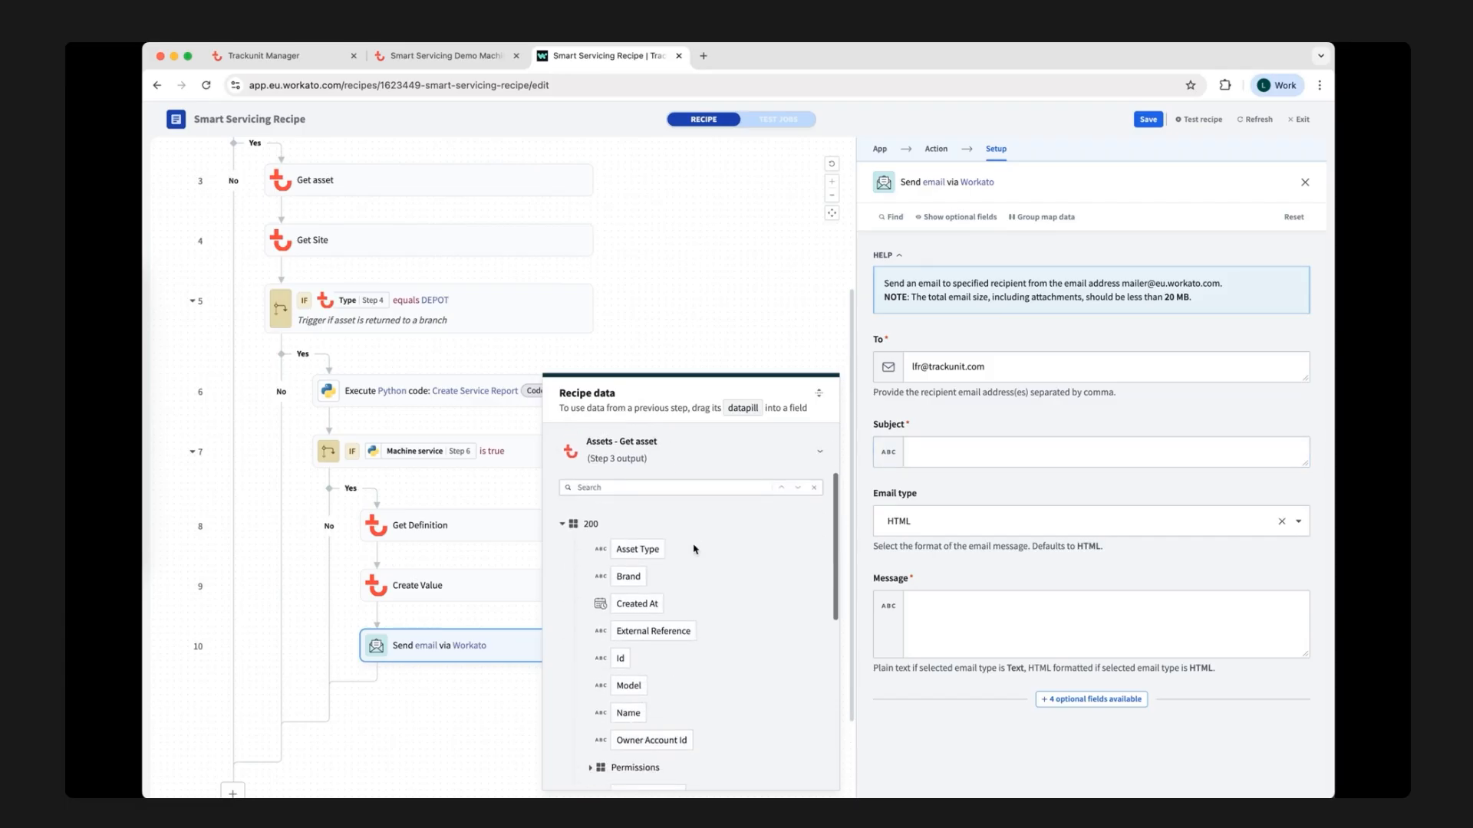
{"action": "left_click", "coordinate": [648, 537]}
{"action": "scroll", "coordinate": [704, 606], "scroll_direction": "down", "scroll_amount": 1}
{"action": "left_click", "coordinate": [628, 682]}
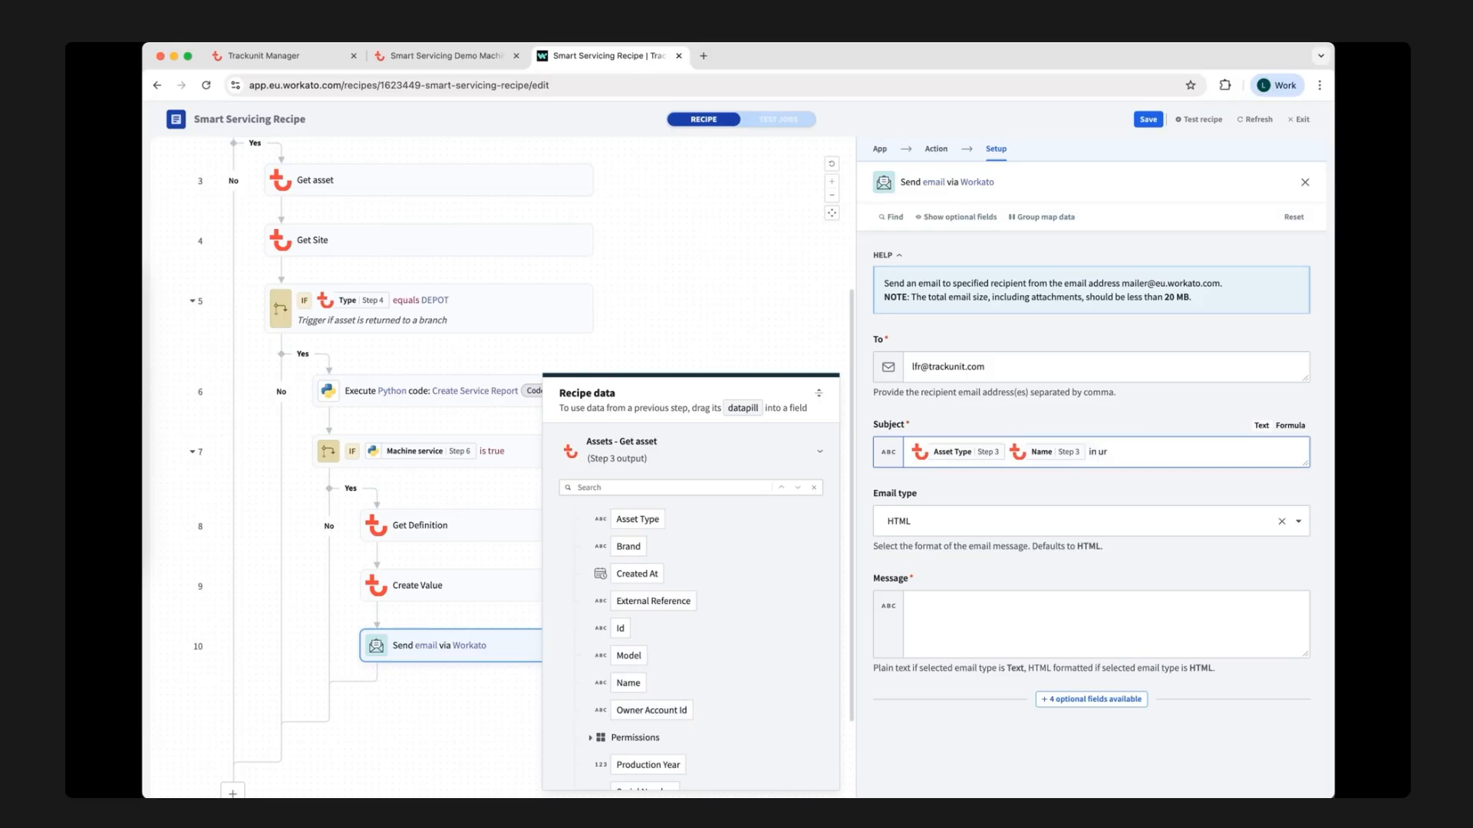
{"action": "type", "text": "in need for urgent maintenance"}
Start the email message with the Get asset Asset Type, Model and Name datapills followed by "returned to depot".
{"action": "left_click", "coordinate": [912, 612]}
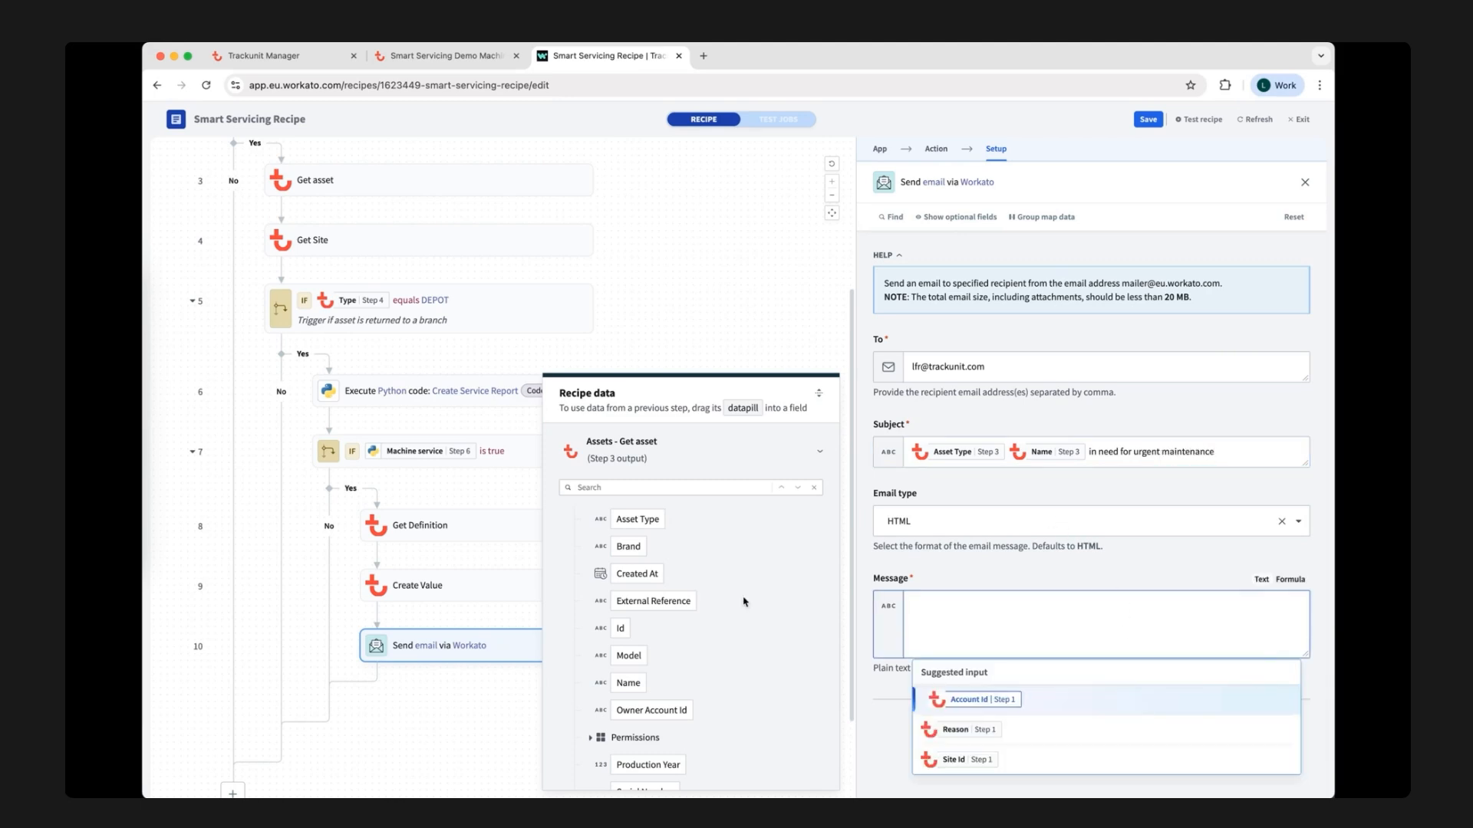
{"action": "left_click", "coordinate": [639, 520]}
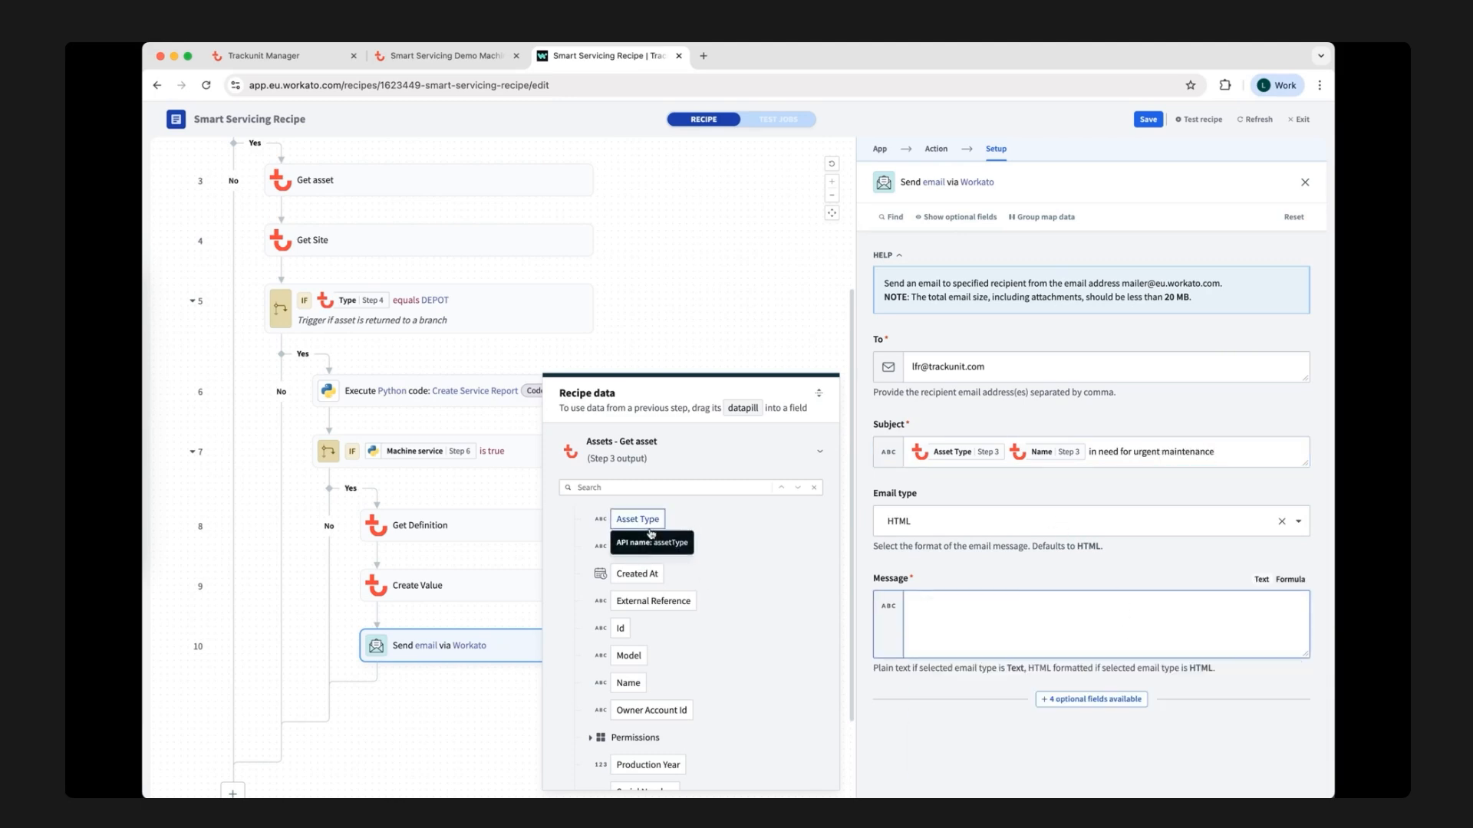
{"action": "left_click", "coordinate": [639, 684]}
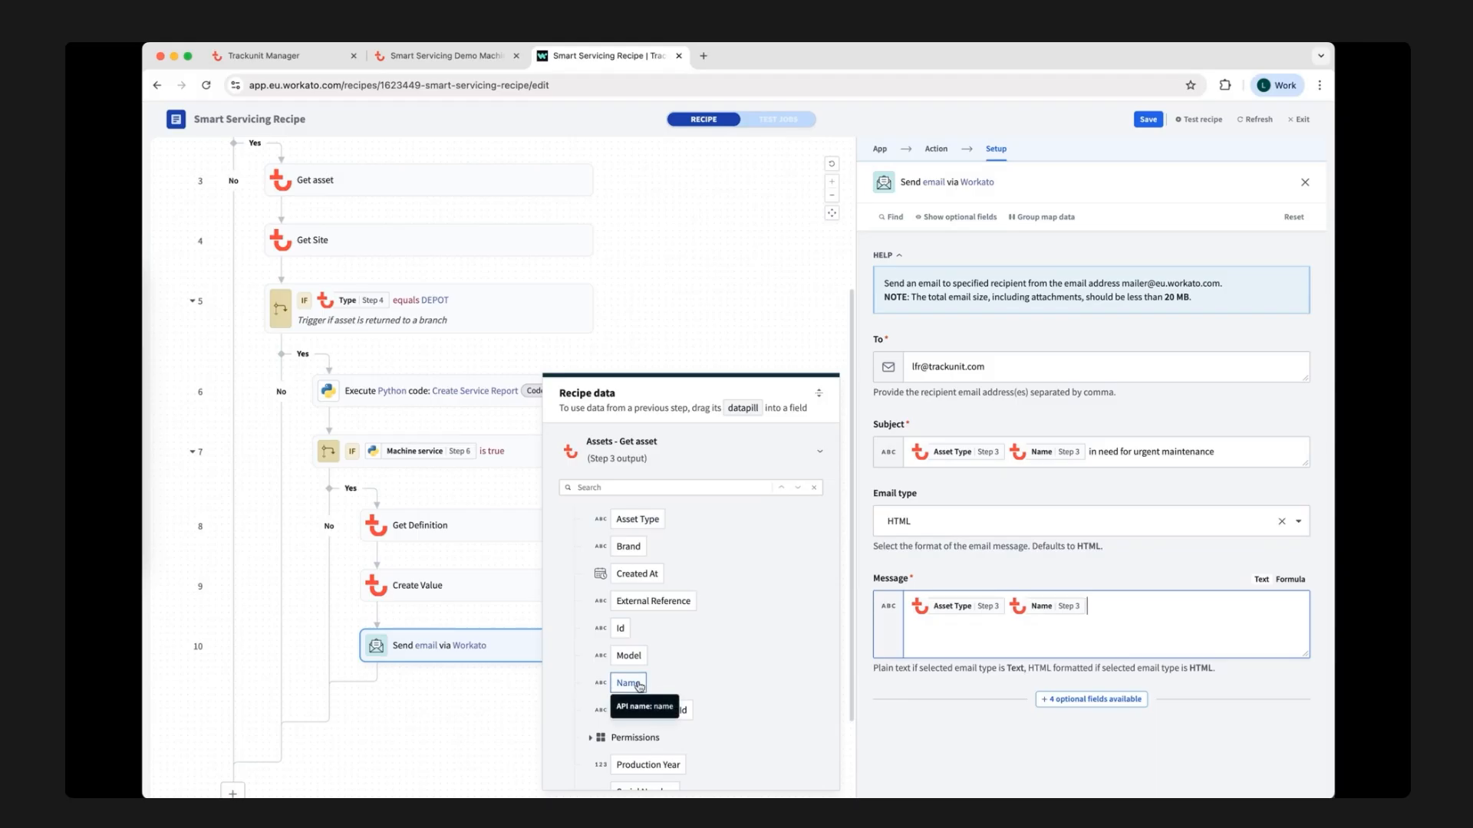
{"action": "left_click_drag", "start_coordinate": [629, 656], "coordinate": [1007, 606]}
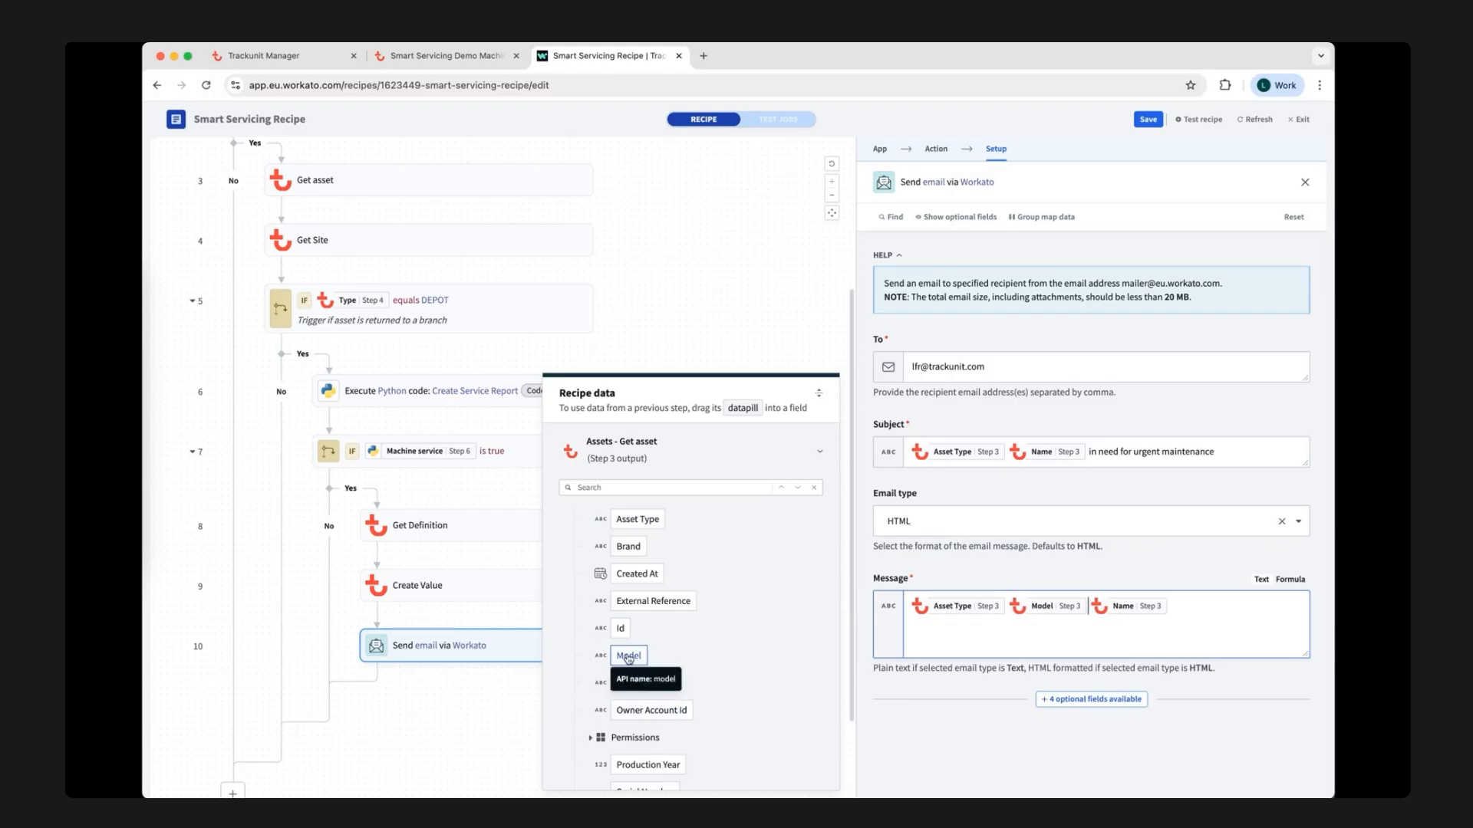
{"action": "type", "text": "returned"}
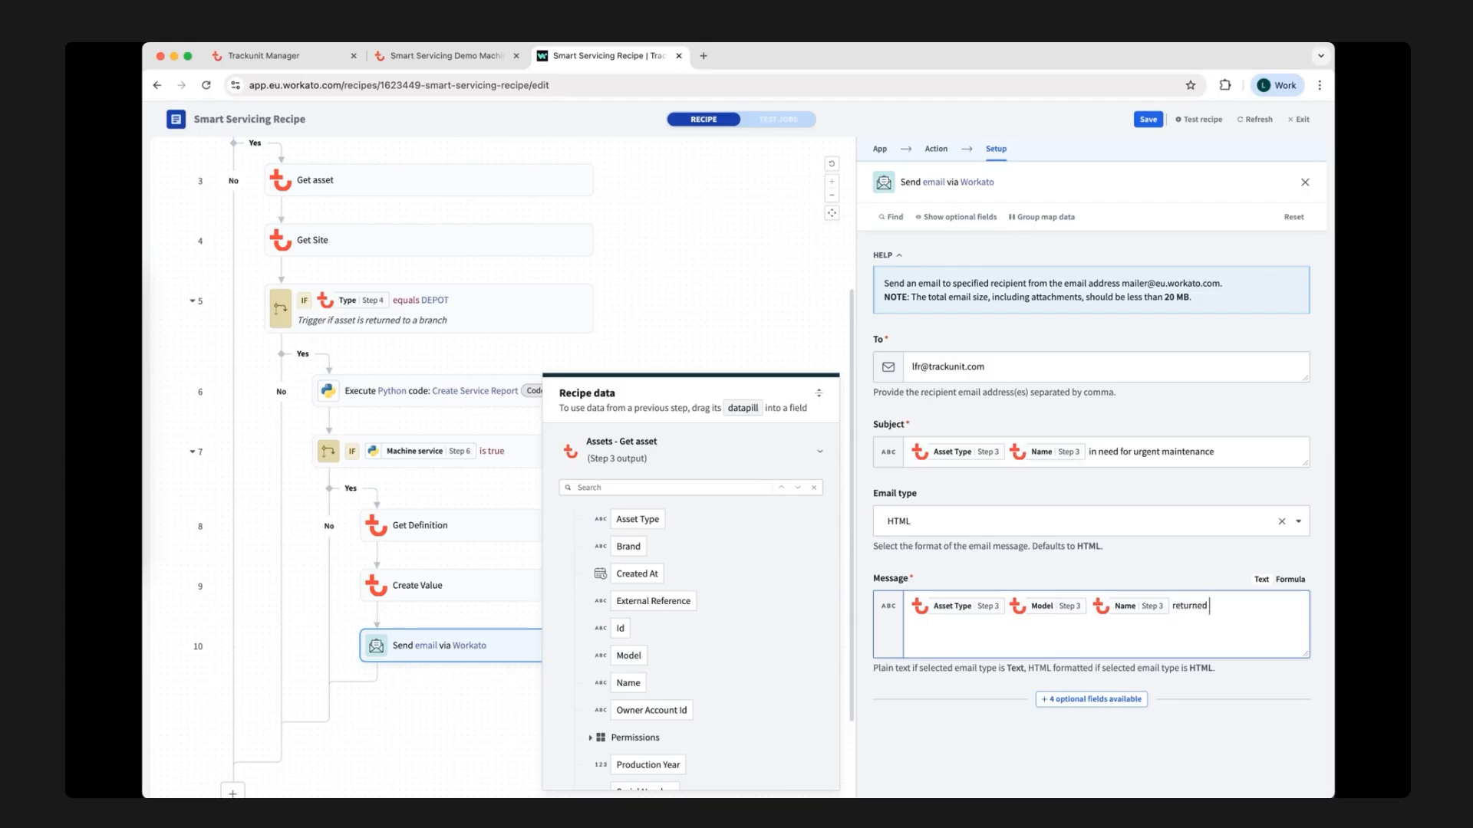
{"action": "type", "text": " to depot"}
Insert the Get Site step's Name datapill after "returned to depot" in the email message.
{"action": "scroll", "coordinate": [666, 552], "scroll_direction": "up", "scroll_amount": 3}
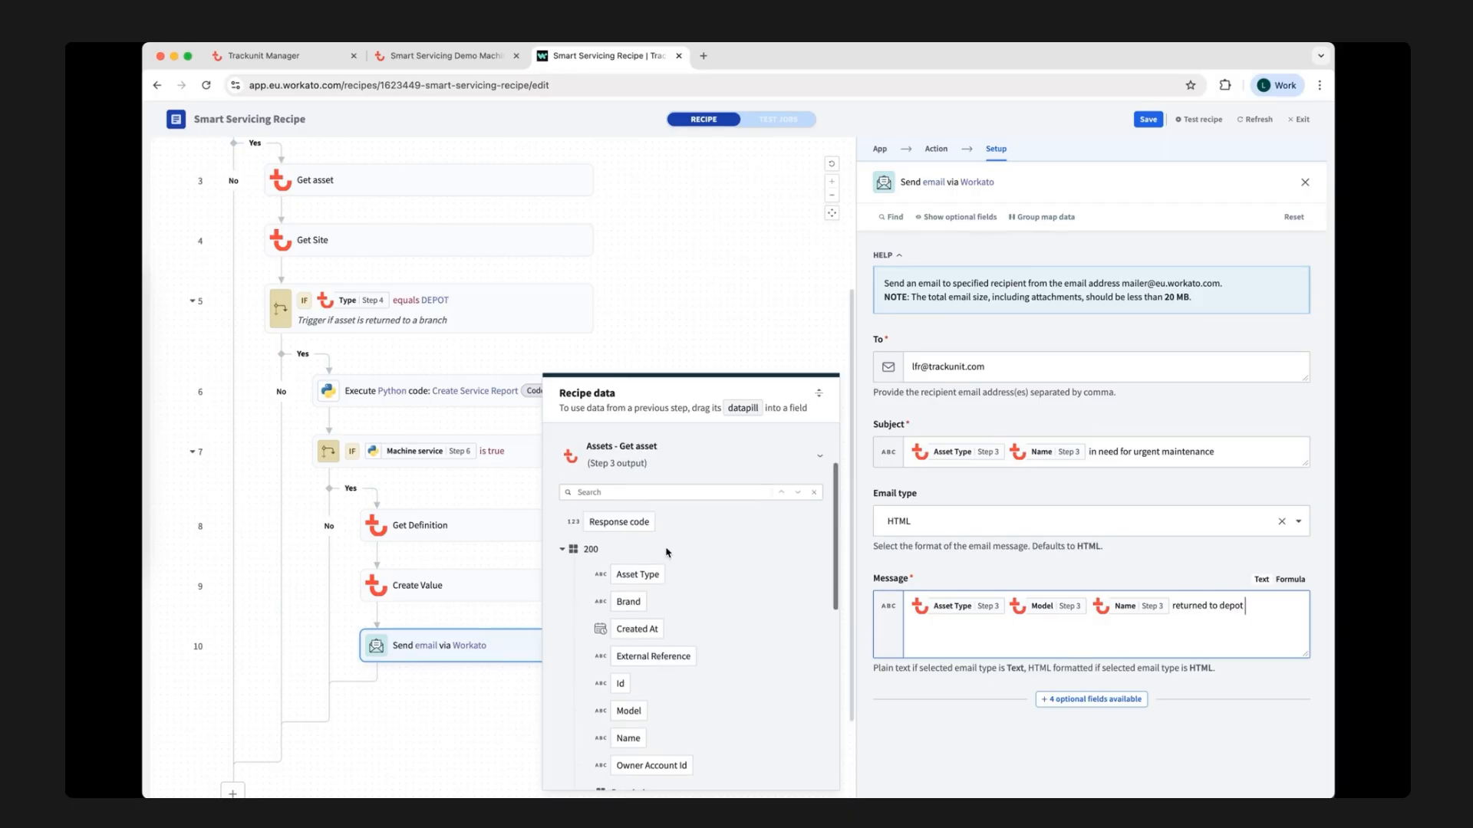
{"action": "scroll", "coordinate": [666, 552], "scroll_direction": "down", "scroll_amount": 5}
{"action": "scroll", "coordinate": [667, 552], "scroll_direction": "down", "scroll_amount": 5}
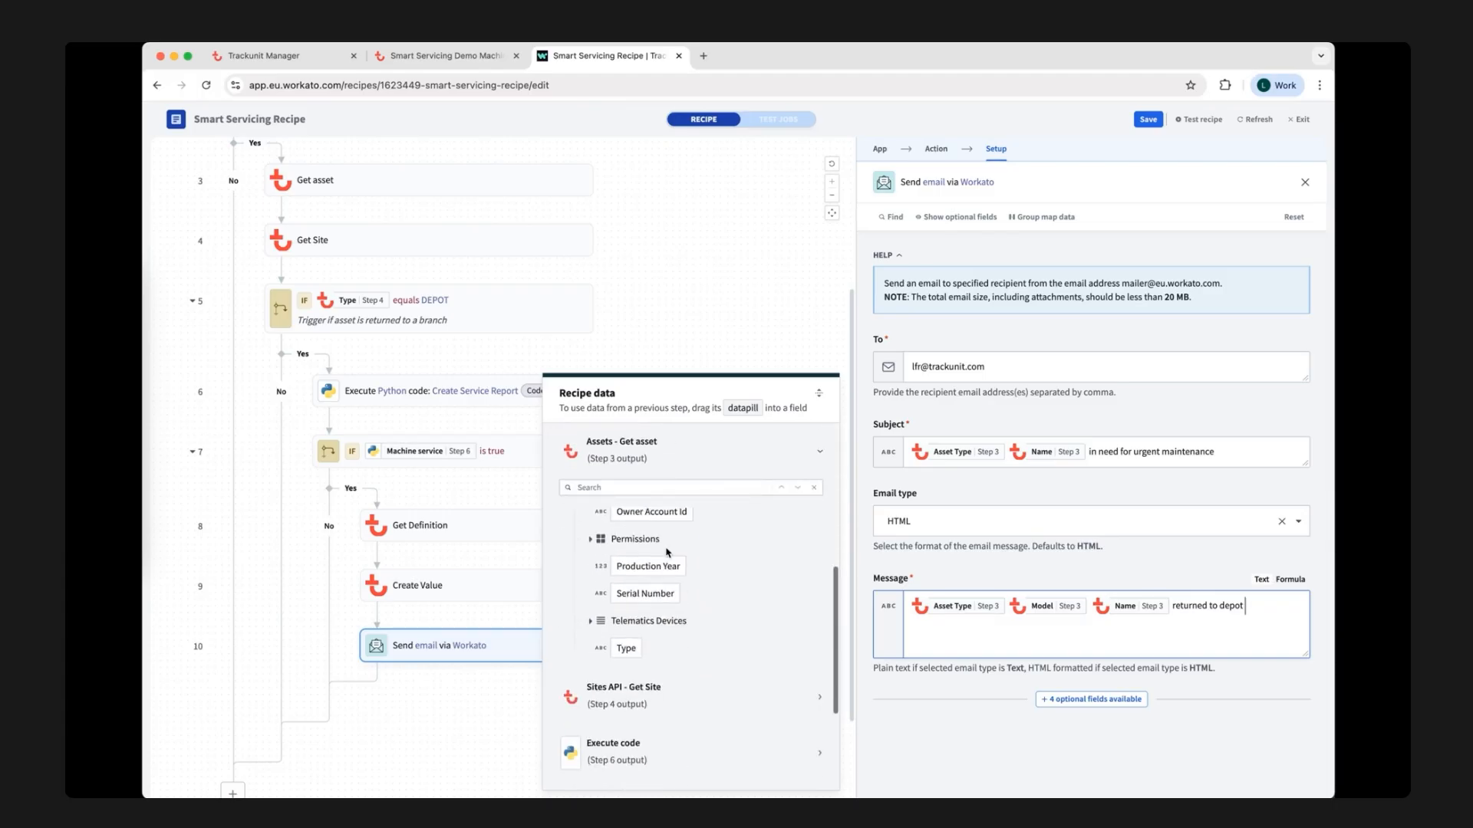
{"action": "left_click", "coordinate": [680, 654]}
{"action": "scroll", "coordinate": [680, 654], "scroll_direction": "down", "scroll_amount": 3}
{"action": "left_click_drag", "start_coordinate": [628, 706], "coordinate": [991, 629]}
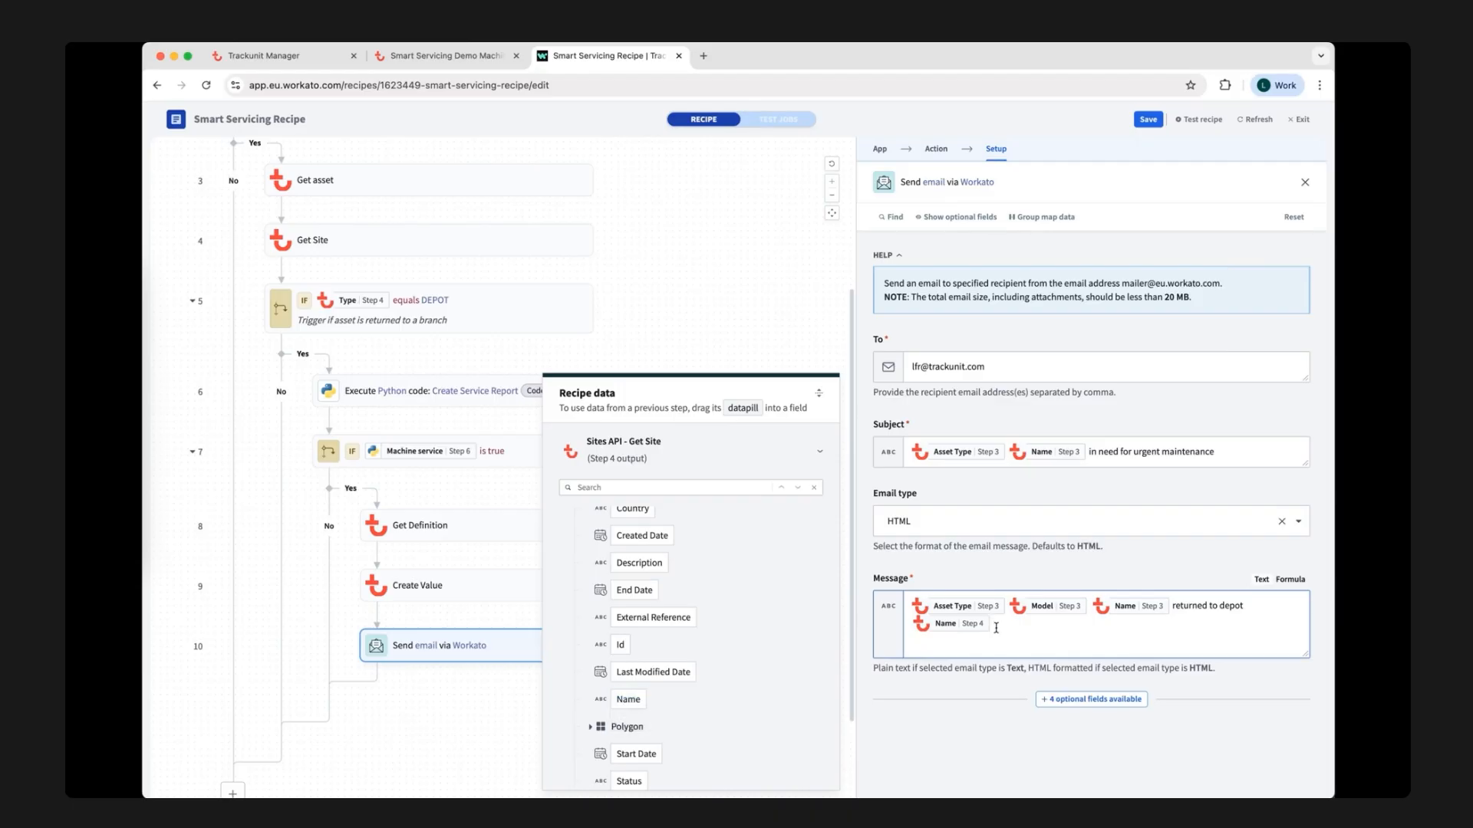
Continue the email message with "at" and the Event Time datapill from the Sites Asset Enter Post trigger.
{"action": "scroll", "coordinate": [787, 623], "scroll_direction": "down", "scroll_amount": 2}
{"action": "scroll", "coordinate": [787, 624], "scroll_direction": "up", "scroll_amount": 5}
{"action": "scroll", "coordinate": [787, 623], "scroll_direction": "up", "scroll_amount": 3}
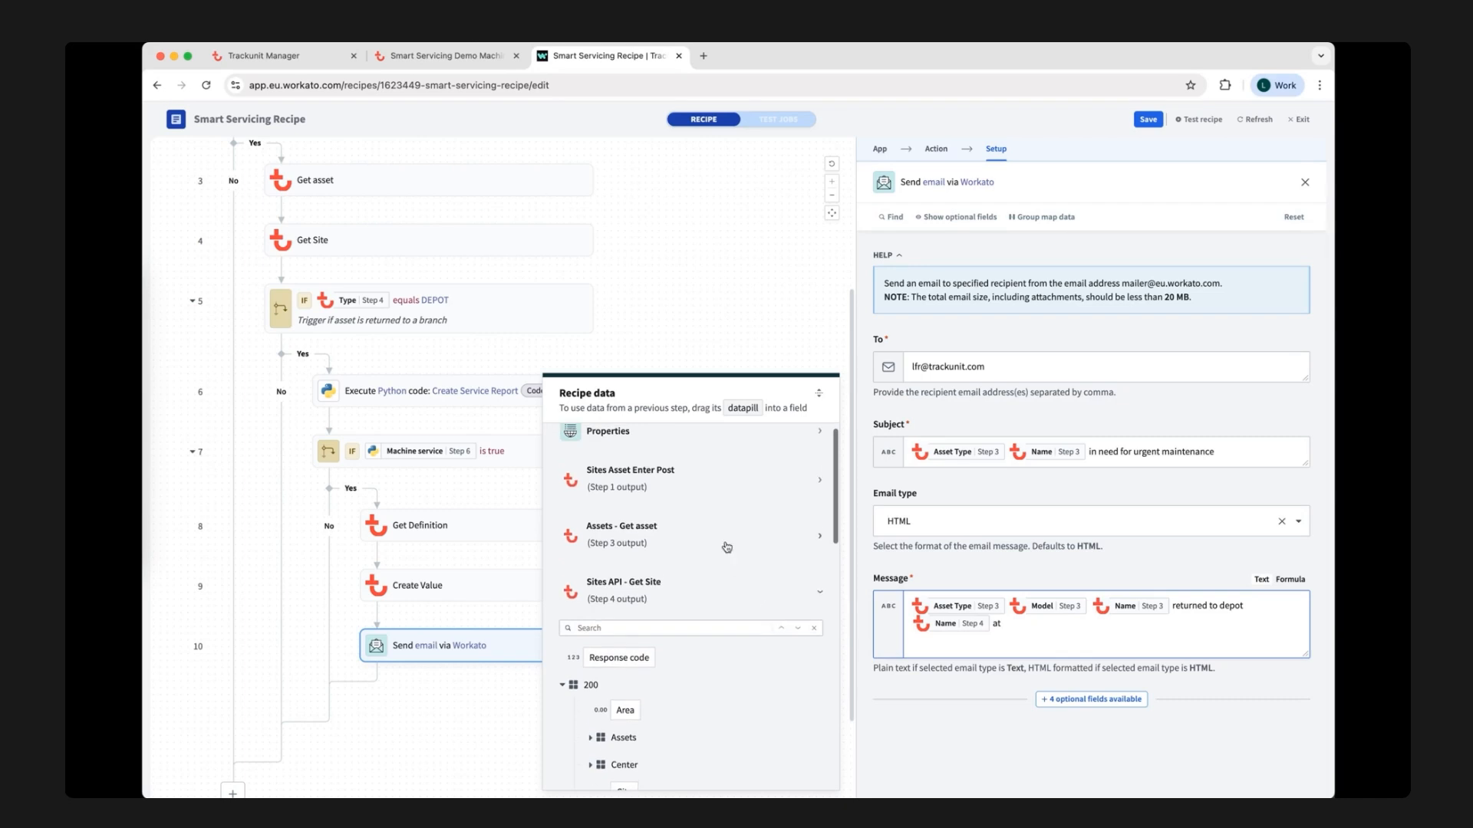
{"action": "left_click", "coordinate": [702, 491]}
{"action": "left_click_drag", "start_coordinate": [613, 574], "coordinate": [1105, 623]}
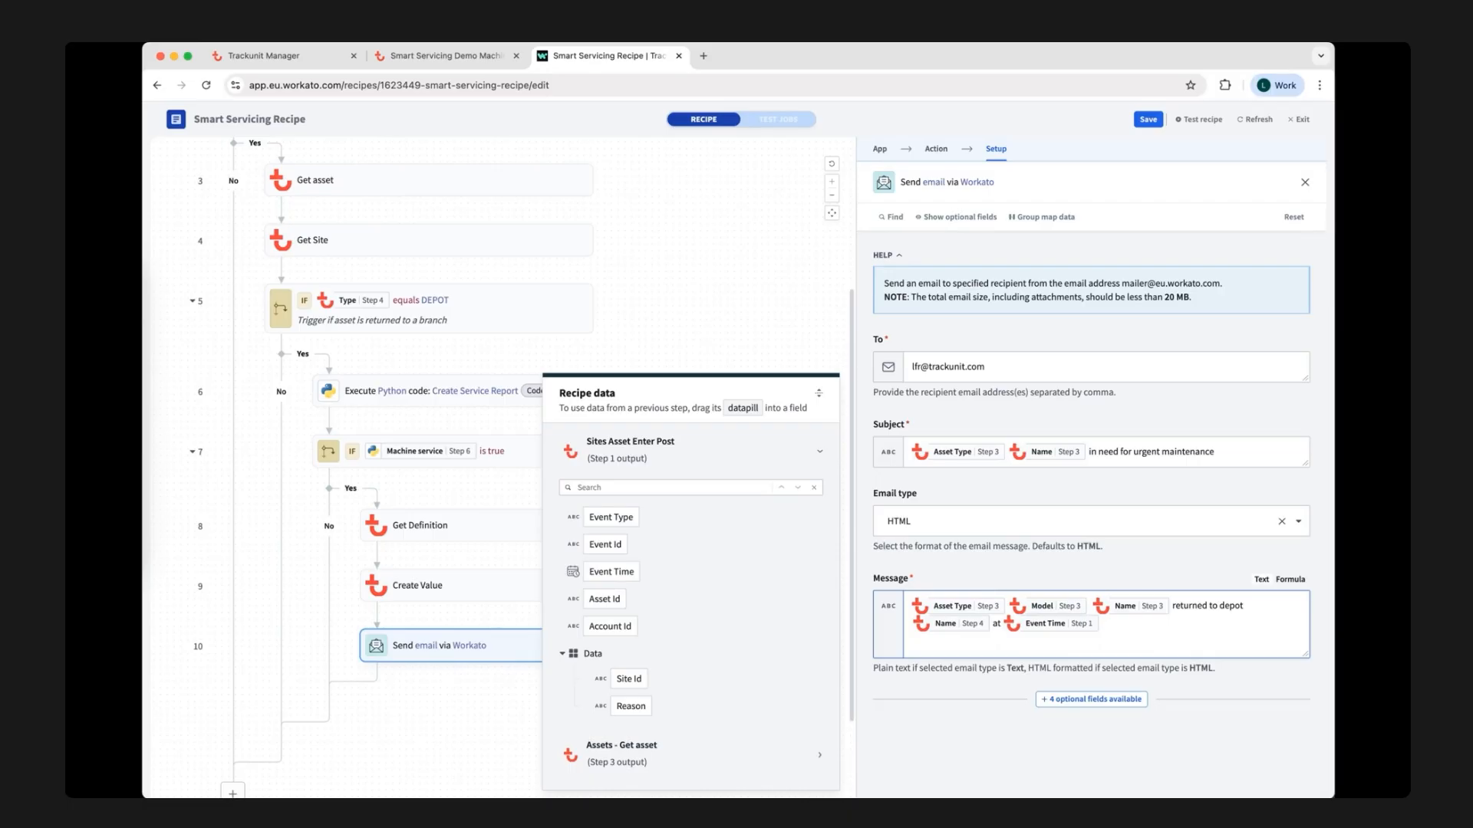
Finish the email message with "is in need of urgent extended maintenance before being ready to rent out. Expect prolonged turn around time on this asset.".
{"action": "type", "text": "is in need of urgent extended maintenance before being r"}
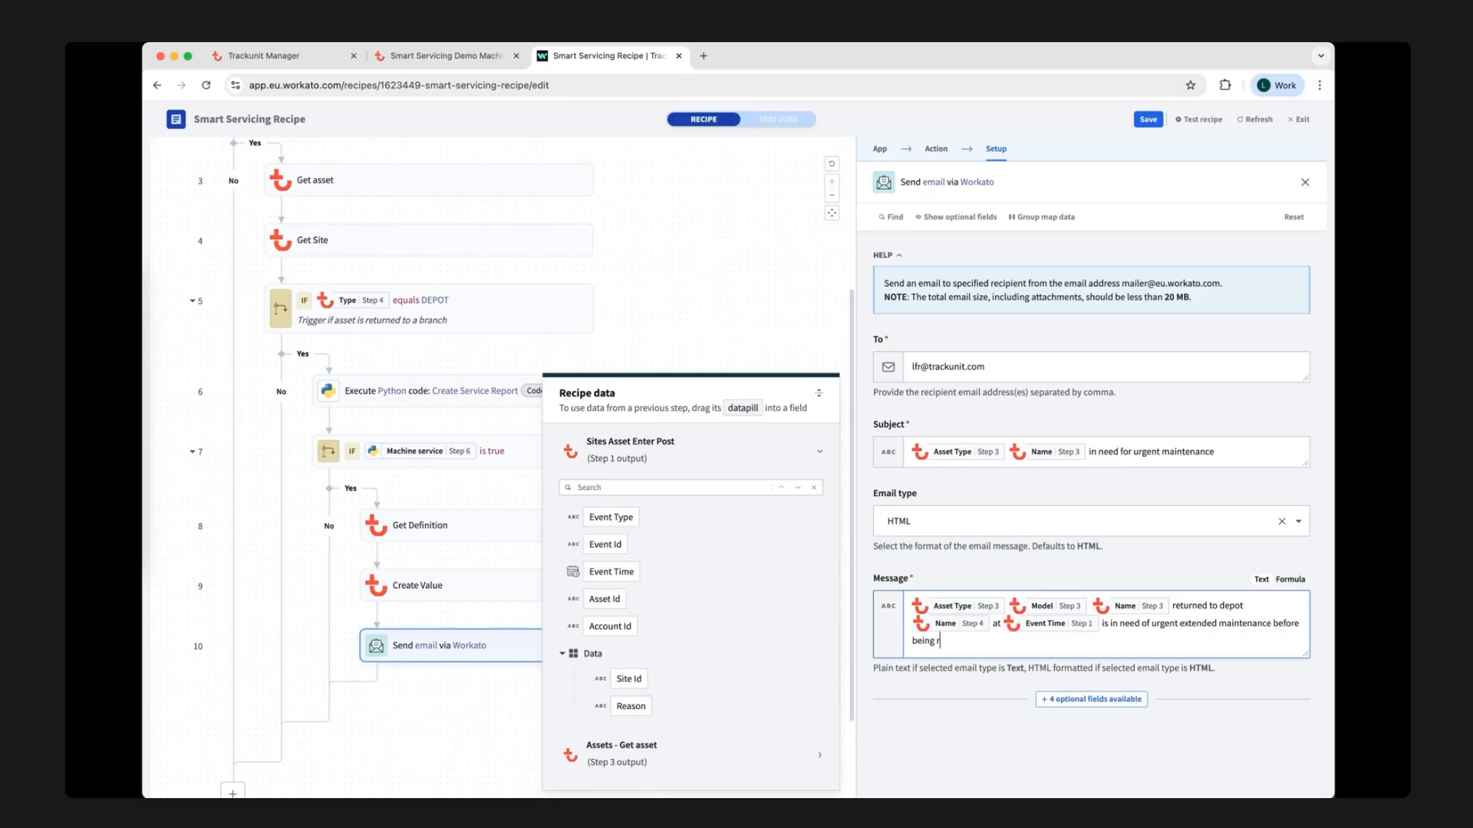
{"action": "type", "text": "eady to rent out. Expect prolonged turn around time "}
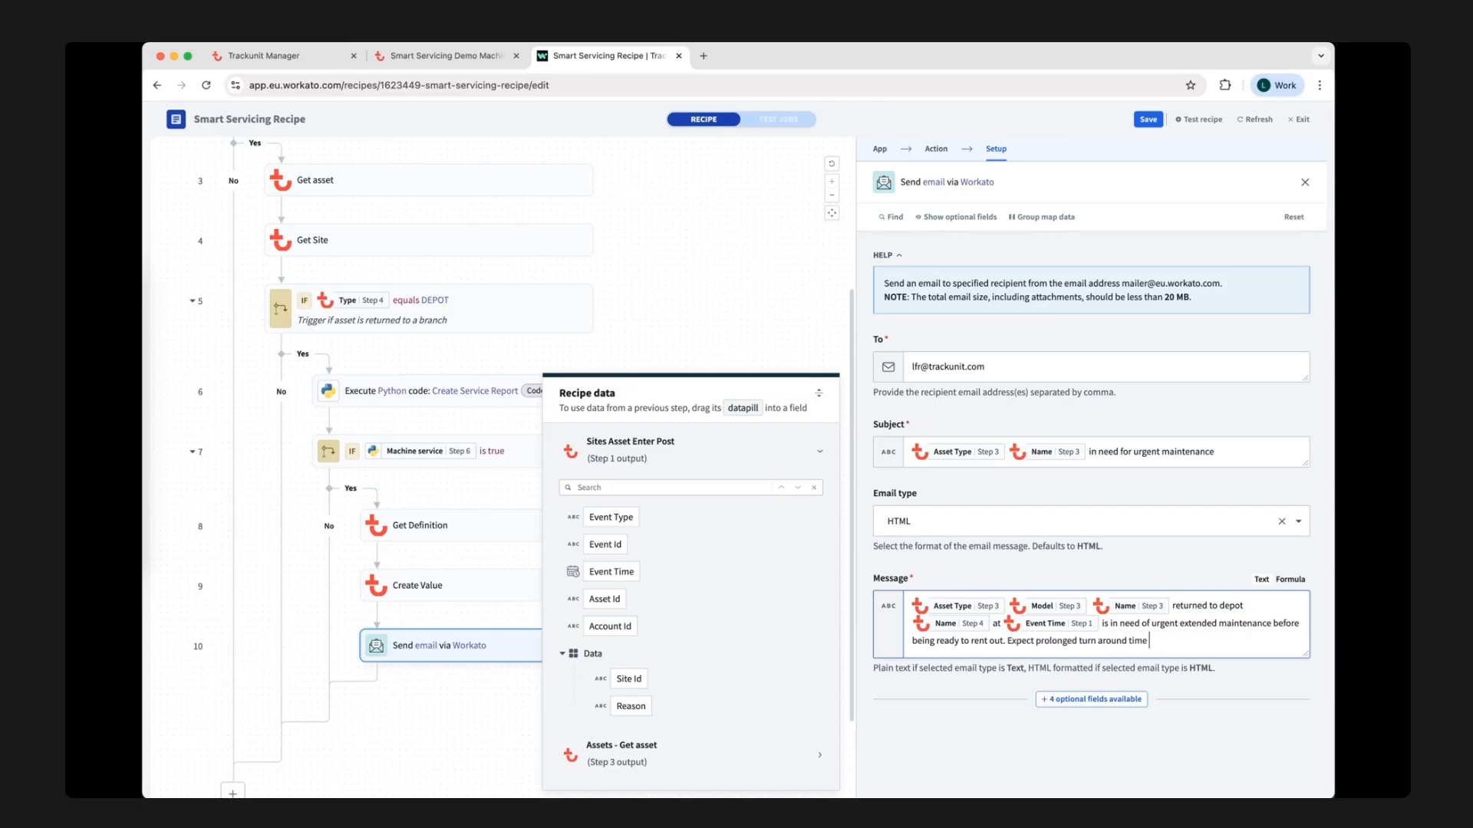
{"action": "type", "text": "on this asset."}
{"action": "left_click", "coordinate": [808, 346]}
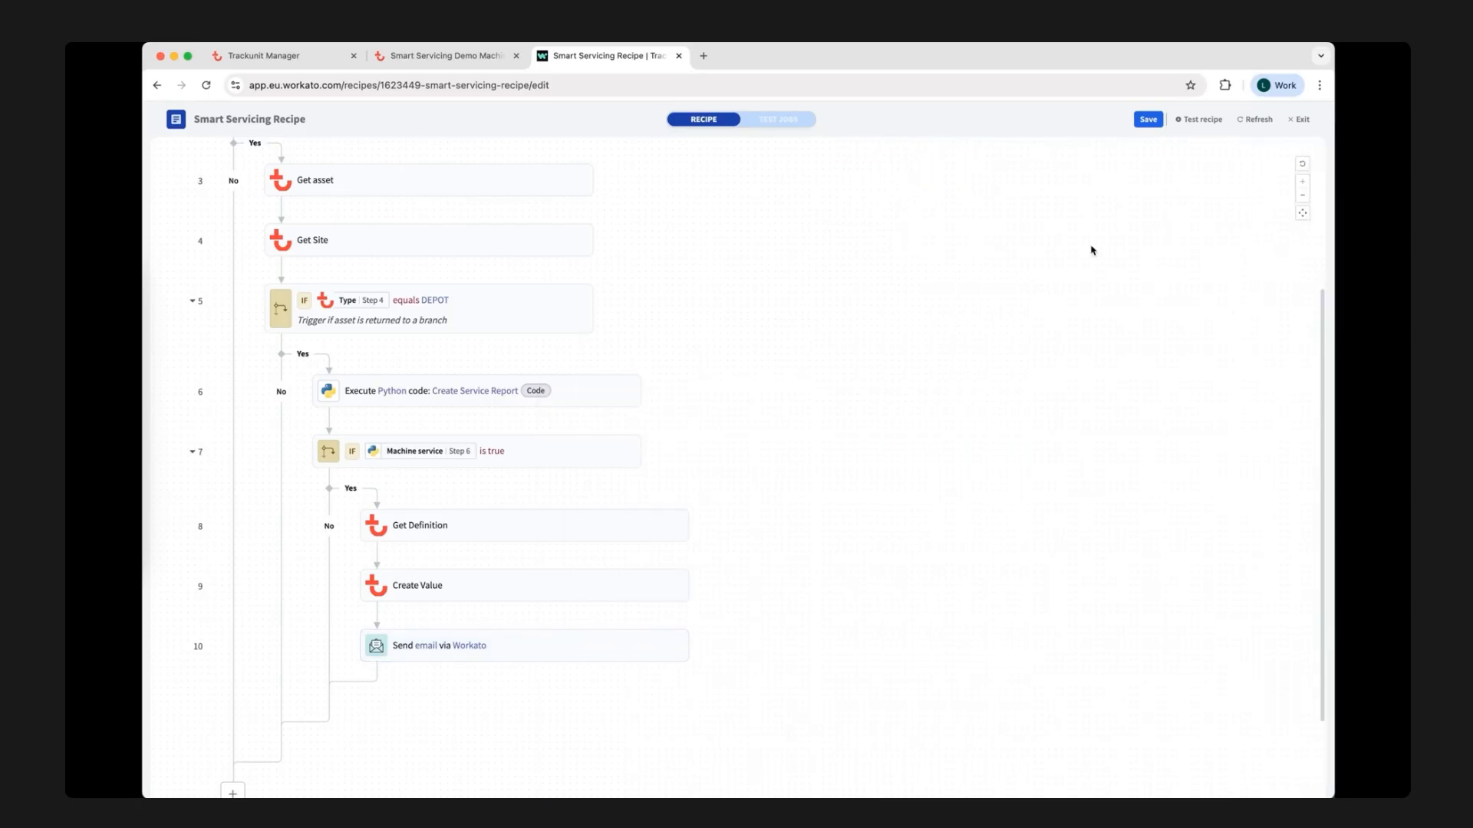
Save the Smart Servicing Recipe and start a test run of it.
{"action": "left_click", "coordinate": [1157, 120]}
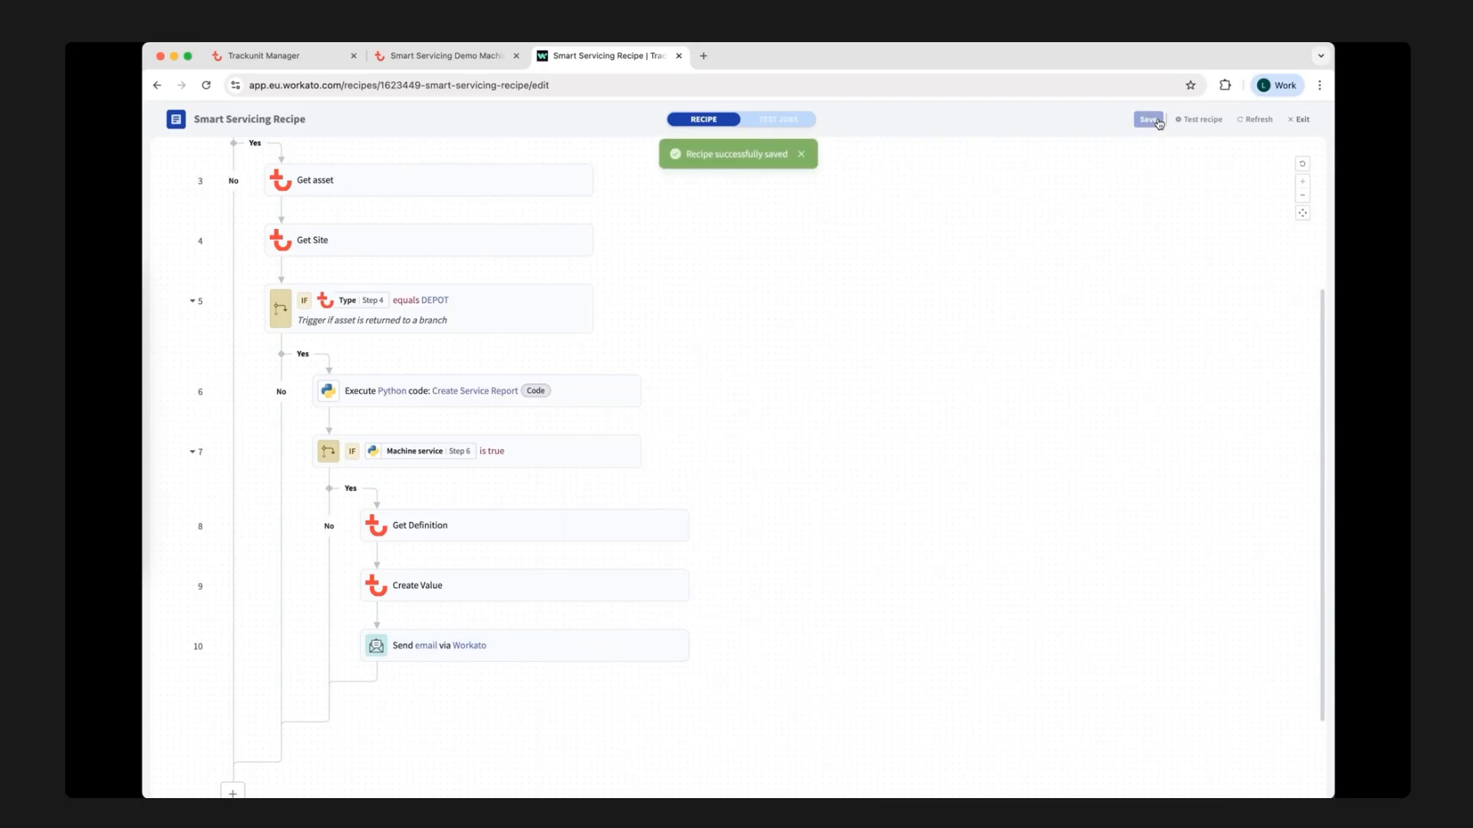
{"action": "left_click", "coordinate": [1198, 120]}
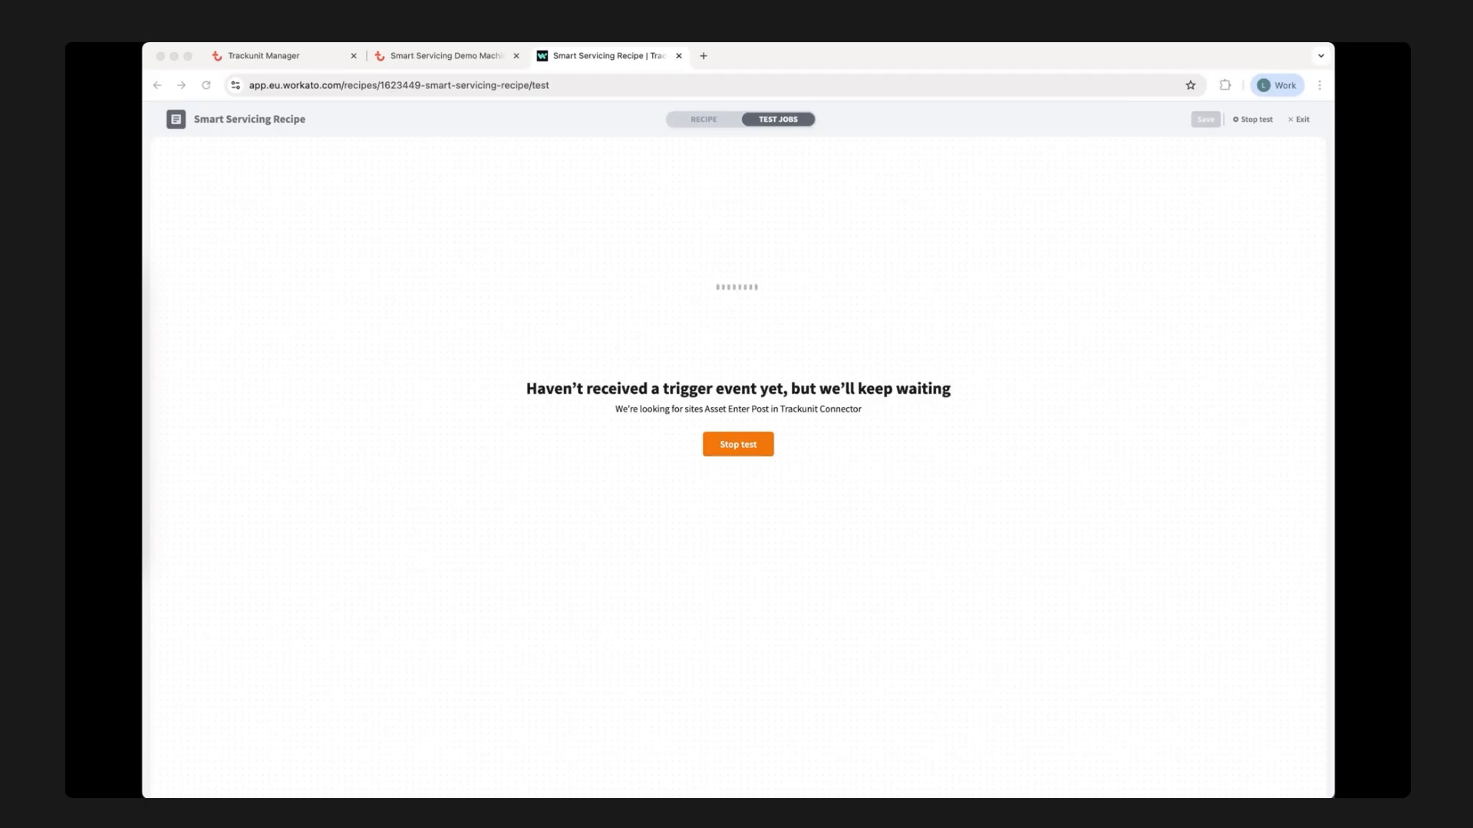
Switch to the Smart Servicing Demo Machine in Trackunit Manager and reload its Status page to check its current position.
{"action": "left_click", "coordinate": [428, 59]}
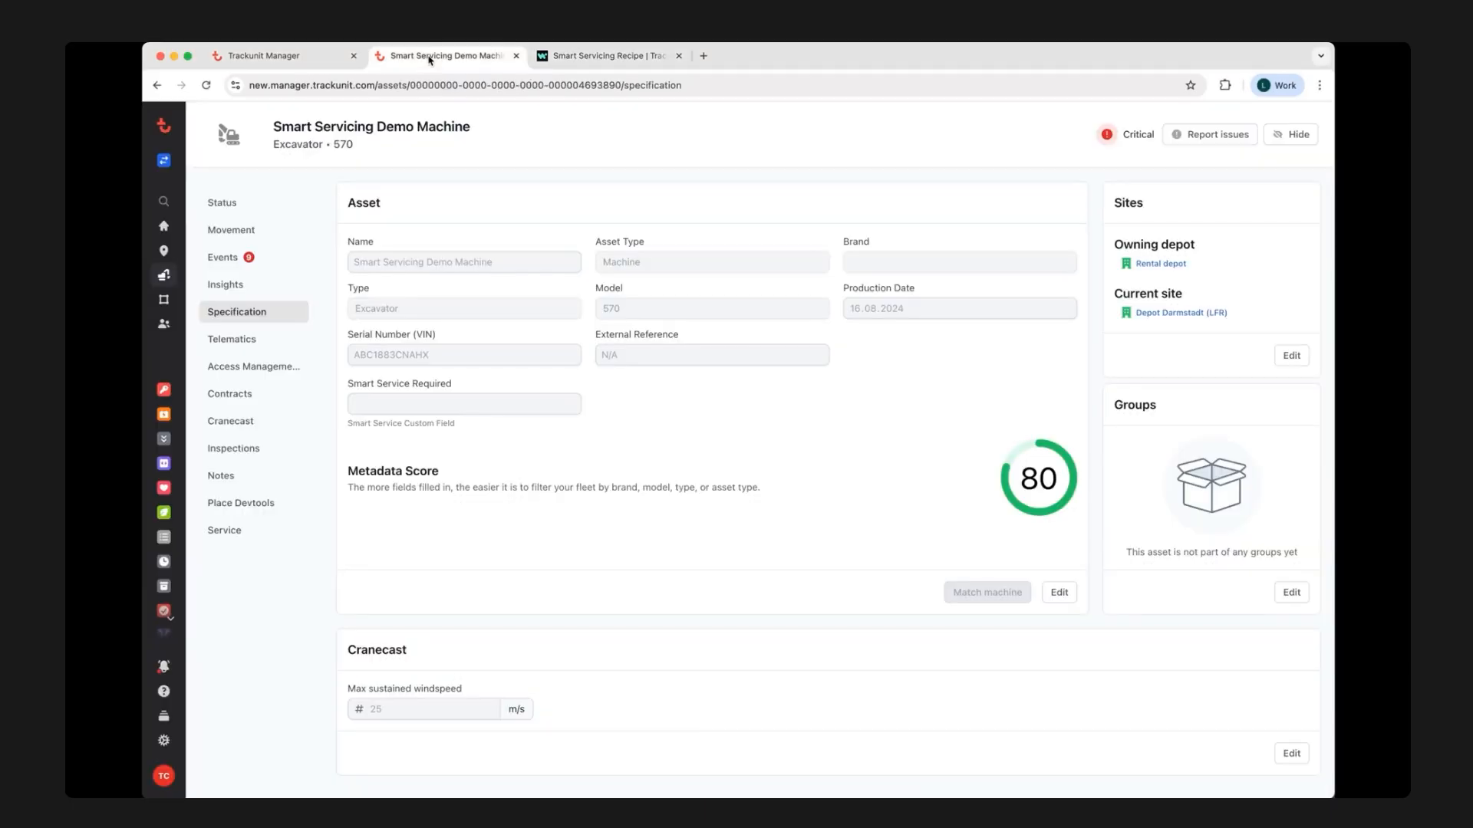
{"action": "left_click", "coordinate": [239, 205]}
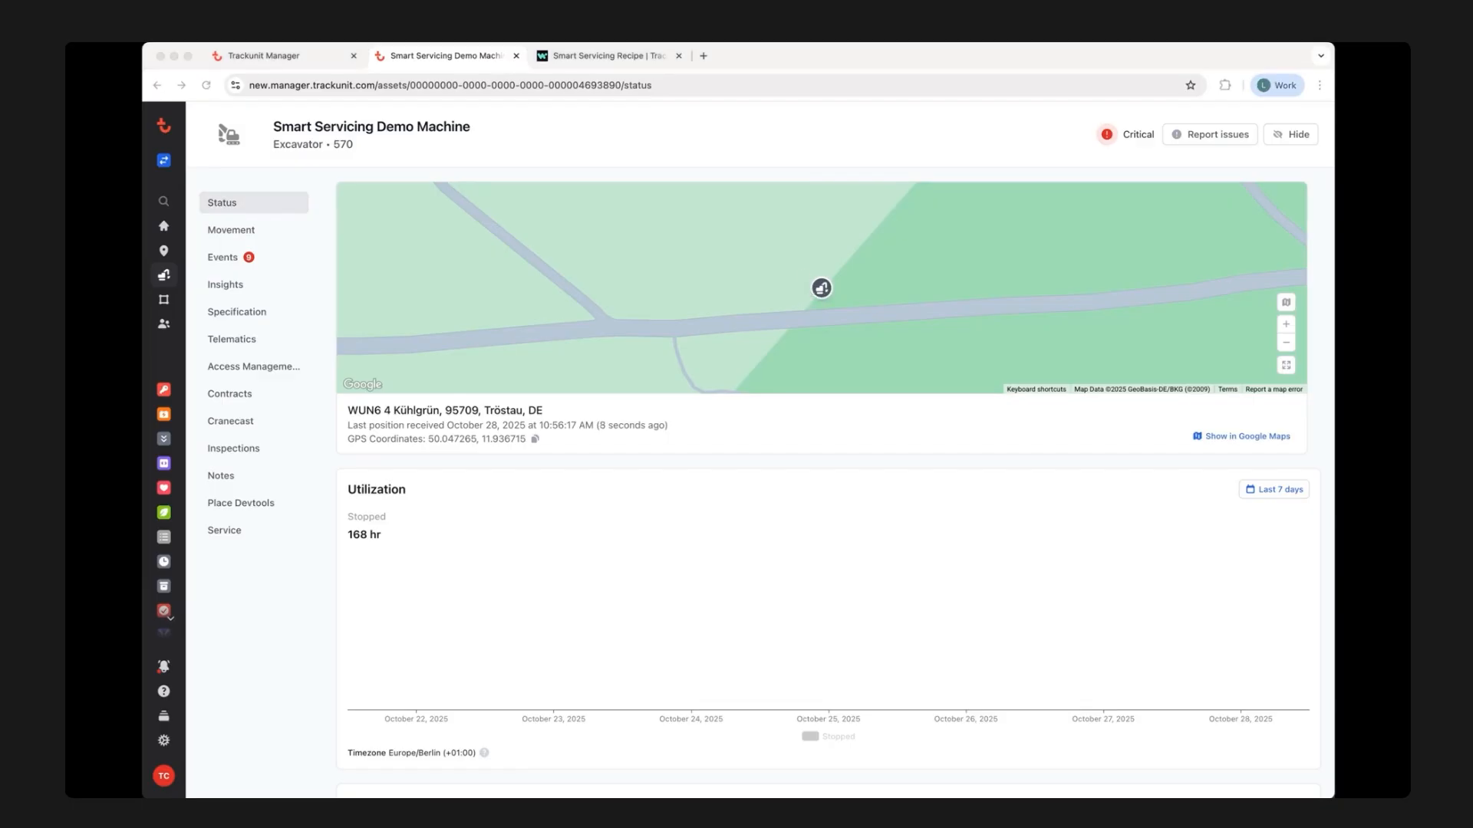
{"action": "left_click", "coordinate": [707, 89]}
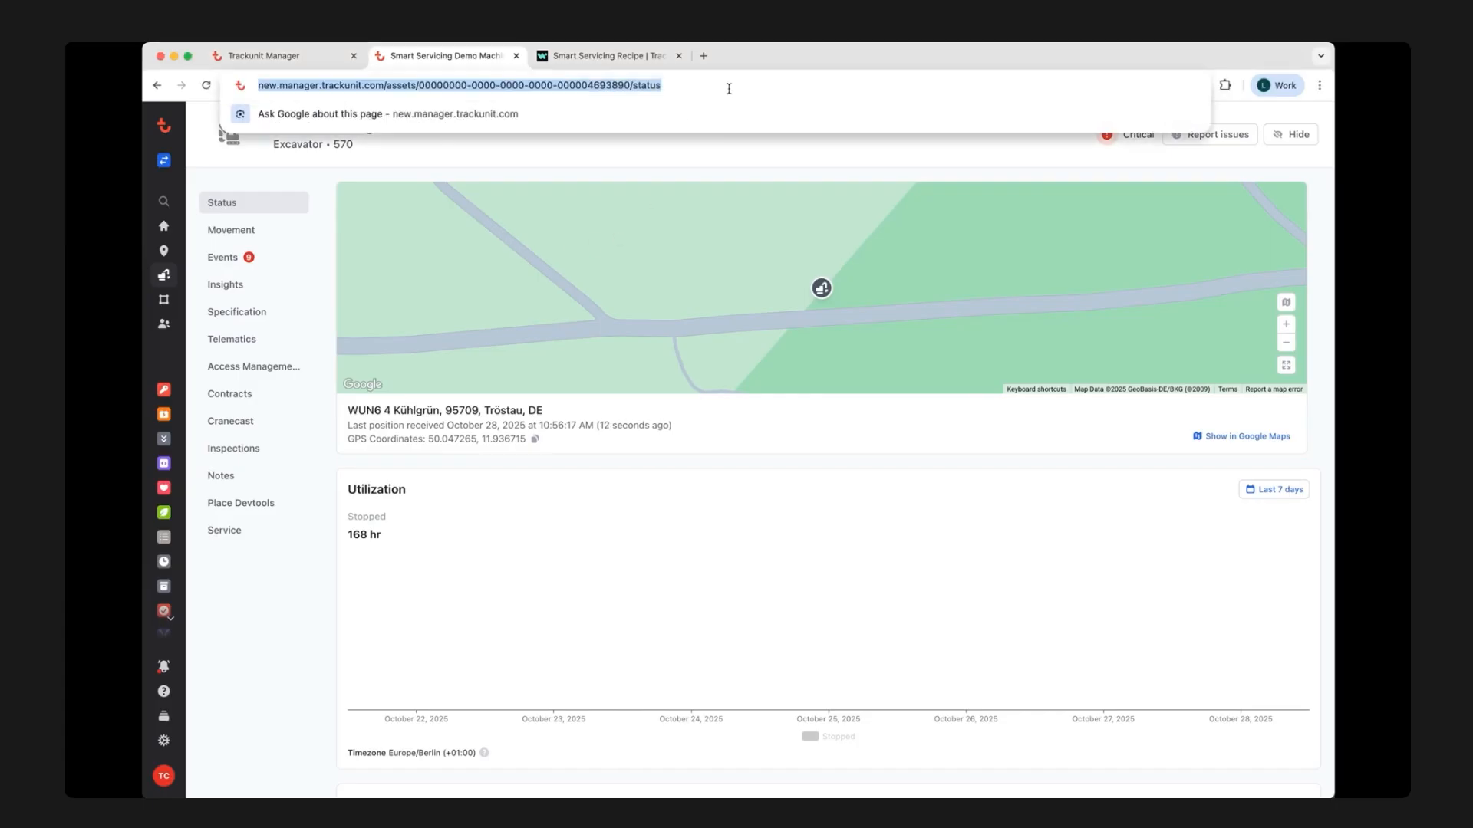
{"action": "key", "text": "Return"}
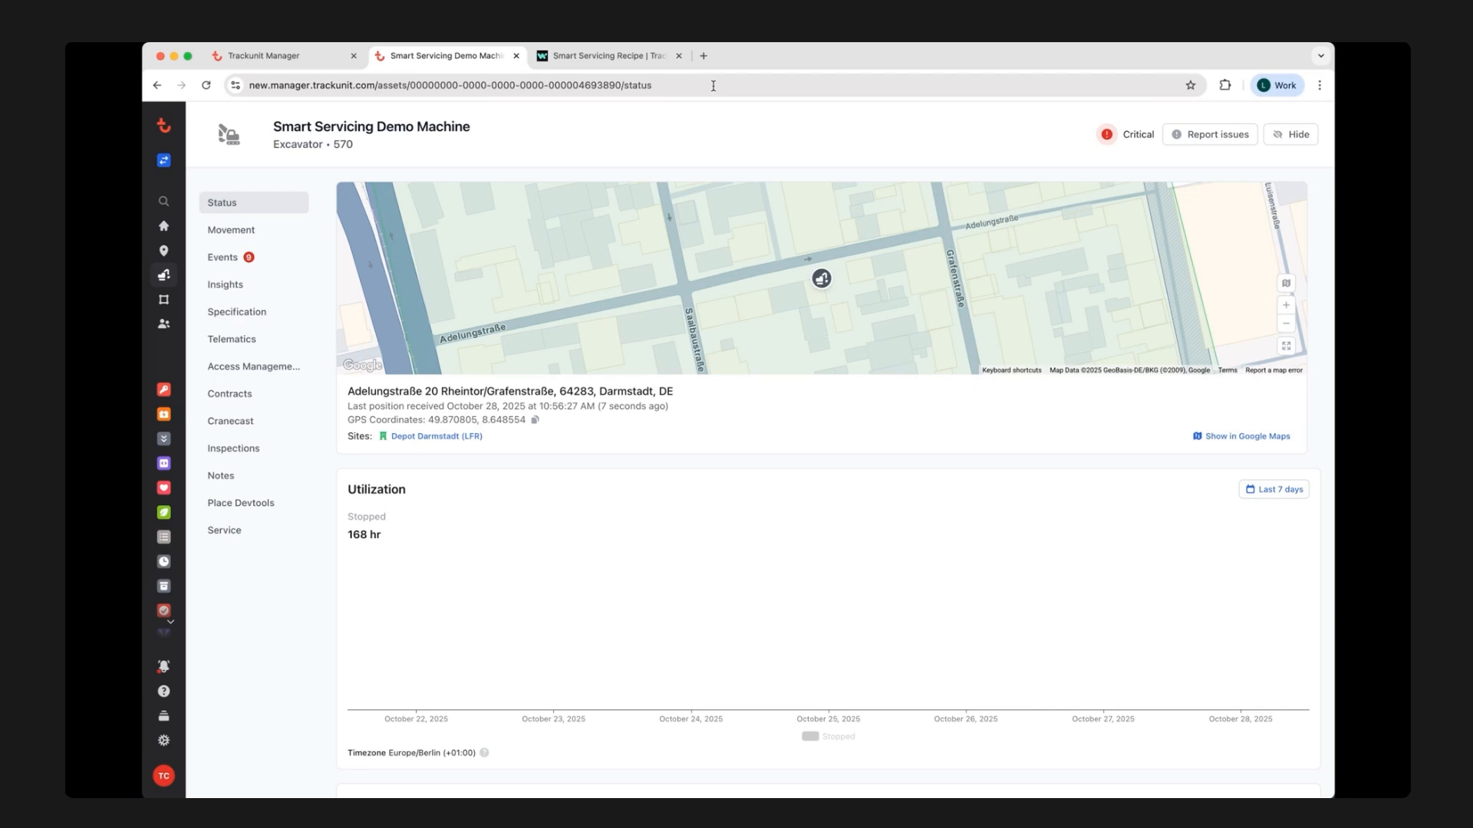
Return to the Workato test job and review the recipe steps it ran.
{"action": "left_click", "coordinate": [629, 55]}
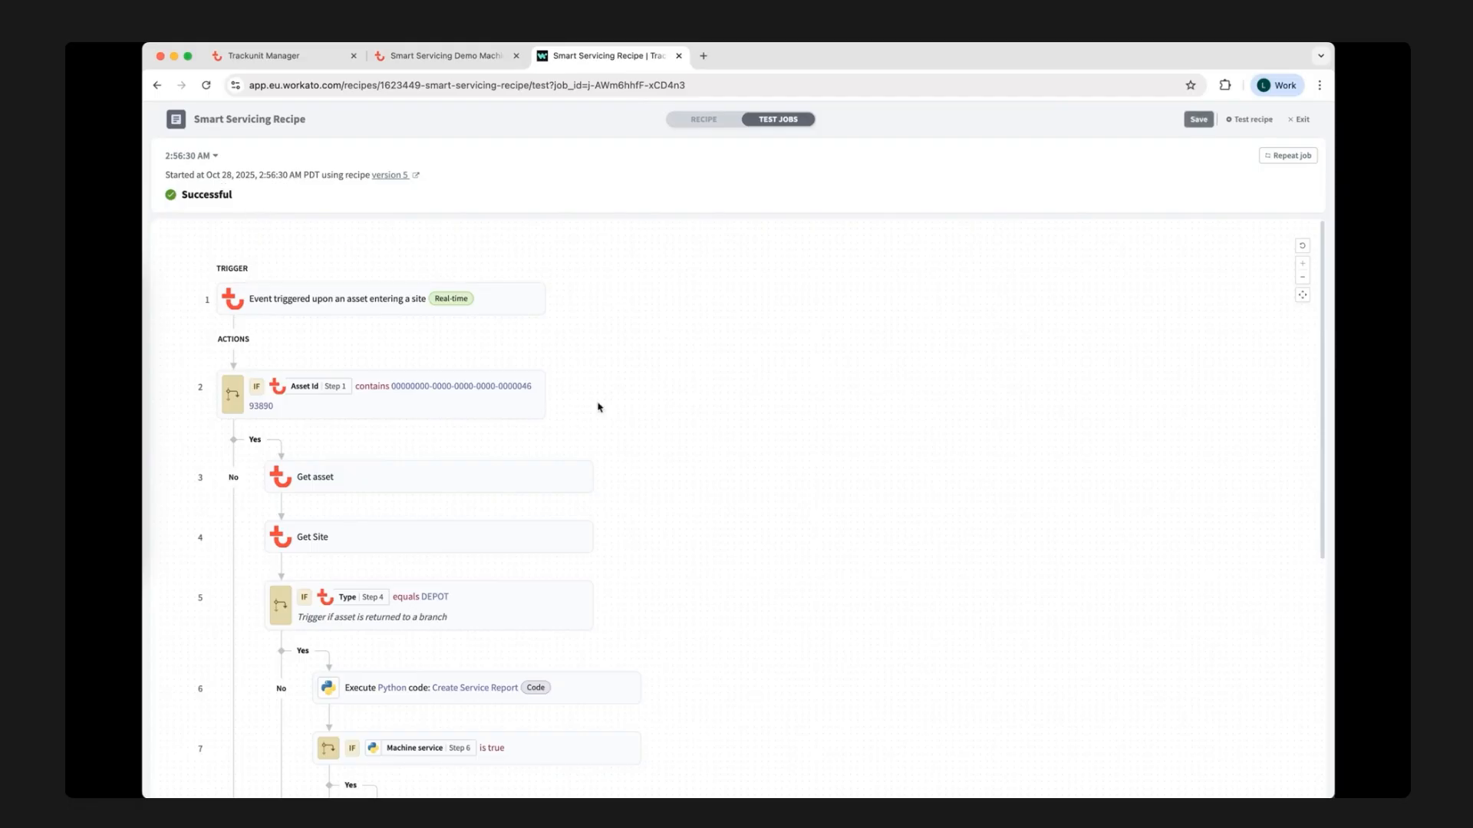
{"action": "scroll", "coordinate": [652, 462], "scroll_direction": "down", "scroll_amount": 3}
{"action": "scroll", "coordinate": [652, 462], "scroll_direction": "down", "scroll_amount": 5}
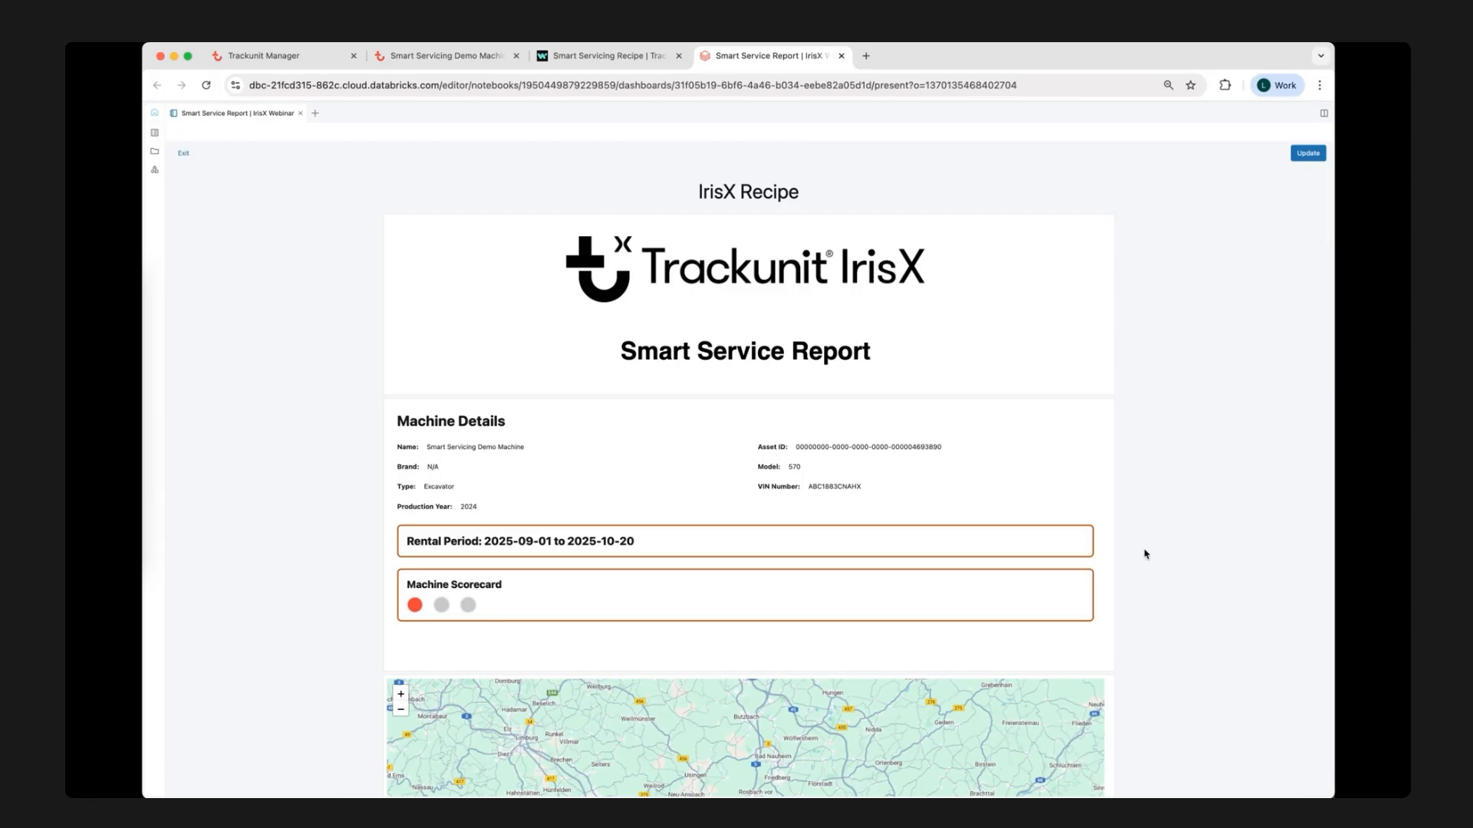
Examine the Smart Service Report's machine details, the machine's track on the Frankfurt map and the AI Summary.
{"action": "scroll", "coordinate": [1146, 554], "scroll_direction": "down", "scroll_amount": 9}
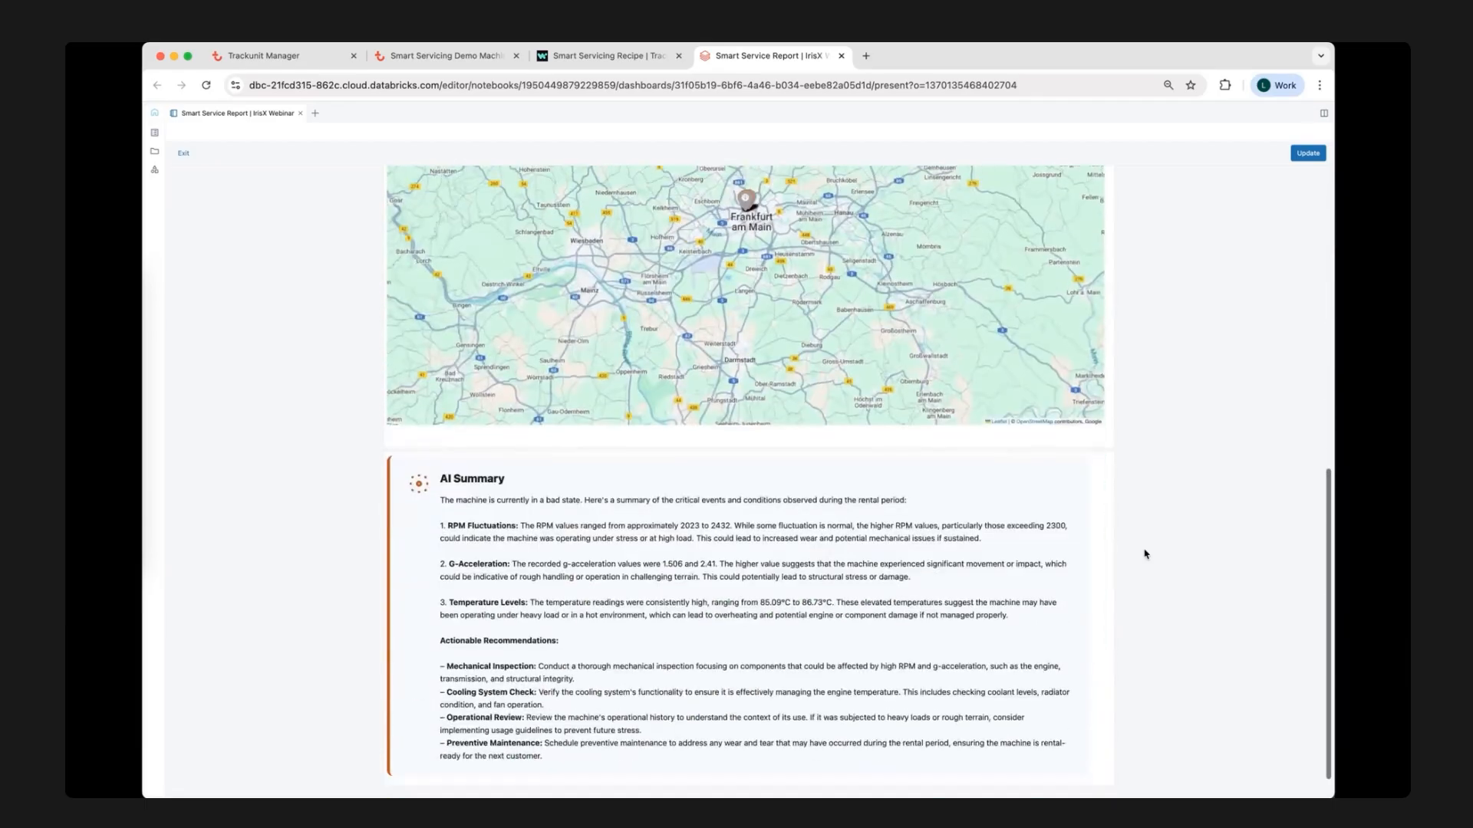
{"action": "scroll", "coordinate": [1144, 552], "scroll_direction": "up", "scroll_amount": 4}
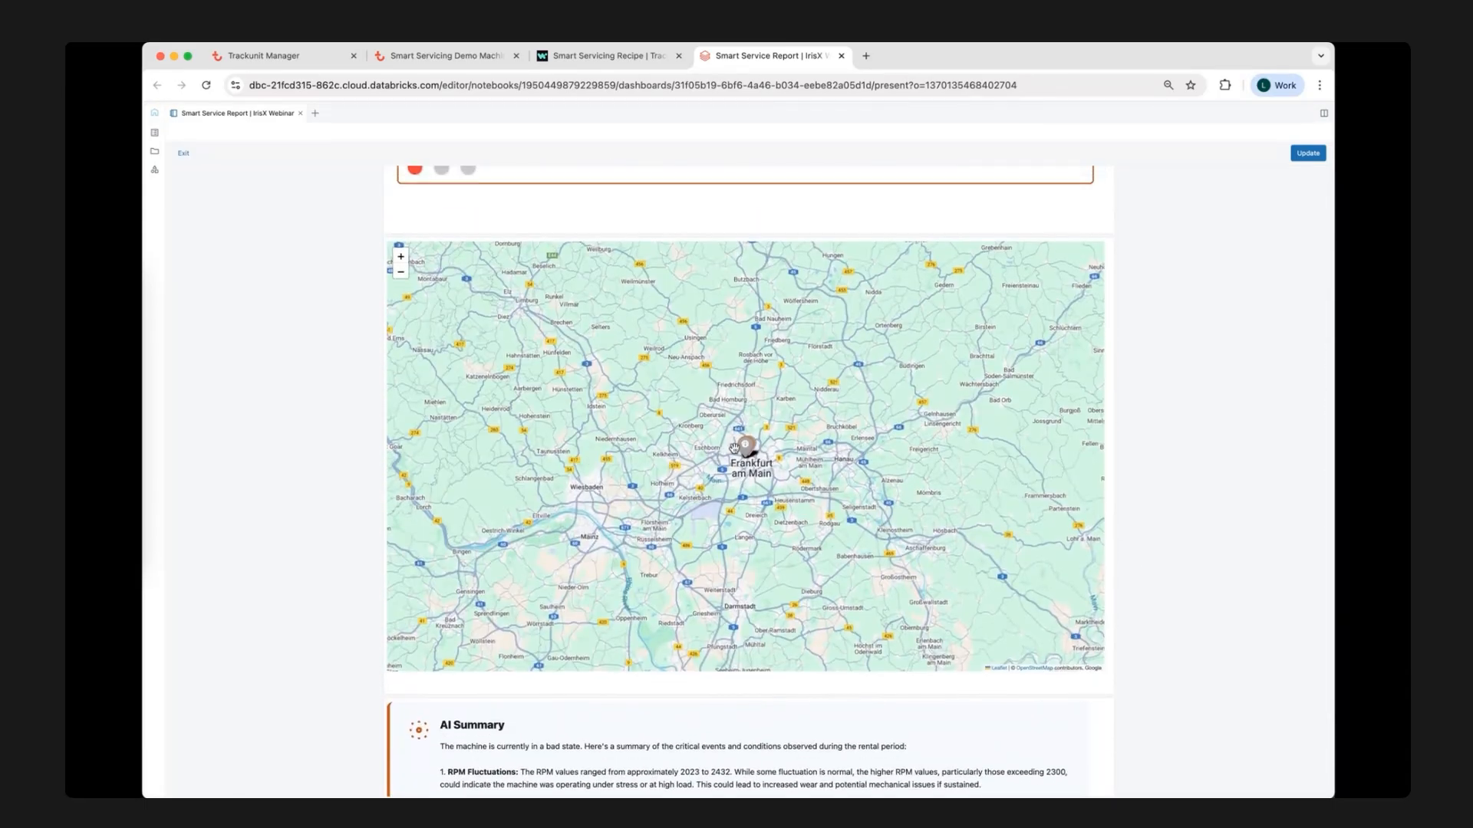
{"action": "scroll", "coordinate": [734, 449], "scroll_direction": "up", "scroll_amount": 3}
{"action": "scroll", "coordinate": [782, 486], "scroll_direction": "up", "scroll_amount": 4}
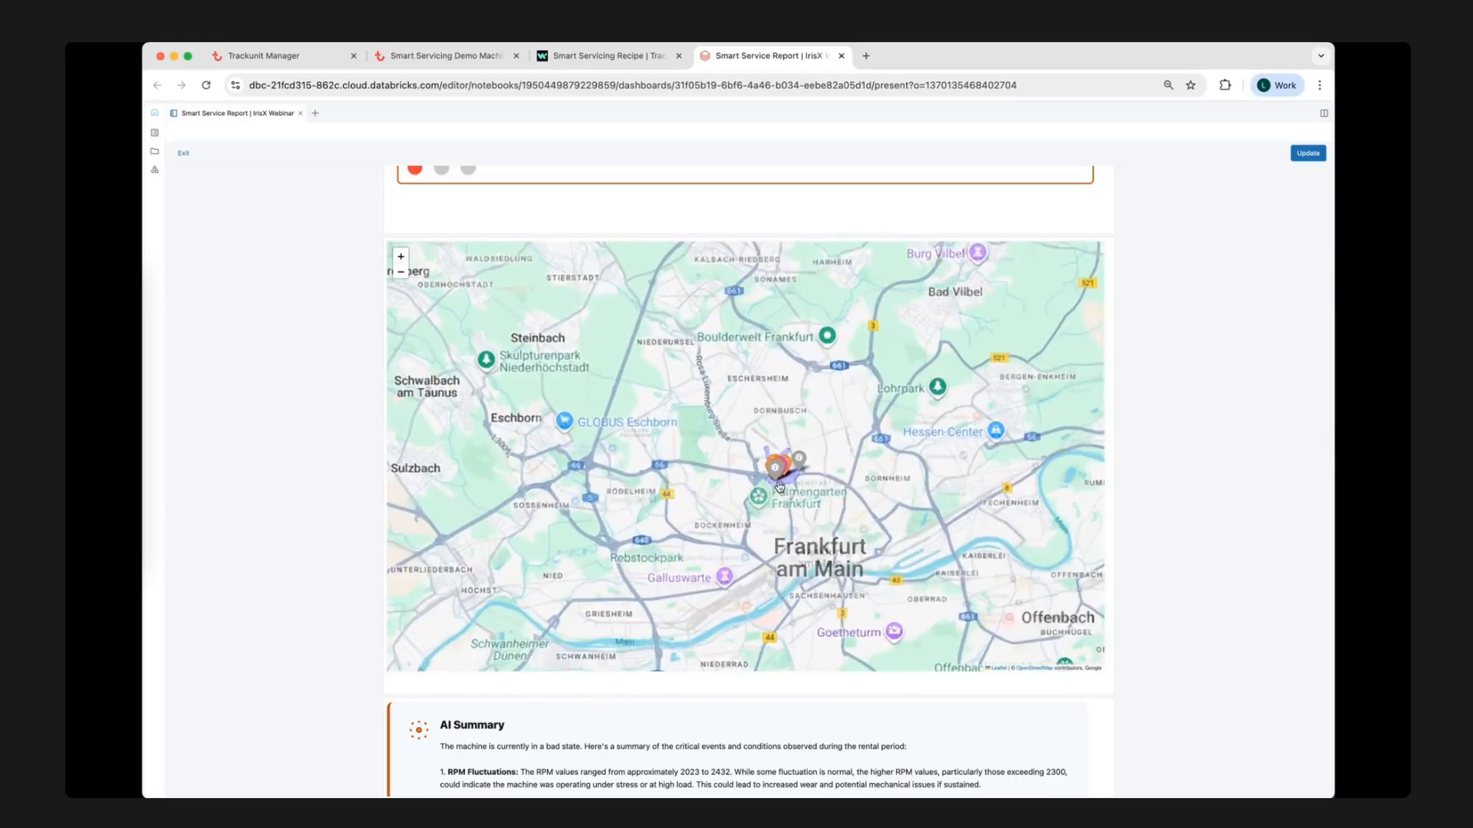
{"action": "scroll", "coordinate": [796, 437], "scroll_direction": "down", "scroll_amount": 3}
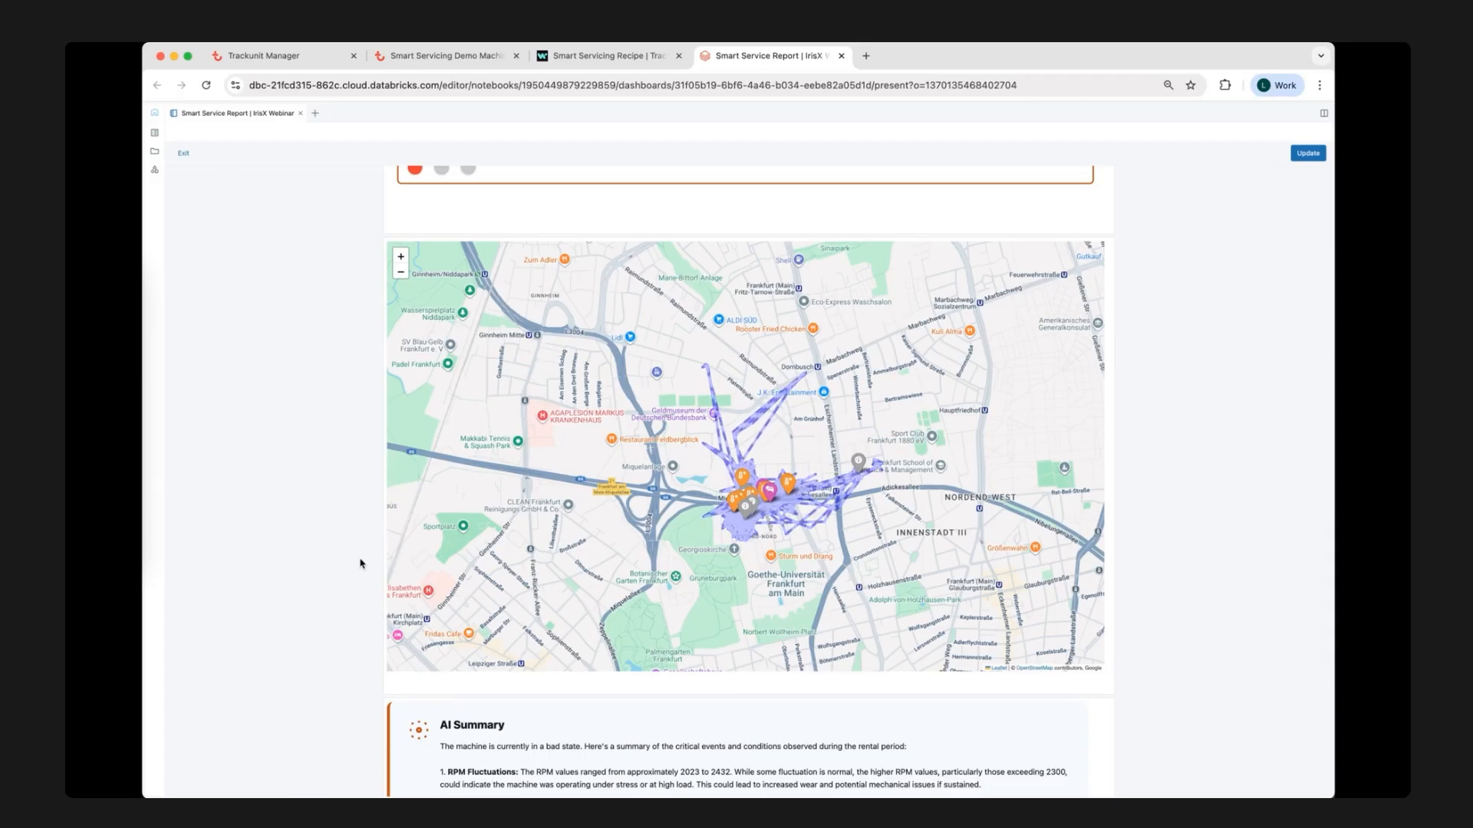
{"action": "scroll", "coordinate": [360, 565], "scroll_direction": "down", "scroll_amount": 5}
{"action": "scroll", "coordinate": [360, 566], "scroll_direction": "down", "scroll_amount": 2}
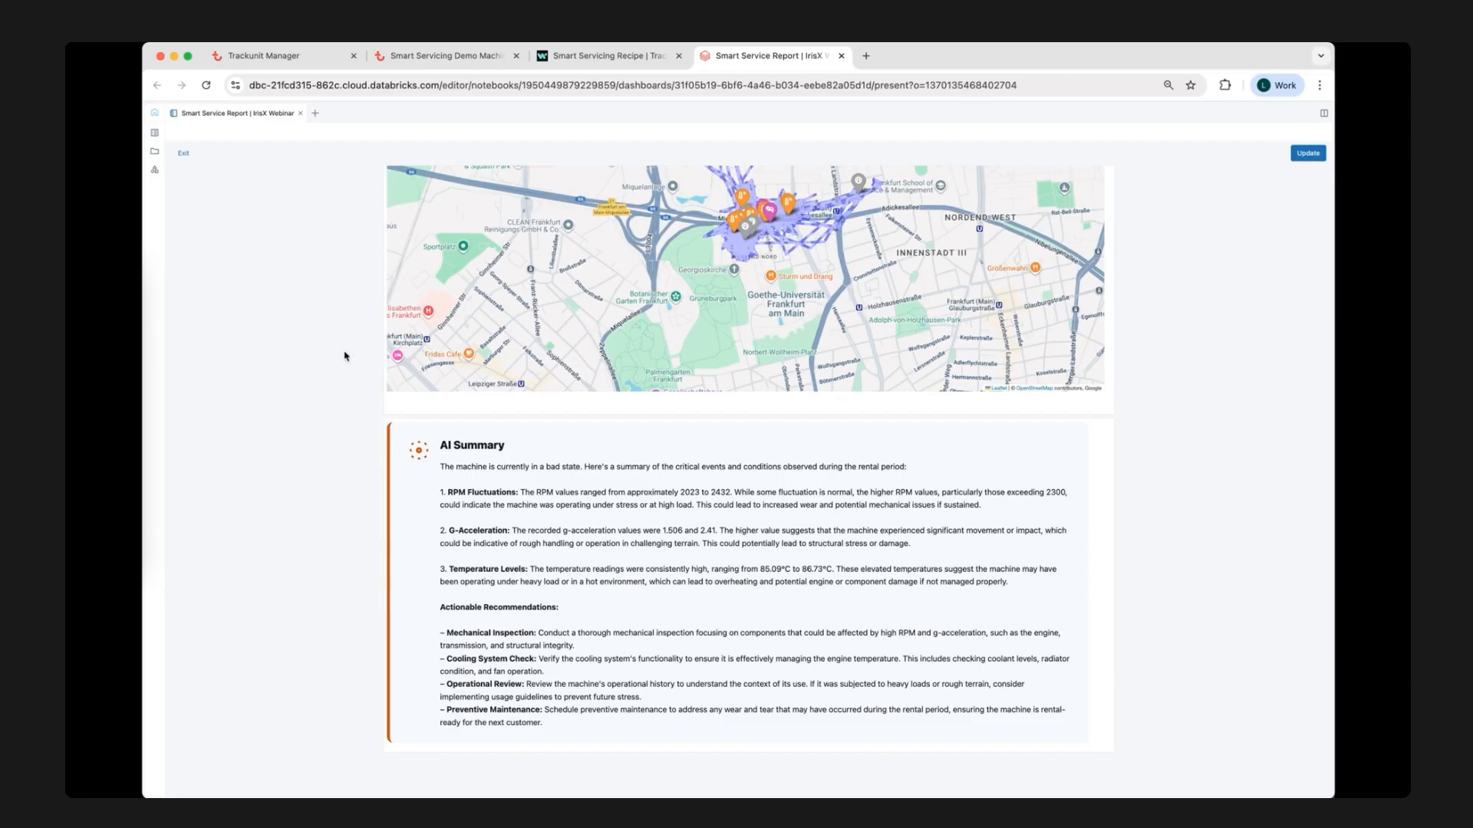
Switch to the demo machine in Trackunit Manager and check the Smart Service Required custom field in its specification.
{"action": "left_click", "coordinate": [454, 61]}
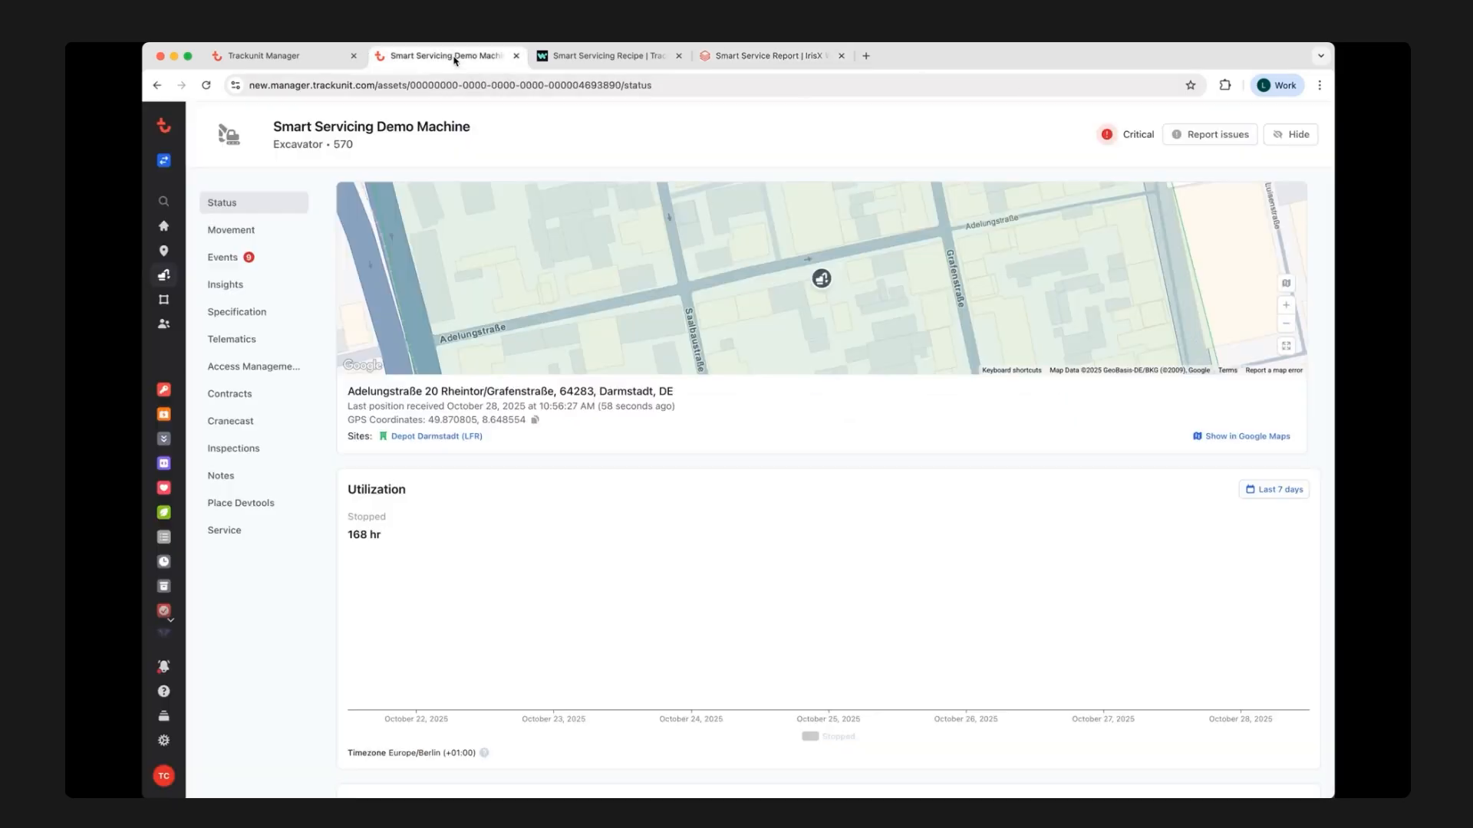
{"action": "left_click", "coordinate": [270, 311]}
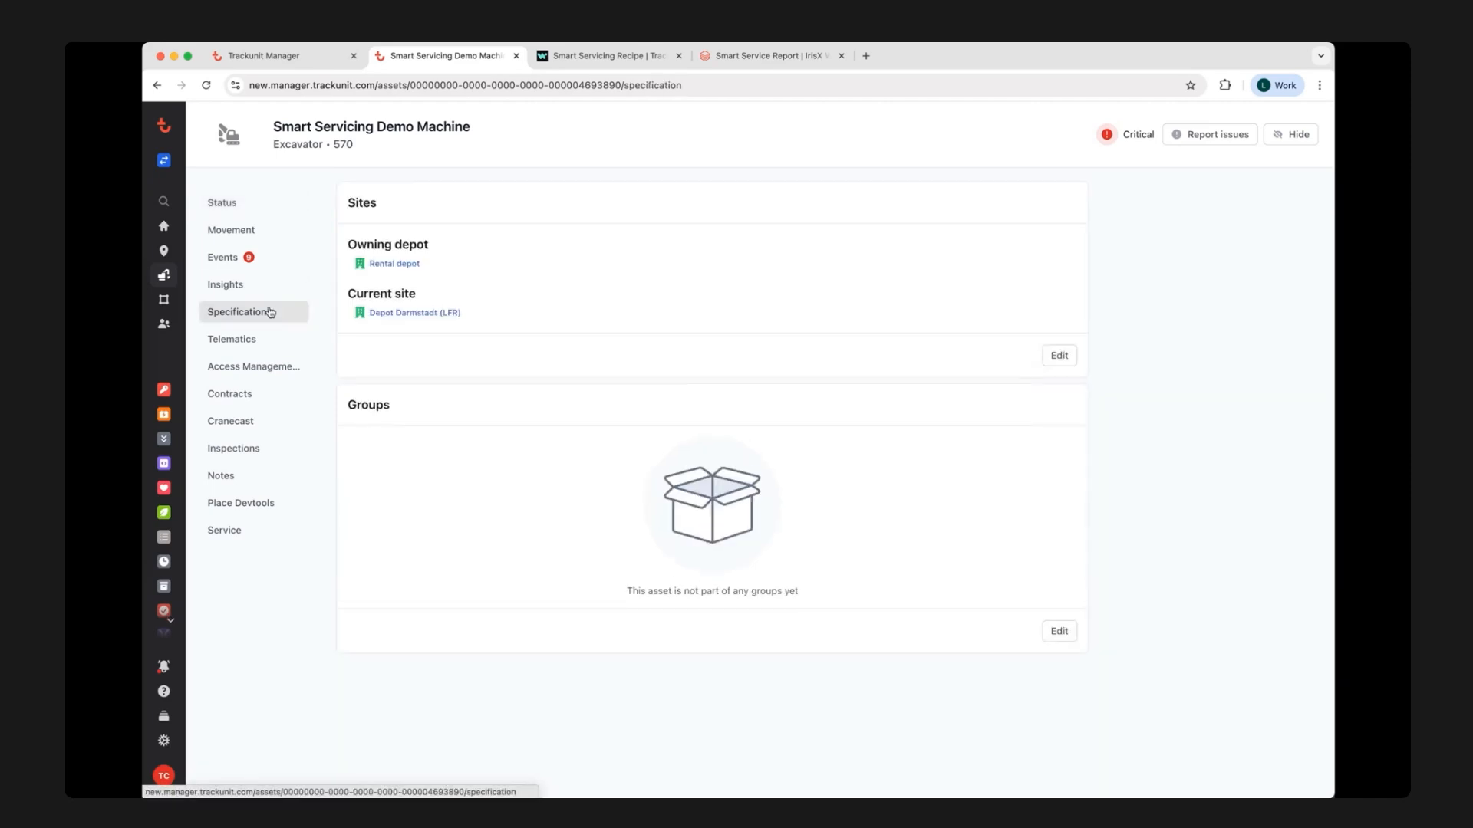
{"action": "left_click_drag", "start_coordinate": [424, 404], "coordinate": [357, 408]}
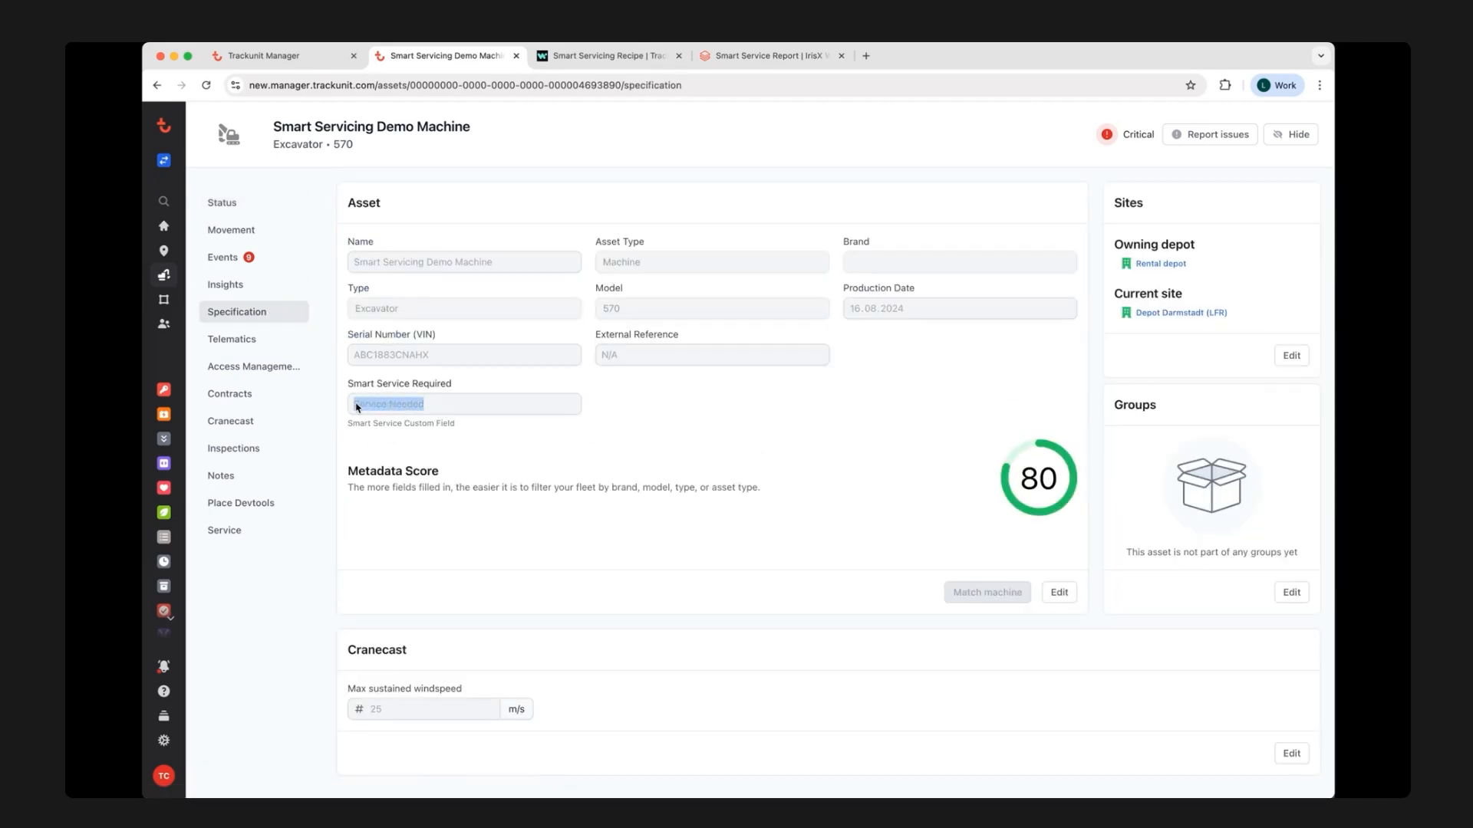
{"action": "left_click", "coordinate": [477, 428]}
Read today's Workato Notification email in Outlook on the web and return to the Workato test job.
{"action": "key", "text": "super+t"}
{"action": "type", "text": "mail"}
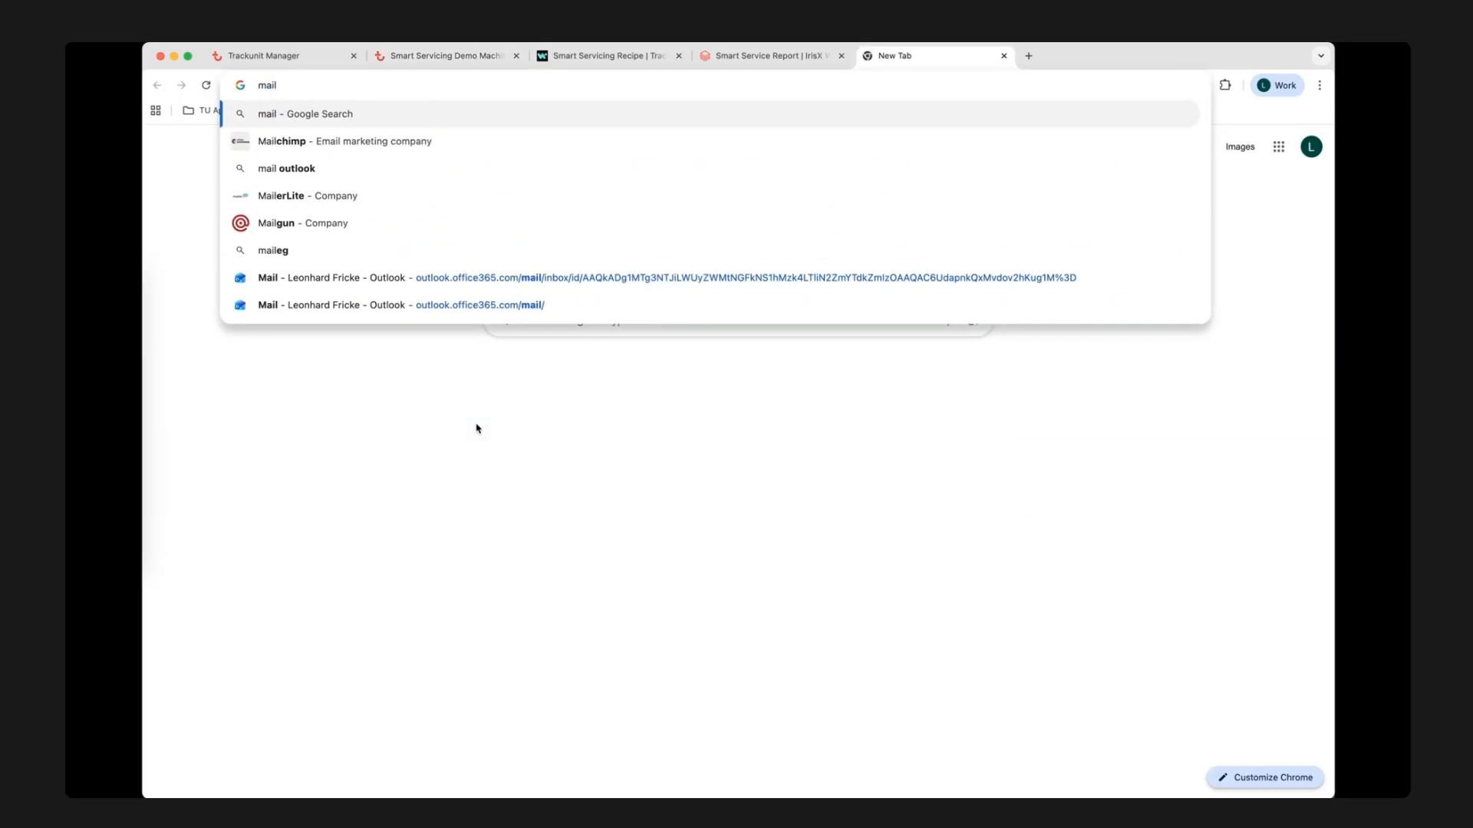
{"action": "left_click", "coordinate": [445, 309]}
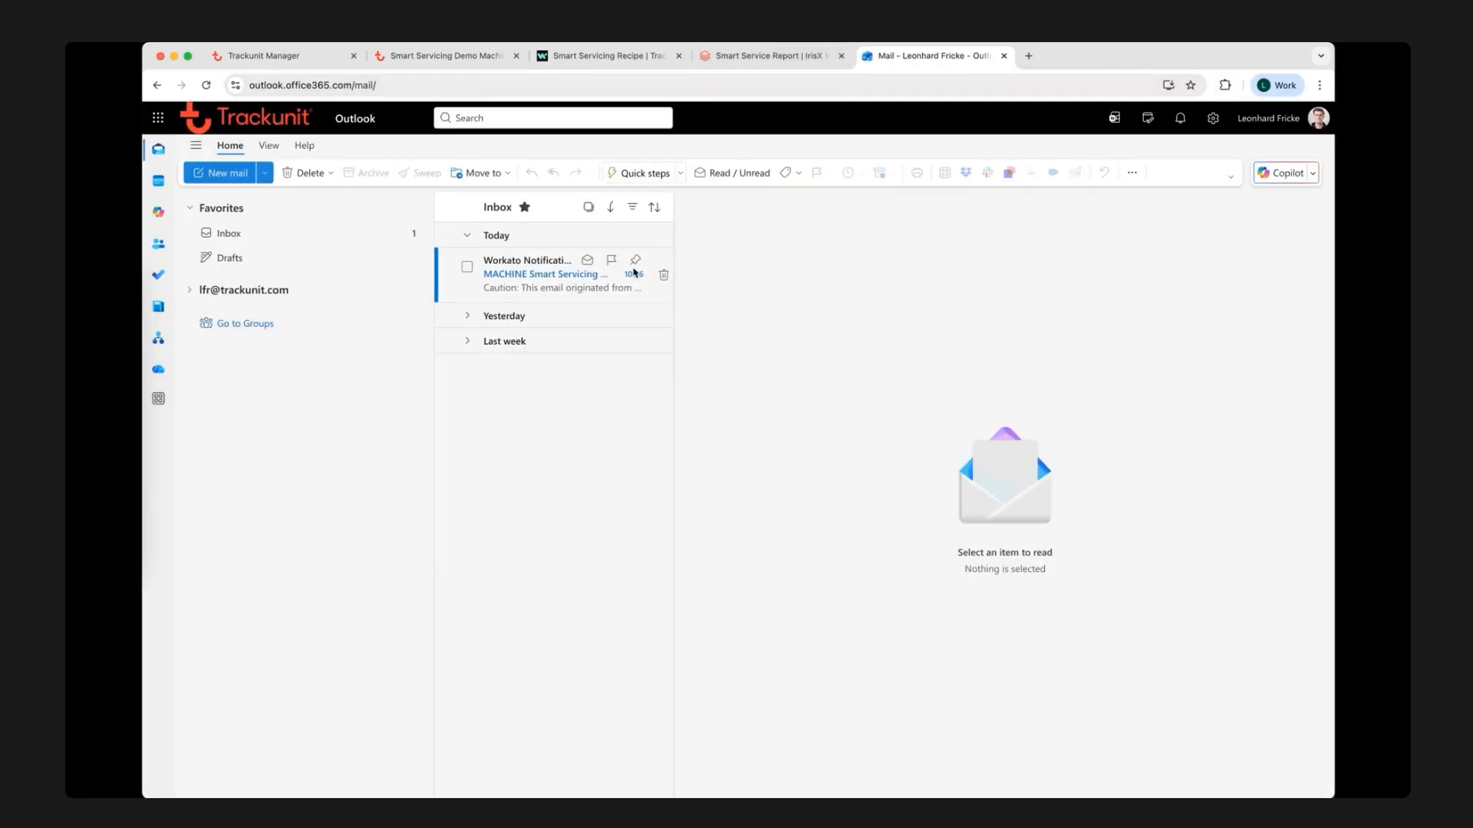
{"action": "left_click", "coordinate": [549, 272]}
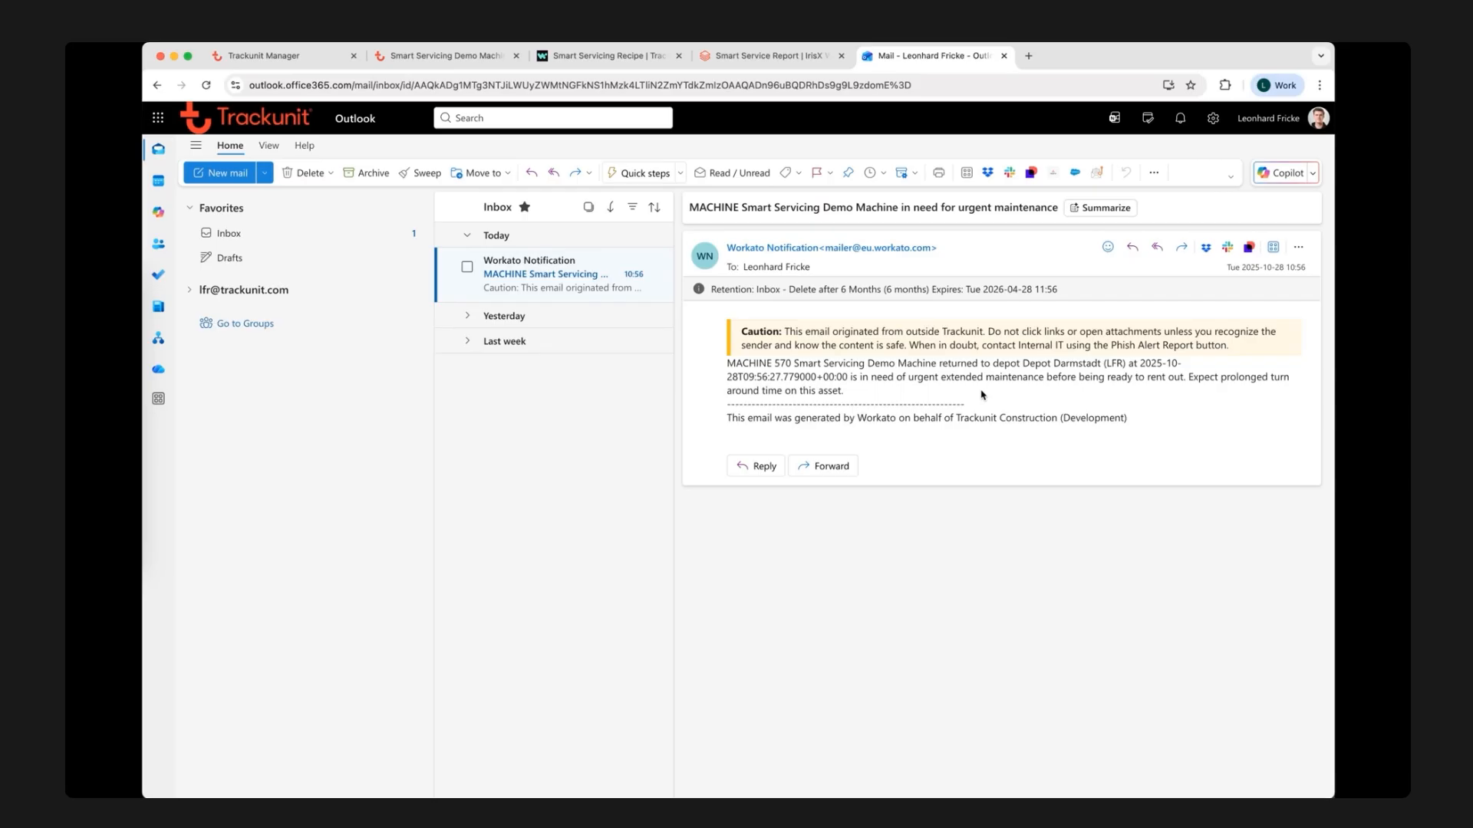
{"action": "left_click", "coordinate": [642, 61]}
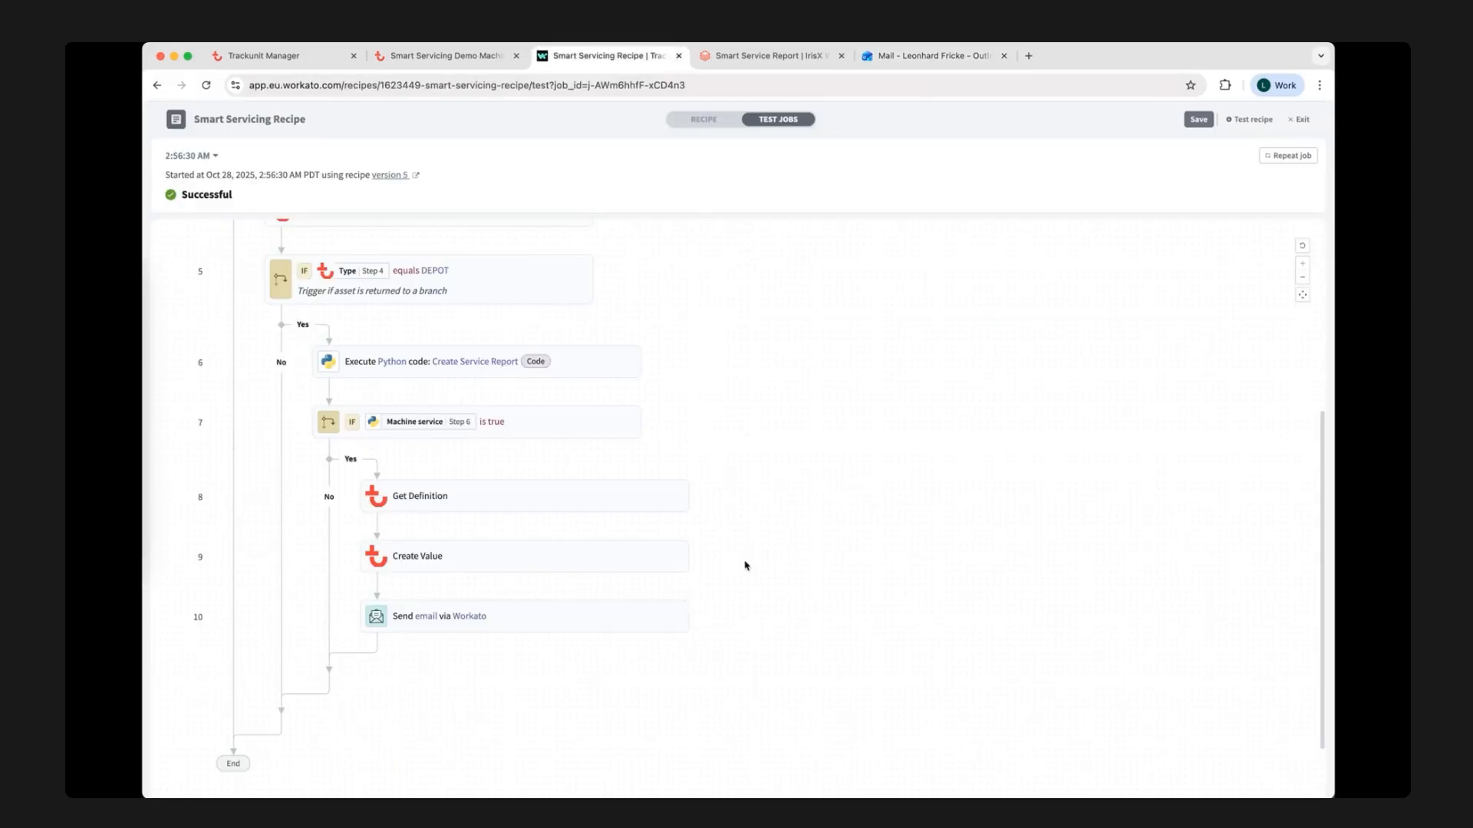